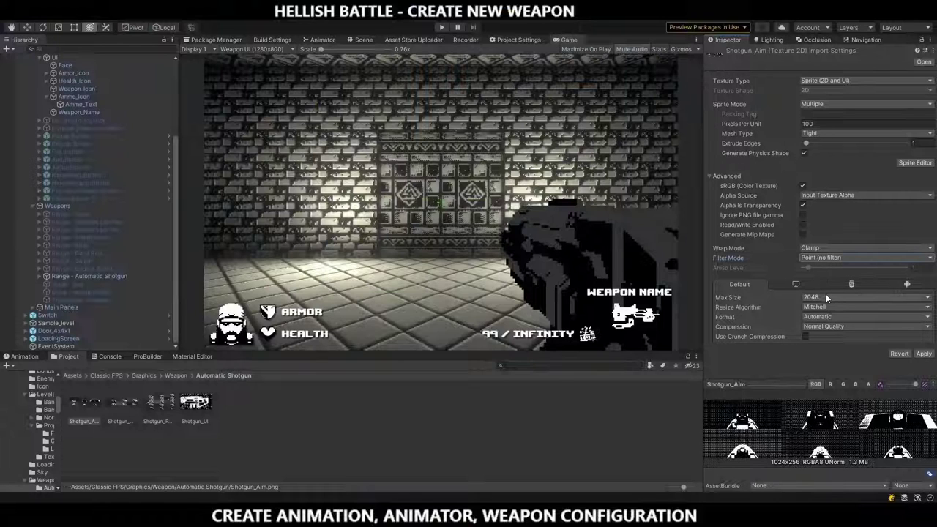
- Lower Shotgun_Aim's maximum texture size to 1024 and apply the import settings
left_click(826, 297)
left_click(826, 286)
left_click(919, 355)
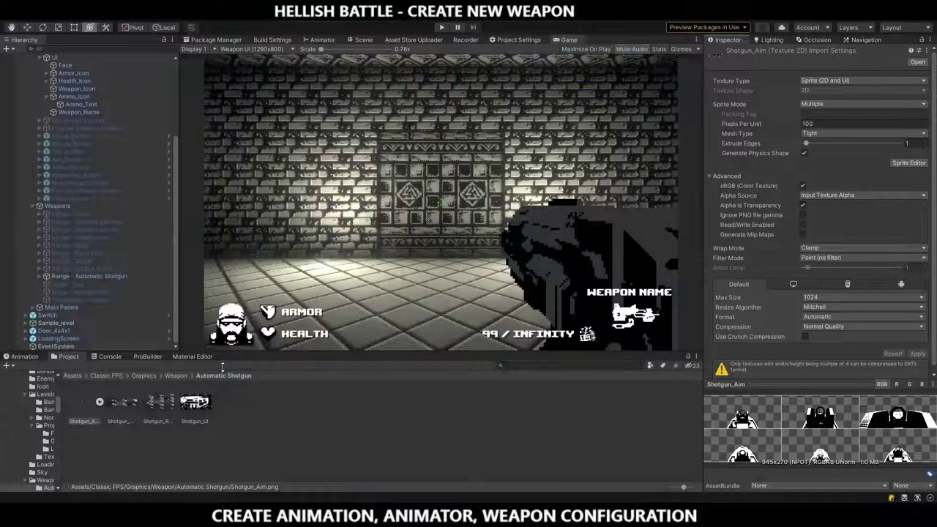
- Make Shotgun_Normal a Multiple-mode Sprite (2D and UI) with Point filtering and 1024 max size
left_click(114, 401)
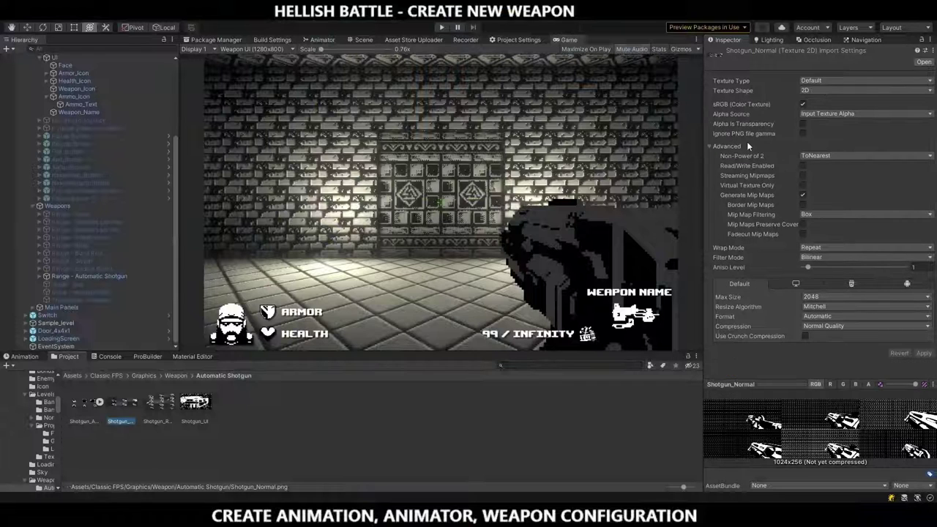
left_click(842, 80)
left_click(834, 125)
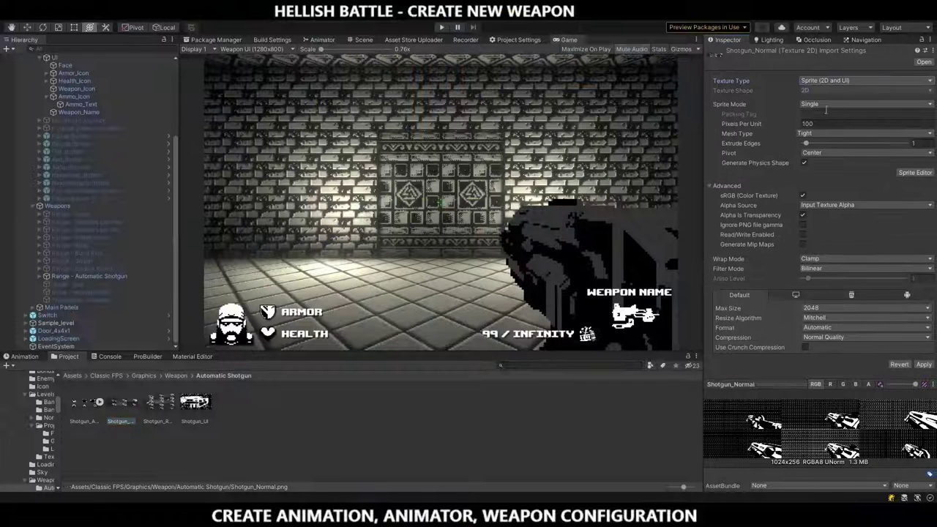
left_click(842, 104)
left_click(827, 123)
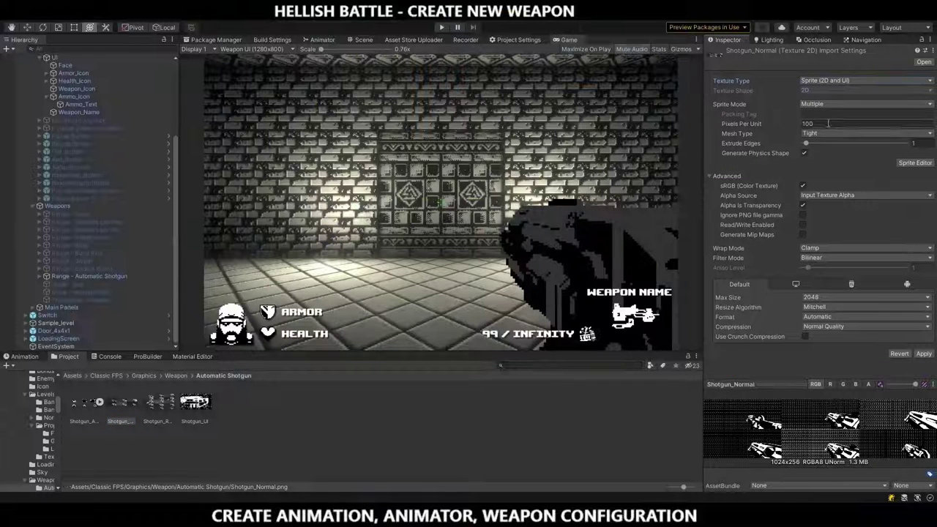
left_click(822, 257)
left_click(824, 267)
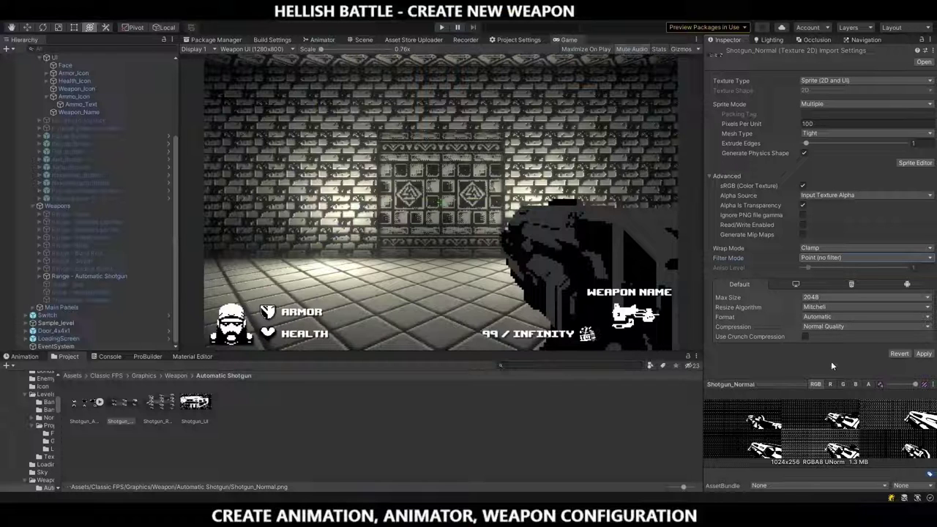
left_click(864, 297)
left_click(864, 287)
left_click(923, 354)
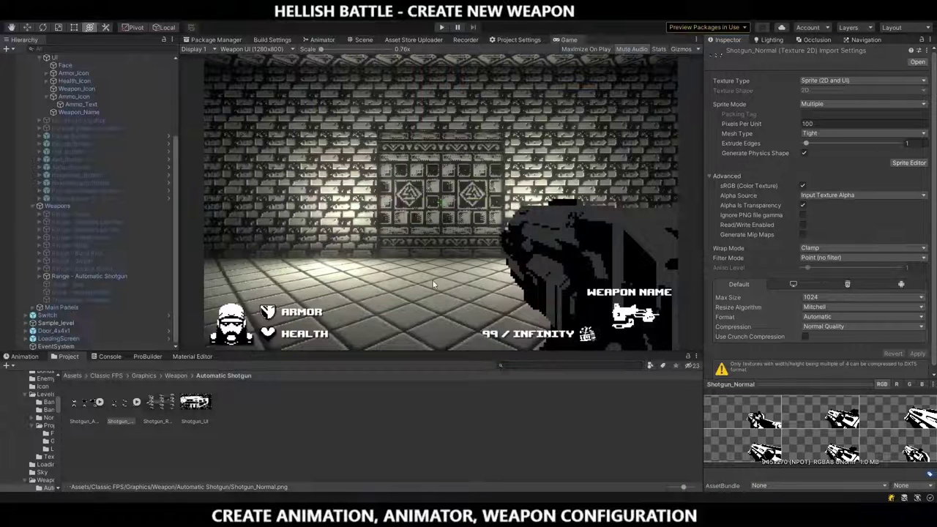
- Make Shotgun_Reload a Sprite (2D and UI) with Point filtering and 1024 max size
left_click(161, 404)
left_click(861, 82)
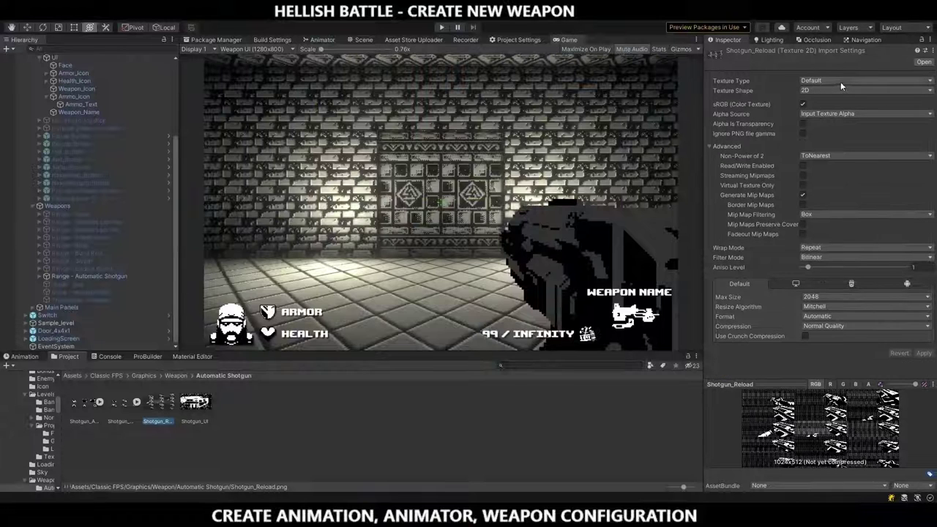
left_click(845, 118)
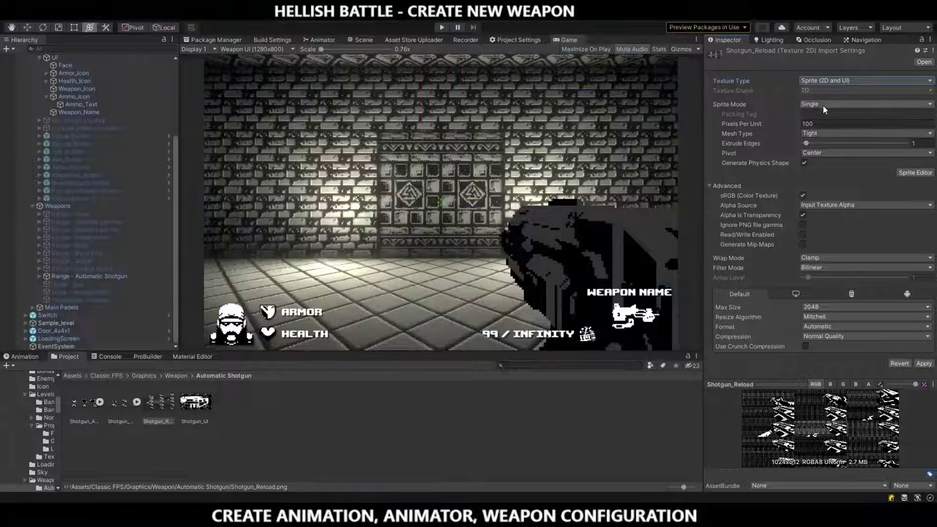
left_click(809, 258)
left_click(812, 246)
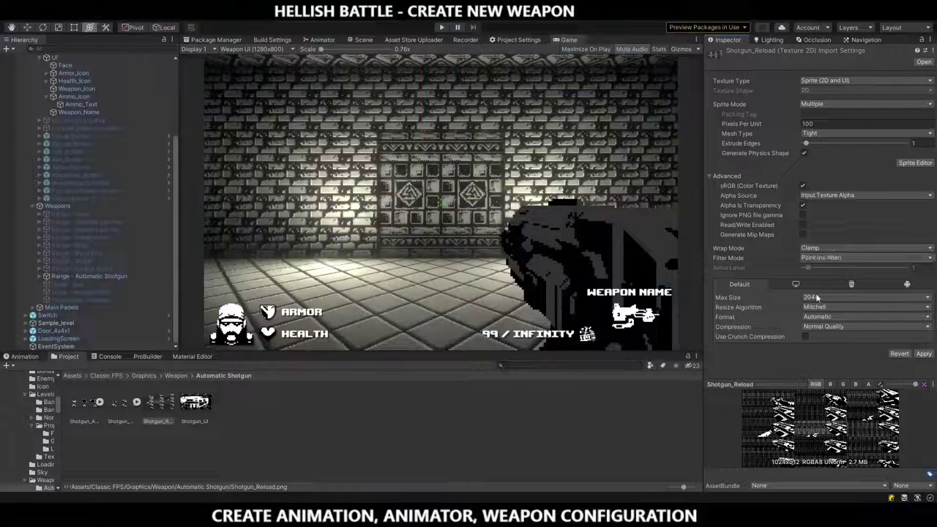
left_click(924, 354)
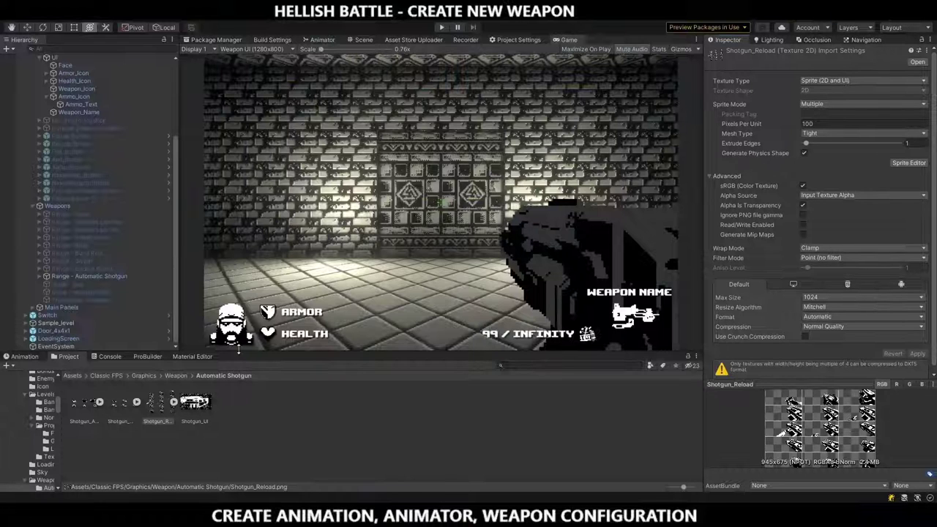
- Set Shotgun_UI to a Sprite (2D and UI) texture with Point filtering and 64 max size
left_click(194, 401)
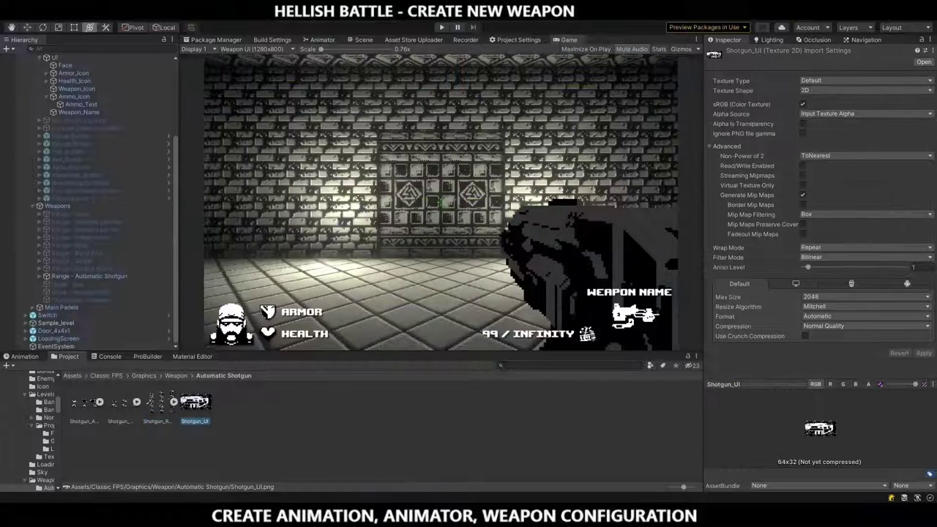
left_click(857, 80)
left_click(856, 122)
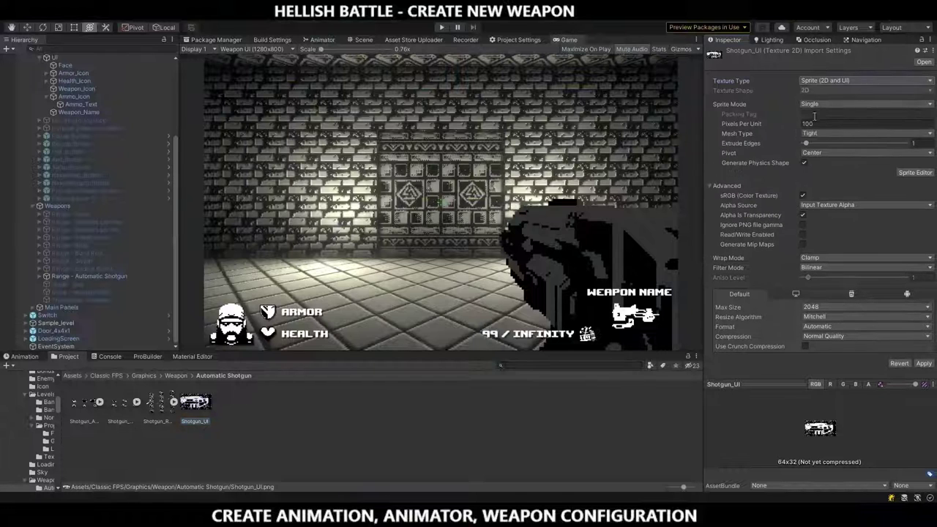
left_click(827, 268)
left_click(835, 279)
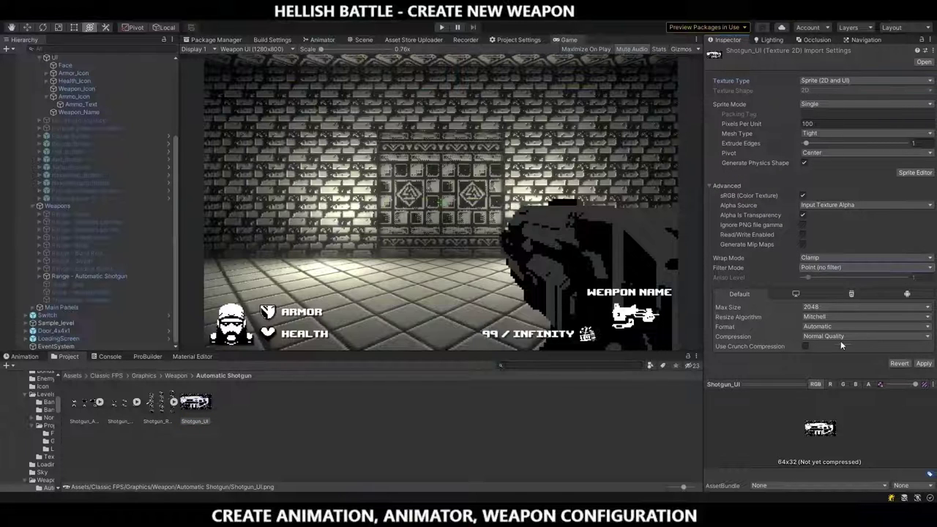
left_click(825, 307)
left_click(827, 327)
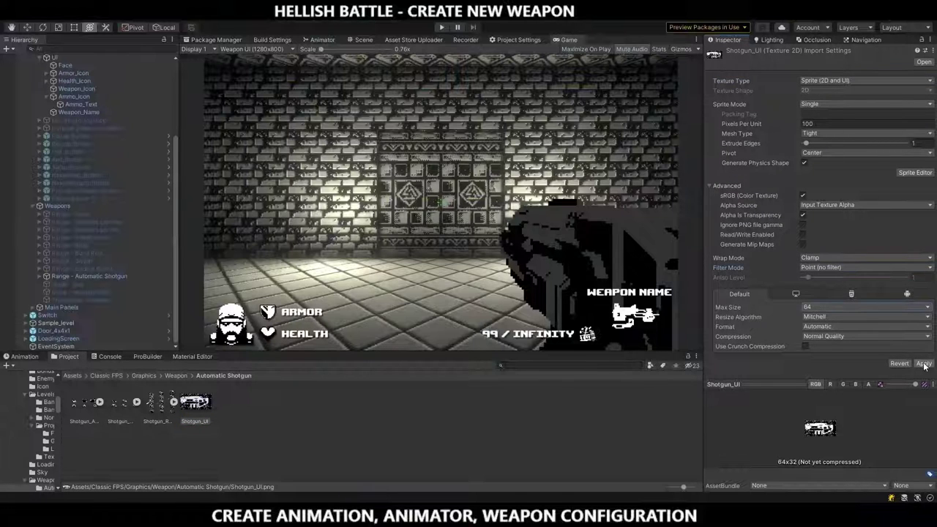
left_click(923, 363)
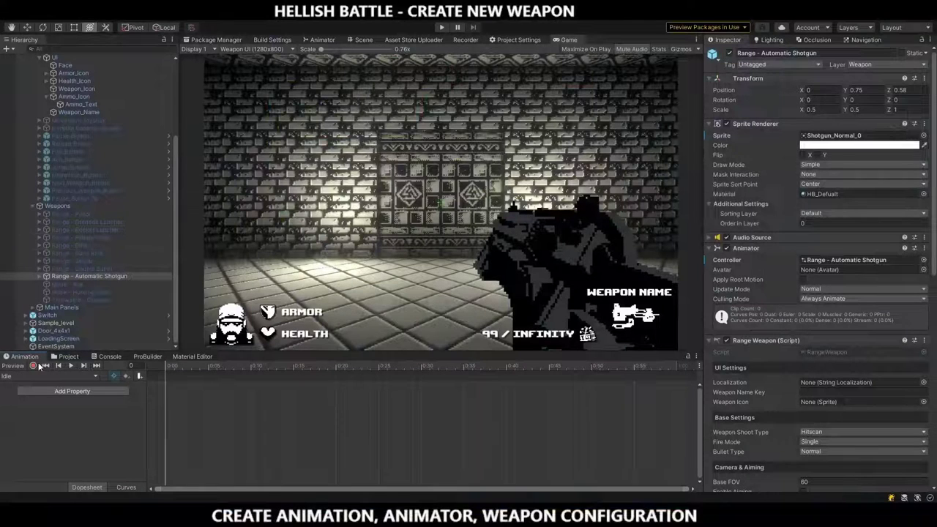
- Record the Range - Automatic Shotgun's sprite as Shotgun_Normal_1 in the Idle clip
left_click(87, 276)
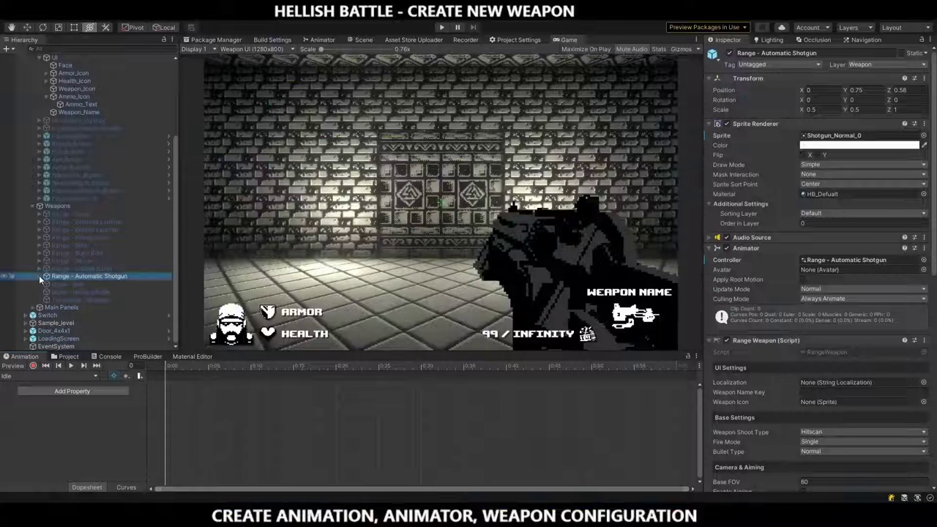
left_click(39, 276)
left_click(33, 367)
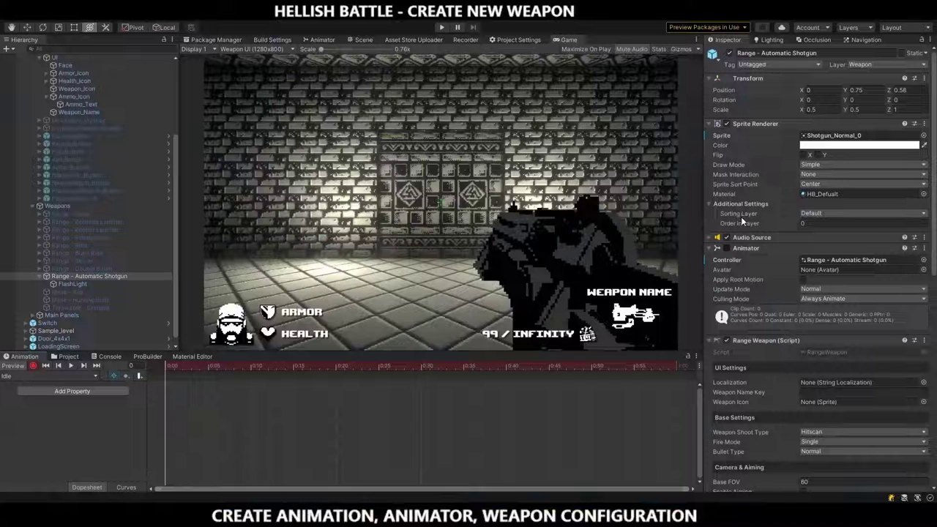
left_click(924, 137)
left_click(846, 182)
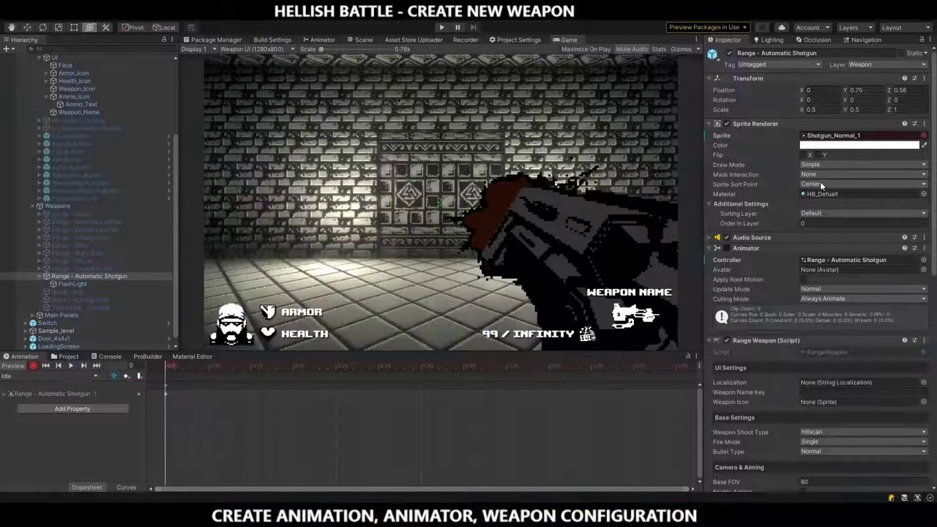
- Key FlashLight's intensity at 0 in Idle, stop recording, and switch to the Shot clip
left_click(69, 282)
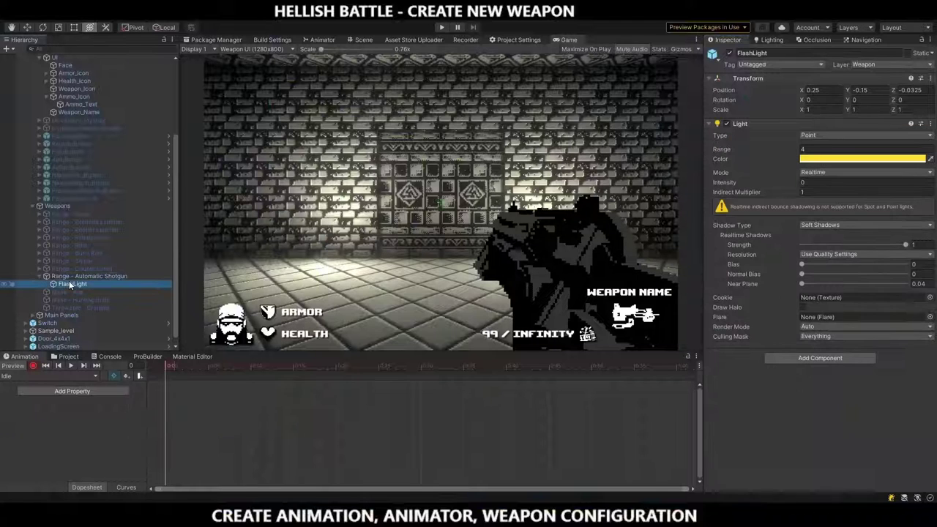
left_click(825, 182)
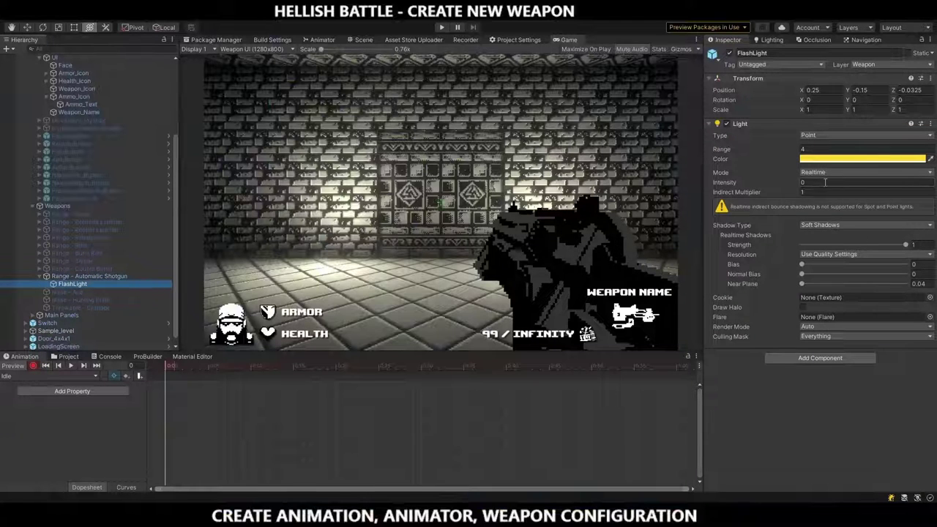
key("Return")
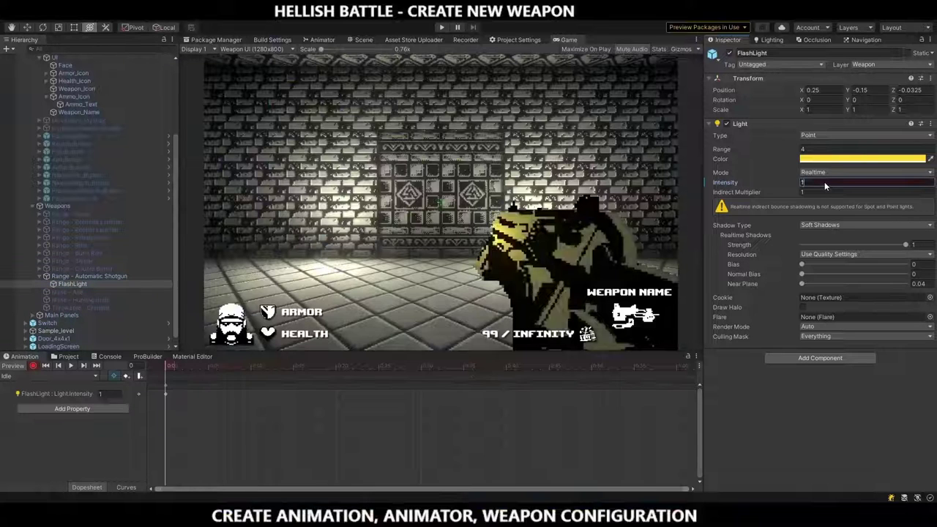
type("0")
left_click(33, 366)
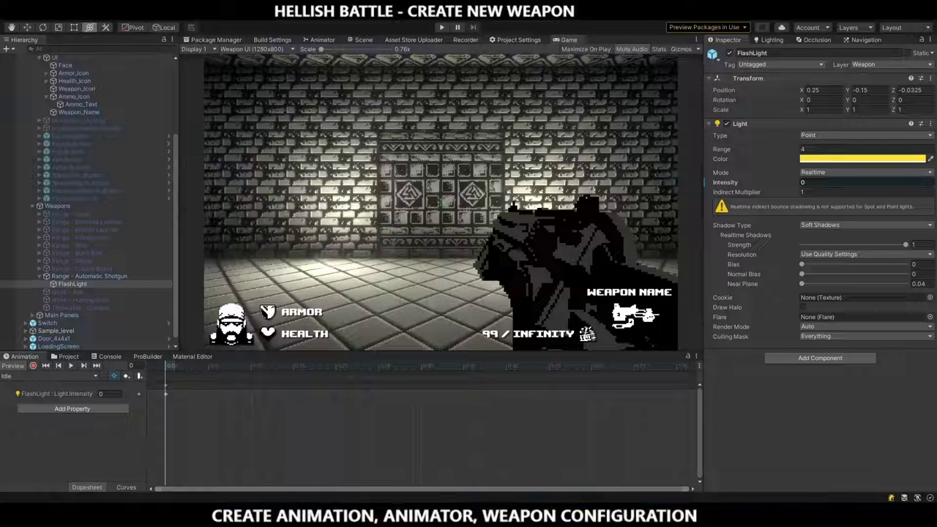
left_click(185, 243)
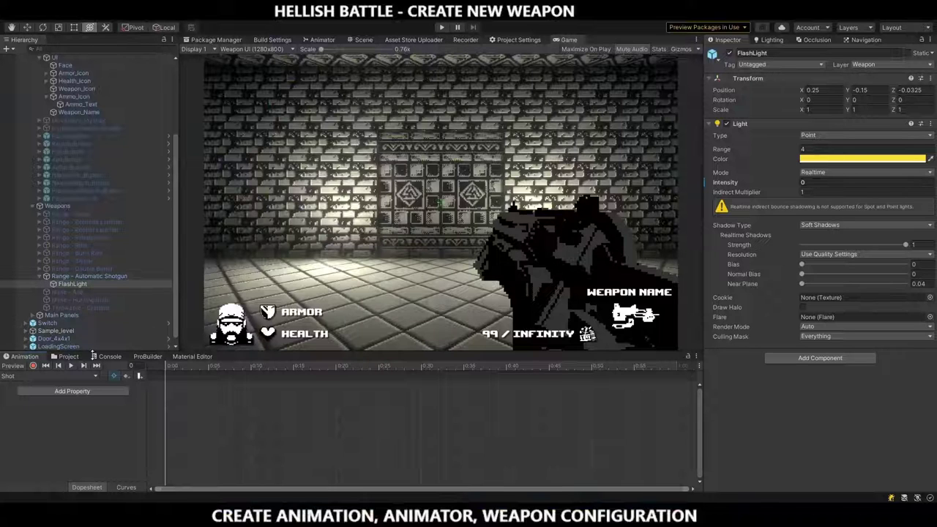
- Key the Shot clip sprites Shotgun_Normal_1 to _5 at frames 0, 3, 6, 9 and 12
left_click(33, 367)
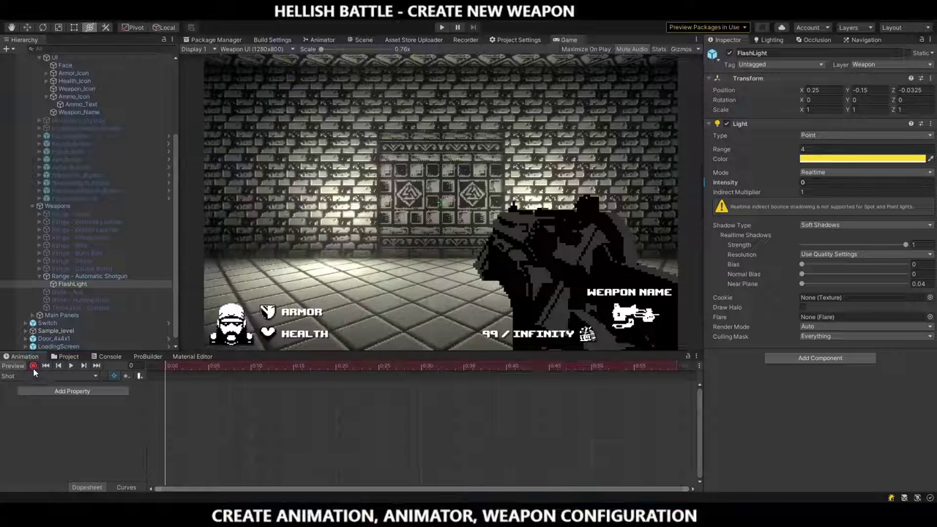
left_click(101, 275)
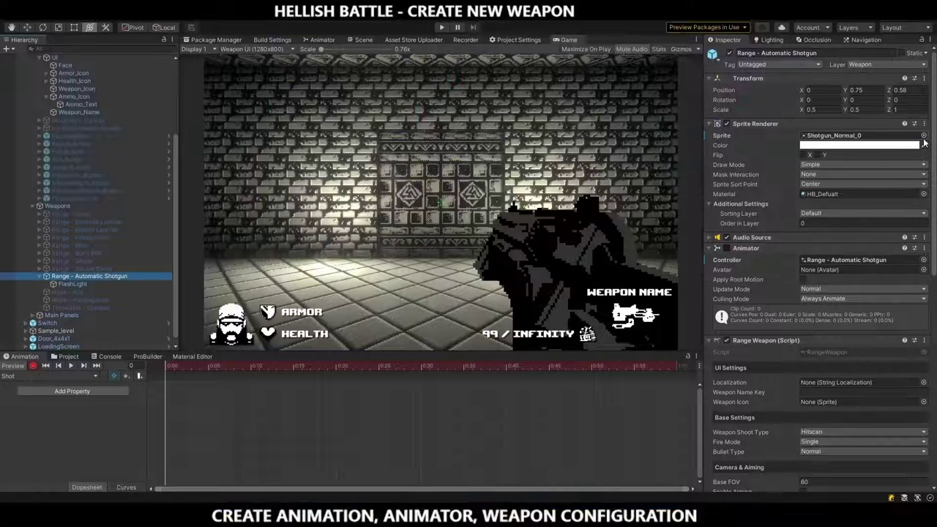
left_click(844, 188)
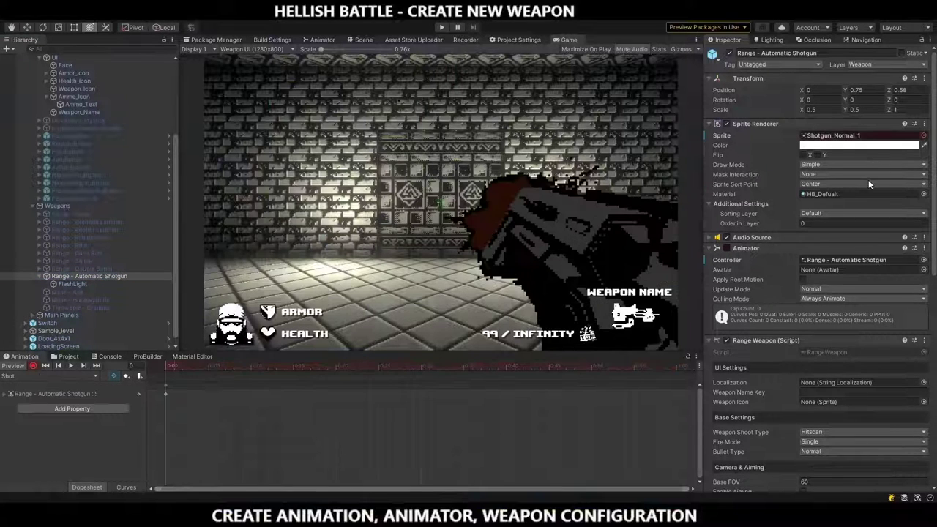
left_click(177, 367)
left_click_drag(181, 367, 192, 364)
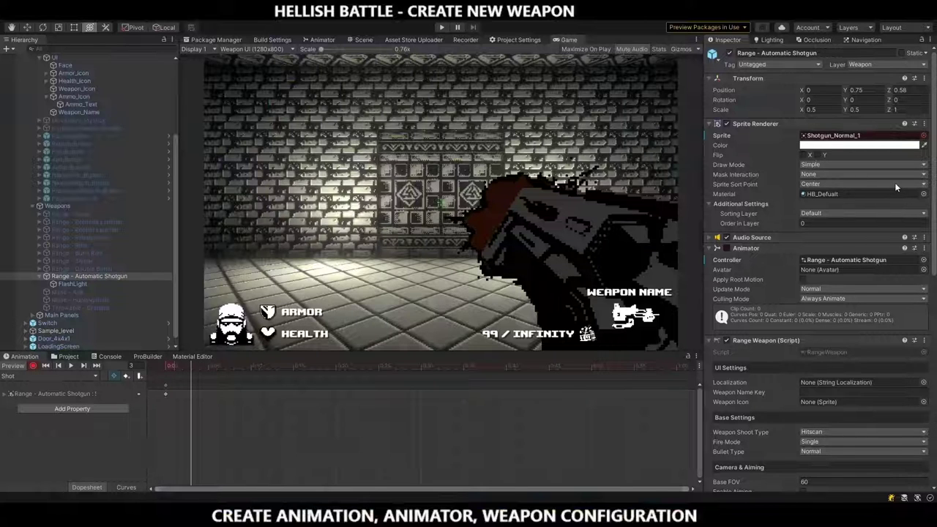
left_click_drag(207, 365, 212, 364)
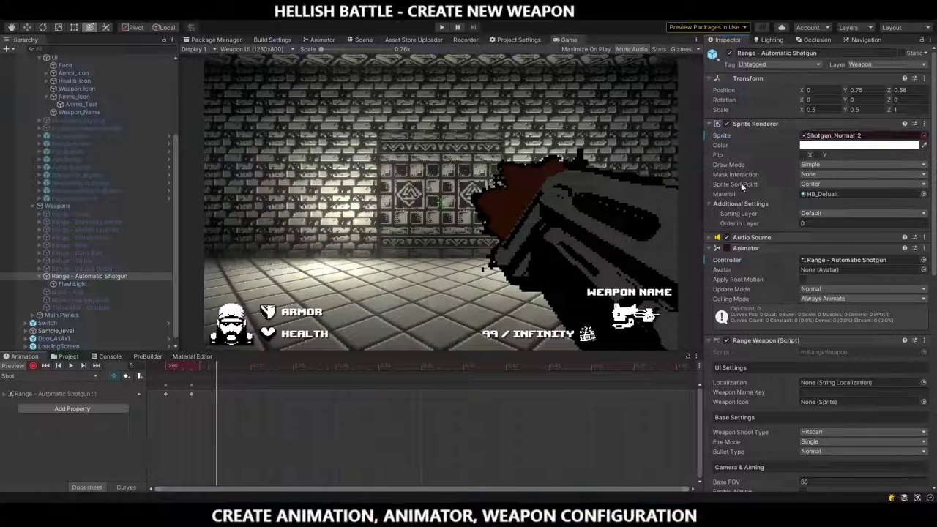
left_click(923, 135)
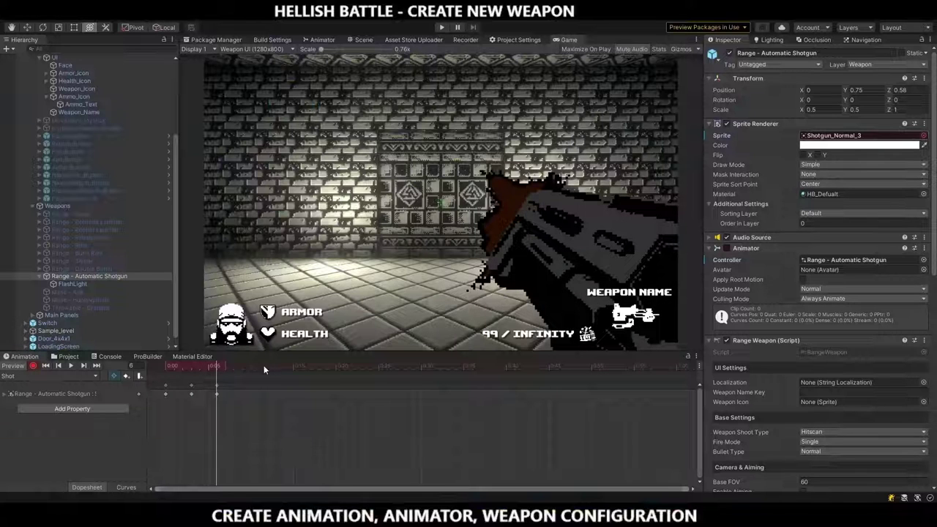
left_click(243, 365)
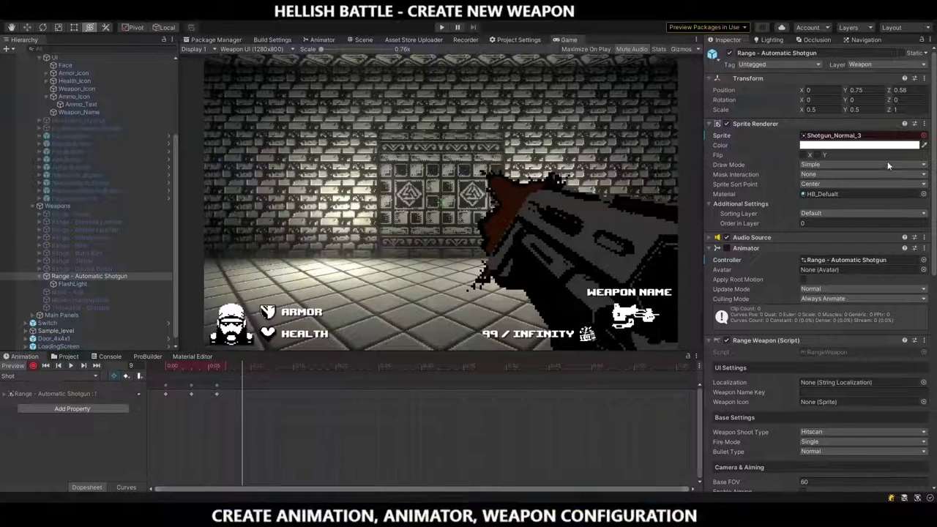
left_click(260, 365)
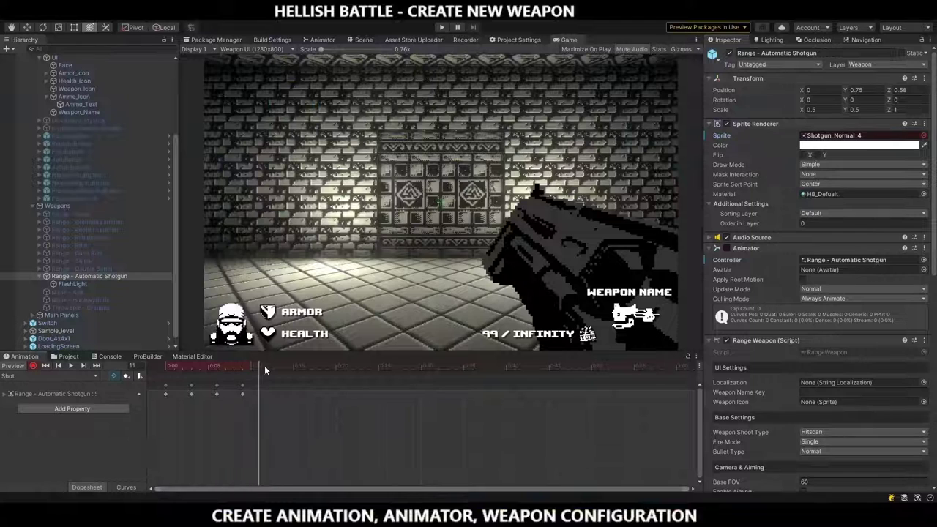
left_click(267, 365)
left_click_drag(283, 366, 294, 367)
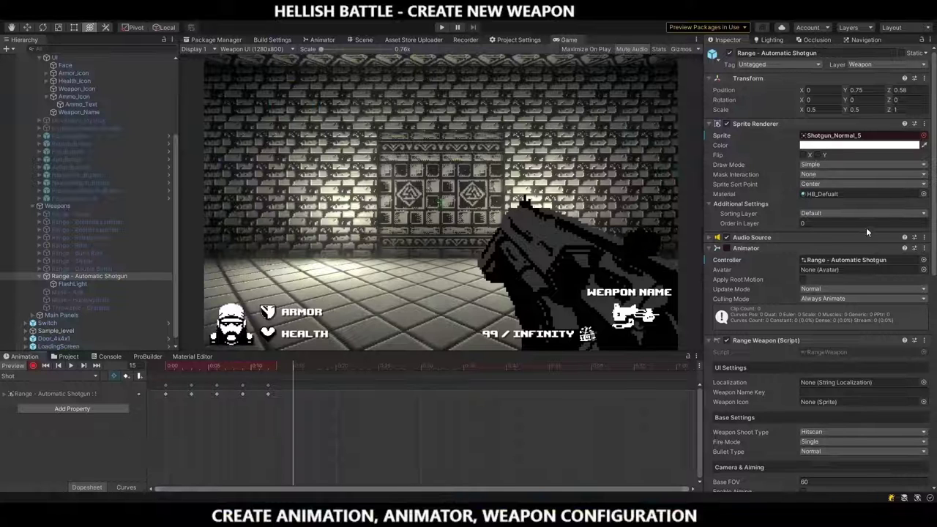
- Preview the Shot clip and spread its sprite keyframes out to about 0.20 seconds
left_click(73, 368)
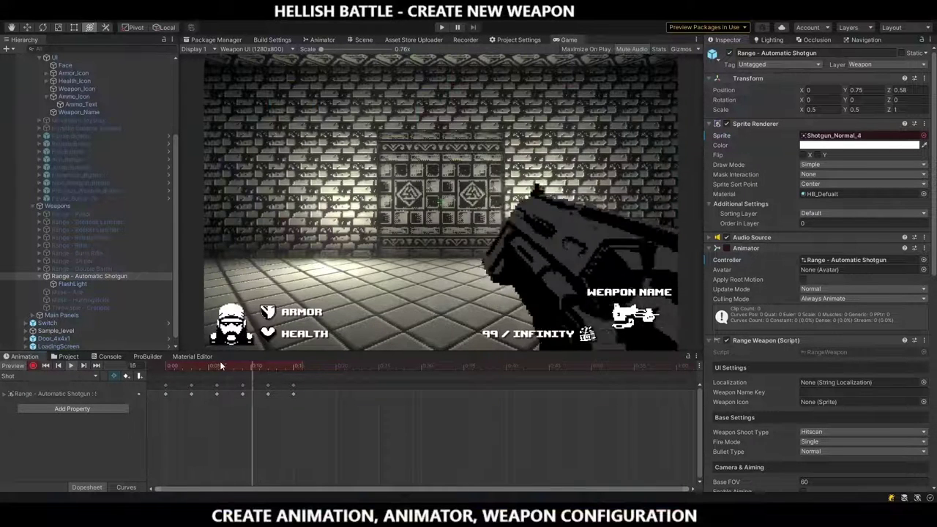
left_click(70, 365)
left_click_drag(190, 386, 197, 386)
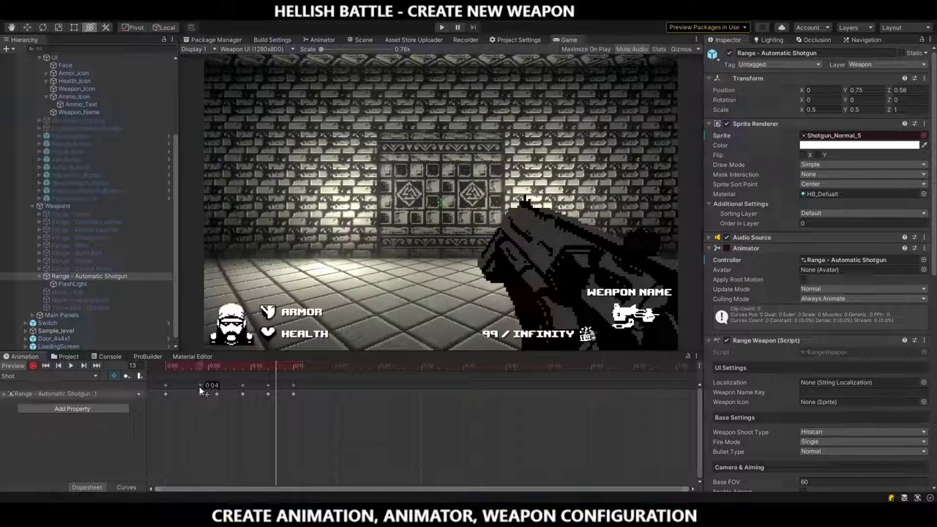
left_click_drag(293, 383, 333, 379)
left_click_drag(271, 389, 303, 389)
left_click_drag(243, 388, 267, 386)
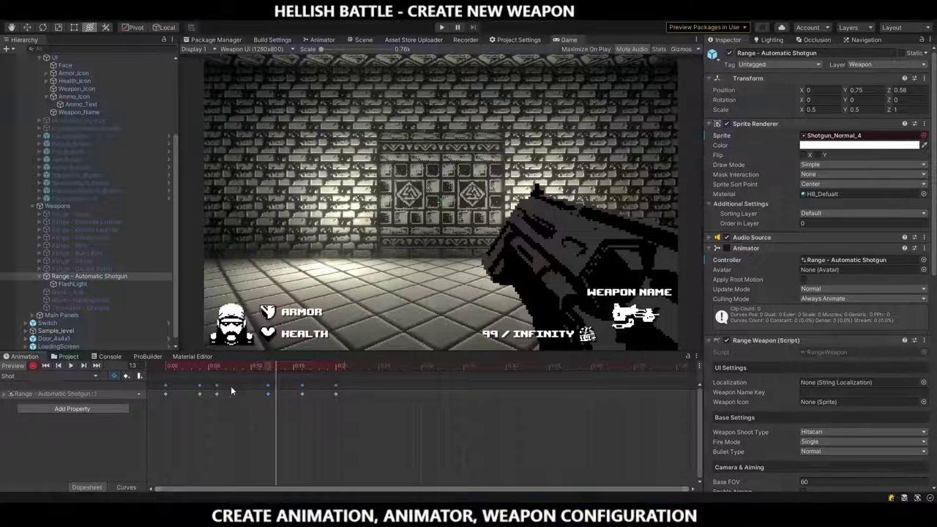
left_click(85, 284)
left_click(842, 182)
- Key FlashLight intensity 2 at the first frame and delete the stray key at frame 12
type("2")
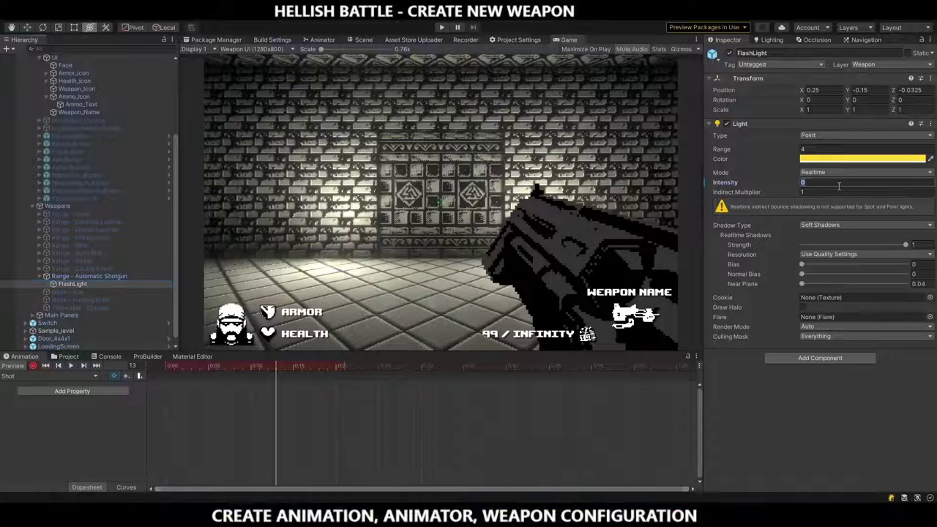
key("Return")
left_click(70, 365)
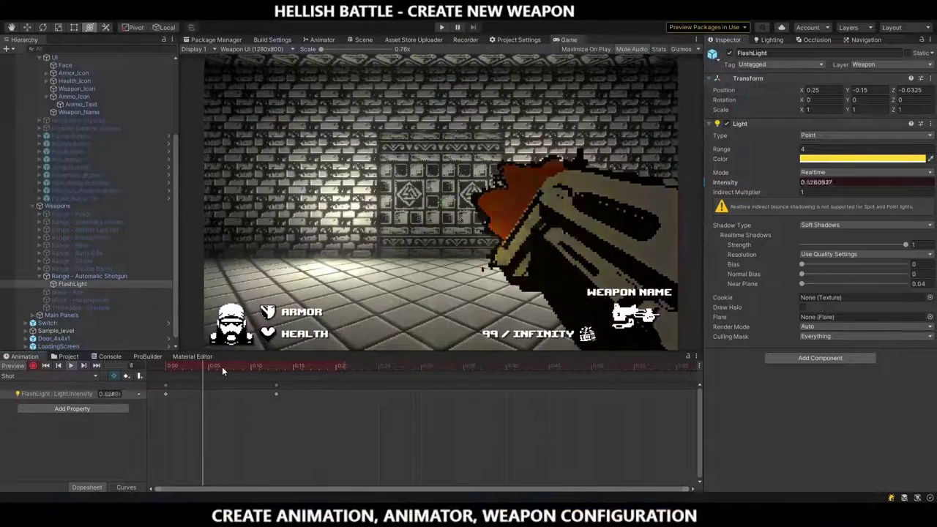
left_click_drag(215, 369, 156, 374)
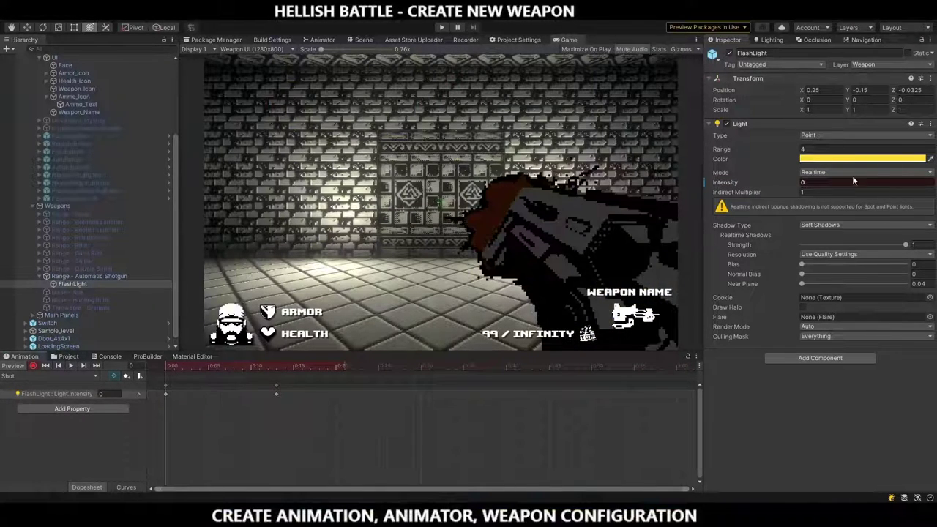
type("2")
key("Return")
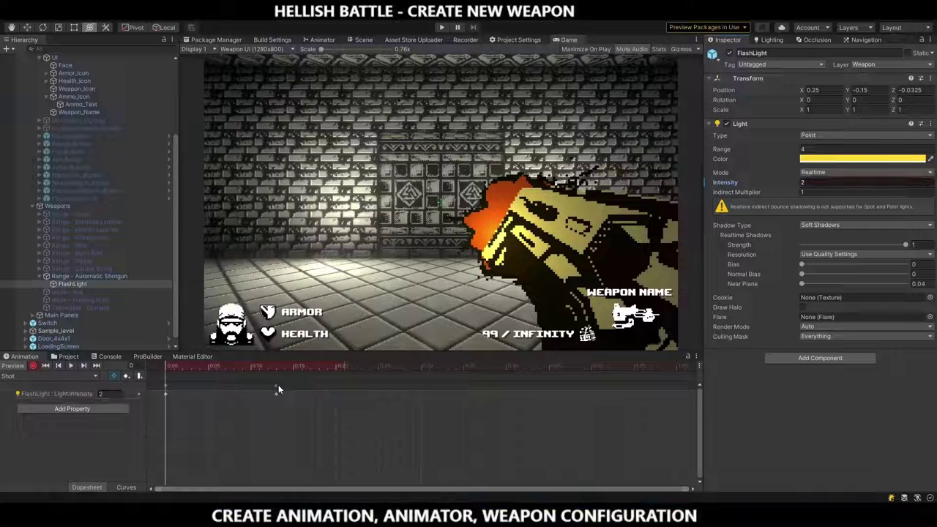
left_click(276, 386)
key("Delete")
- Key FlashLight intensity 1.5 at frame 5 and 1 at frame 10
left_click_drag(179, 366, 200, 366)
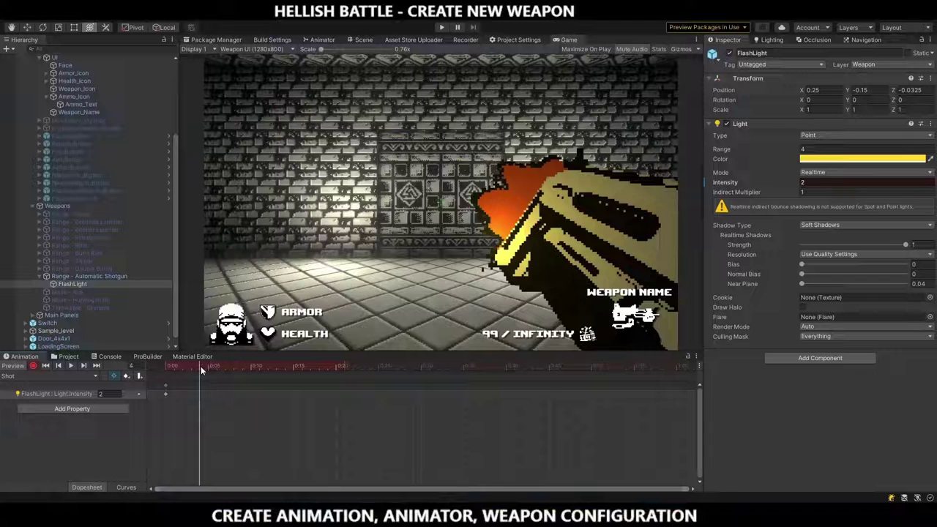
left_click(817, 182)
type("1.5")
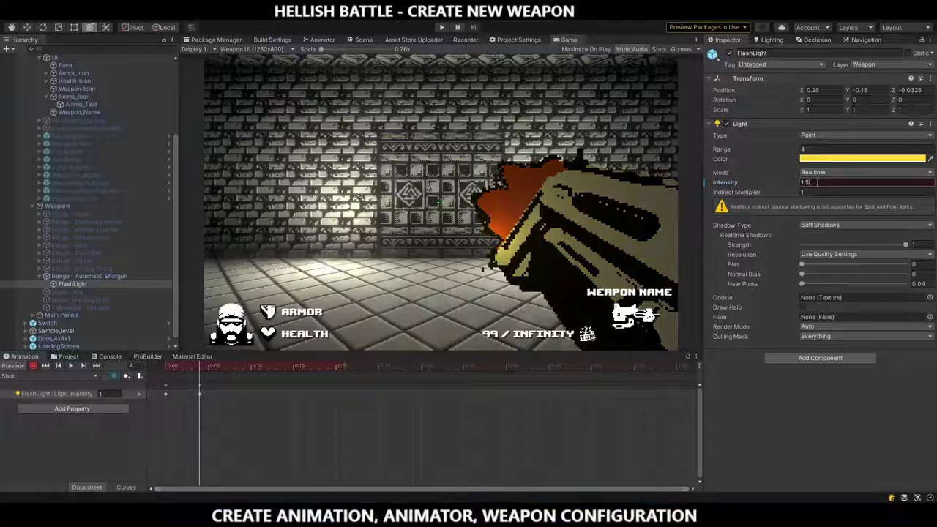
key("Return")
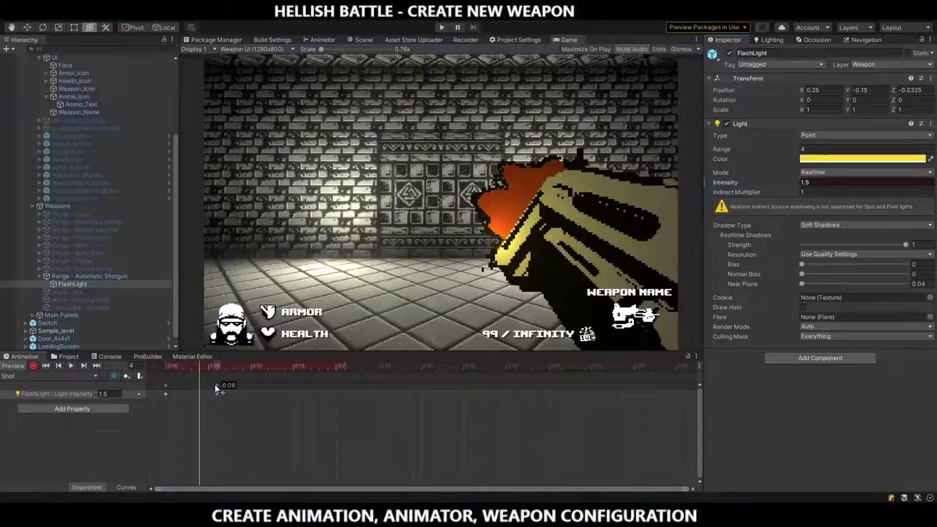
left_click_drag(202, 366, 287, 365)
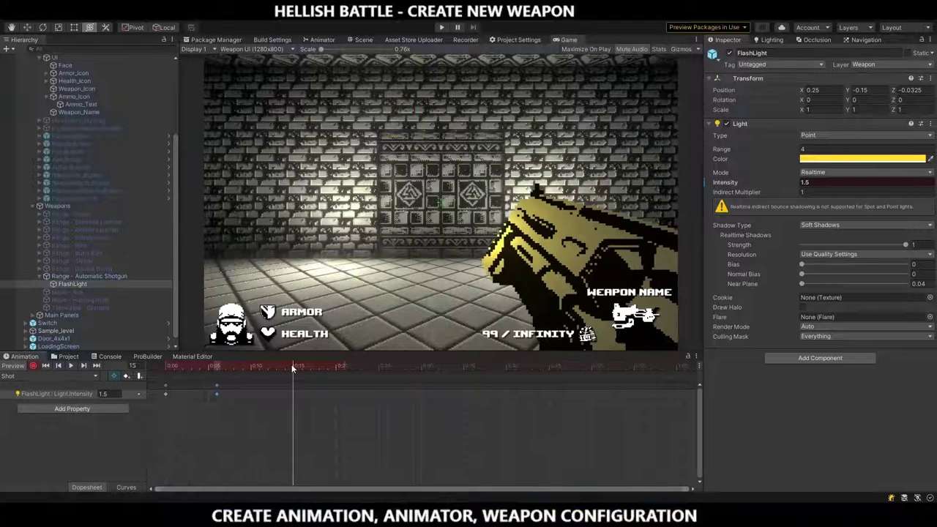
left_click(724, 183)
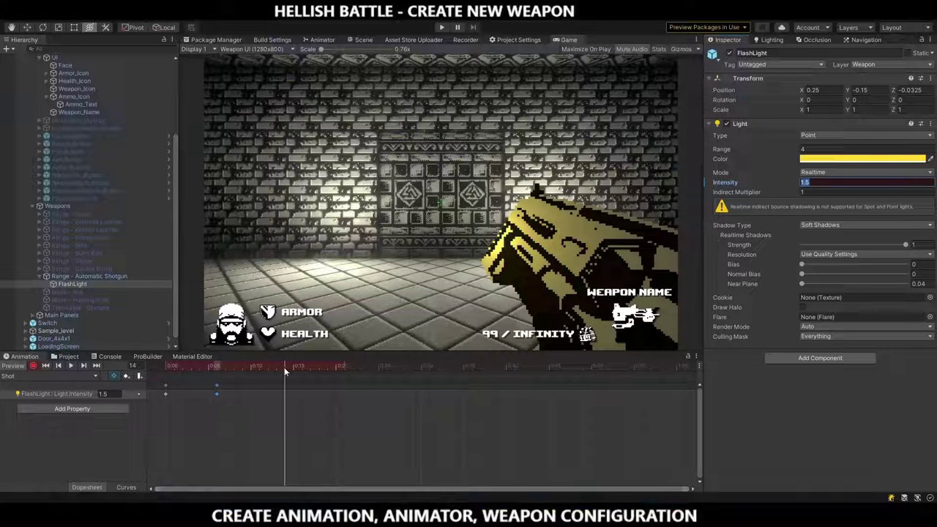
left_click_drag(284, 367, 251, 370)
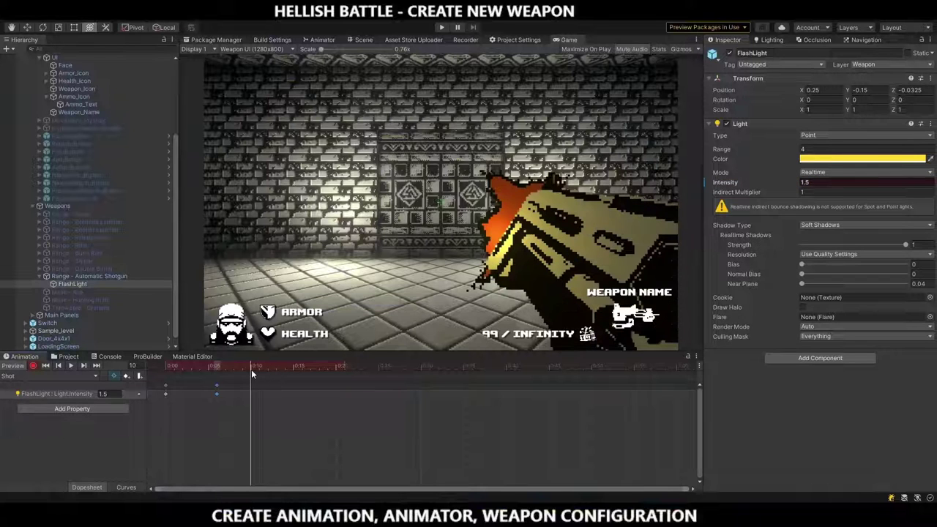
left_click(841, 182)
type("1")
- Key intensity 0 at frame 14, preview the flash, stop recording, and reselect the shotgun
left_click(285, 367)
left_click(825, 182)
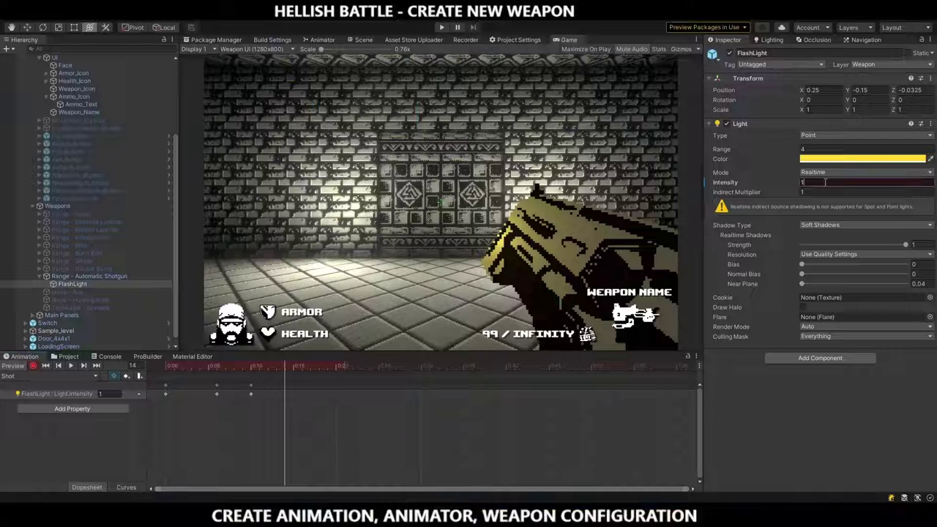
type("0")
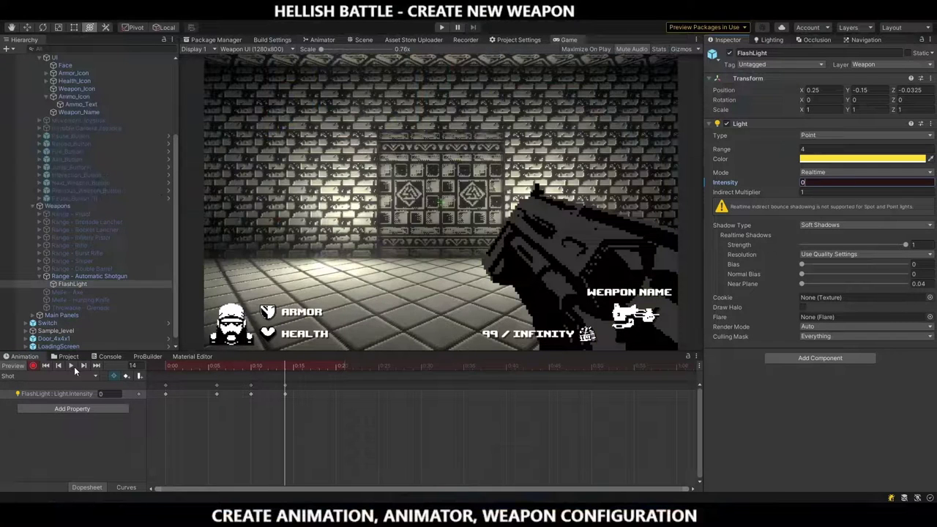
left_click(71, 364)
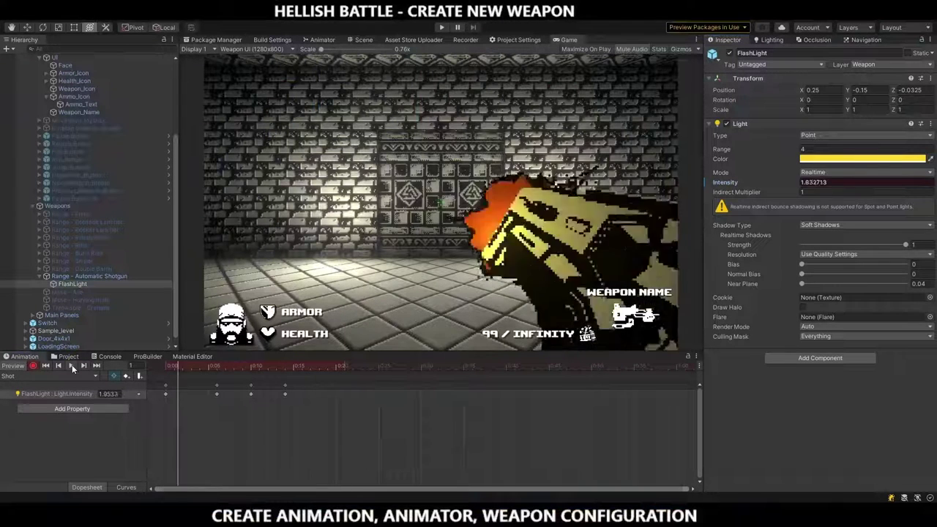
left_click(34, 366)
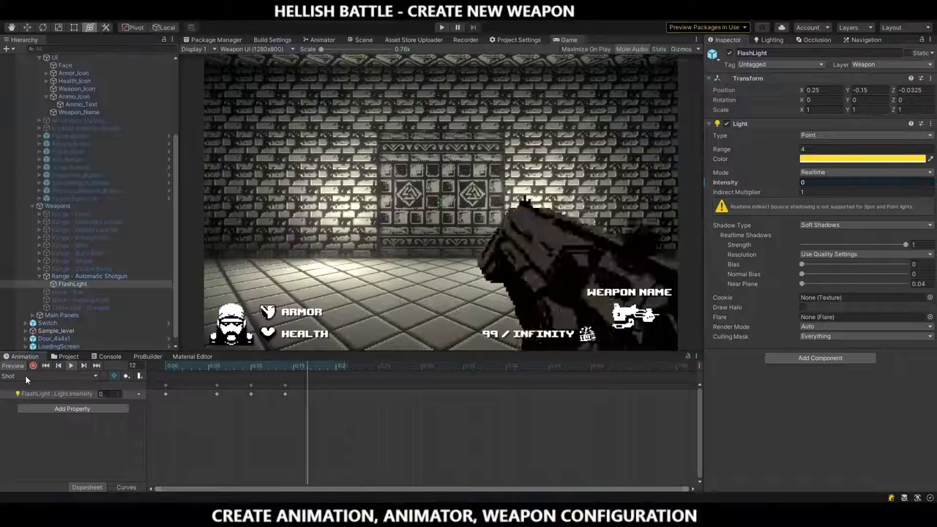
left_click(79, 276)
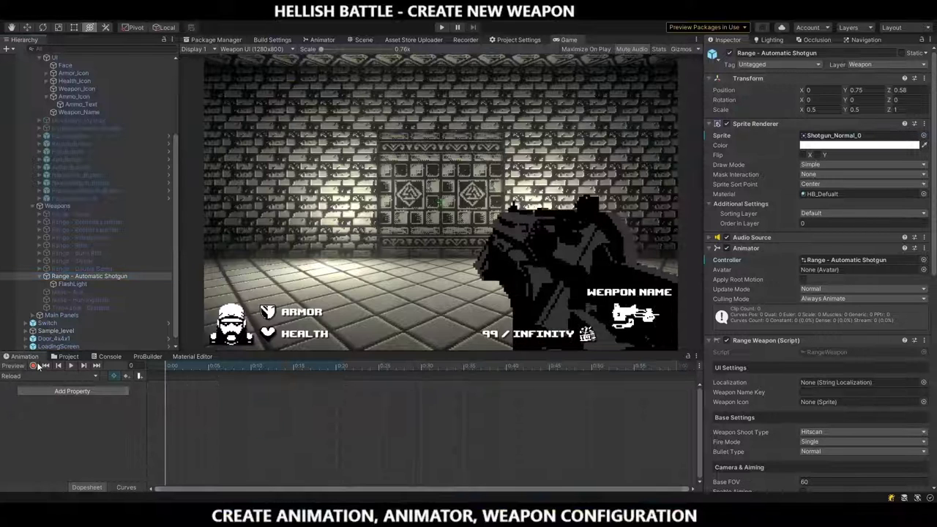
- Record the Reload clip's early sprite keys every 4 frames, up to Shotgun_Reload_6 at frame 20
left_click(34, 365)
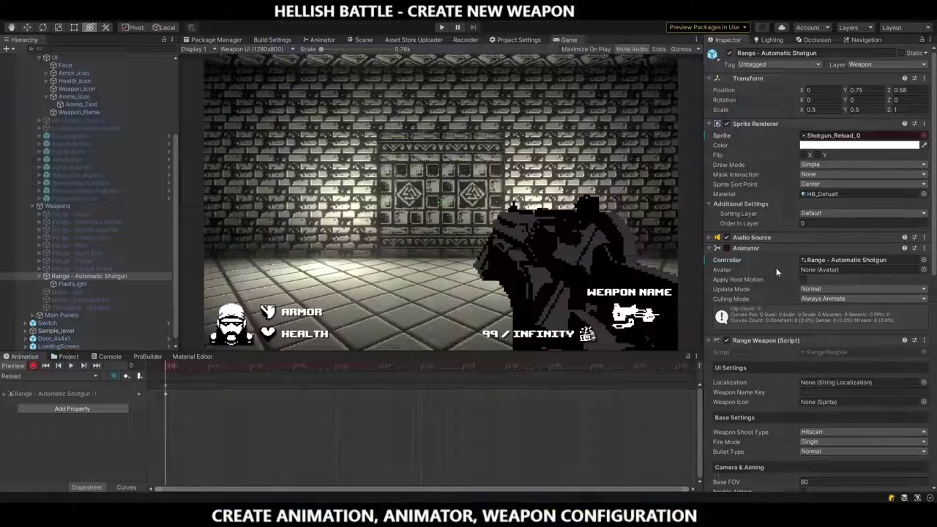
left_click_drag(170, 363, 199, 363)
left_click(923, 136)
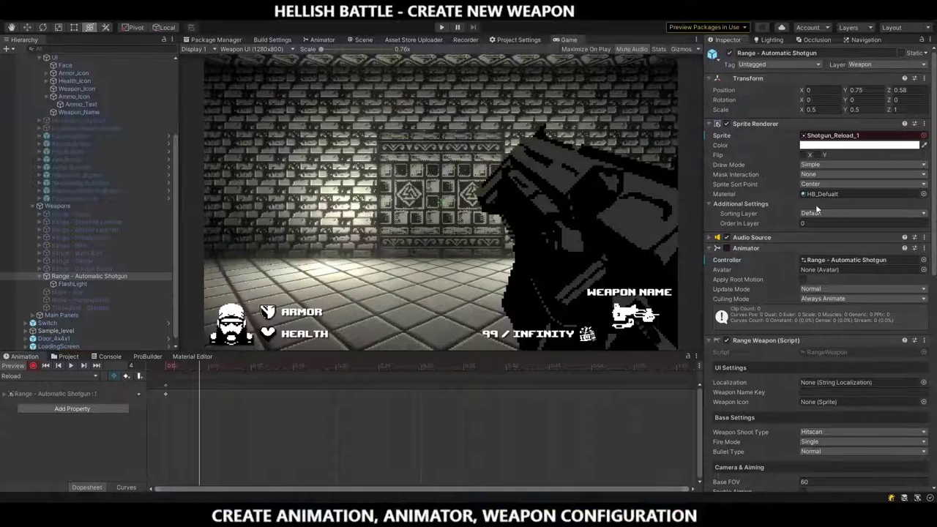
left_click_drag(199, 364, 237, 367)
left_click(242, 366)
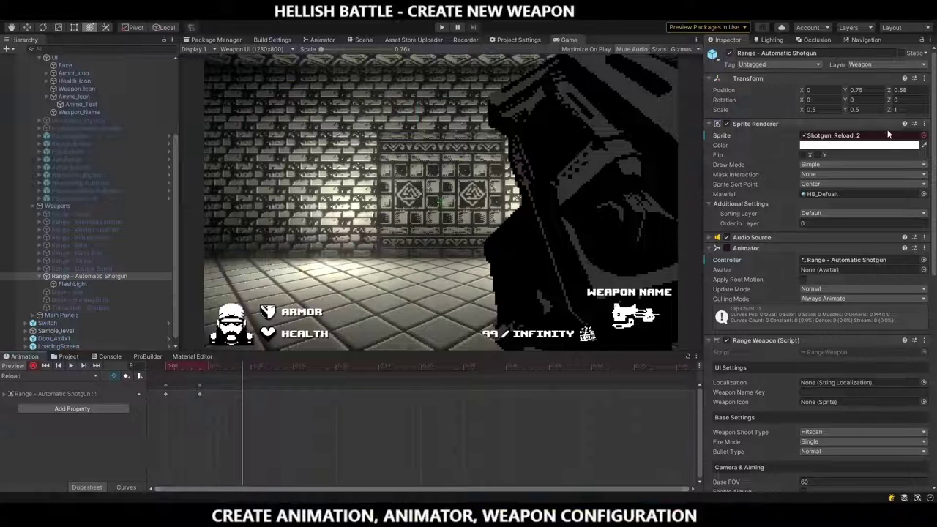
left_click(923, 135)
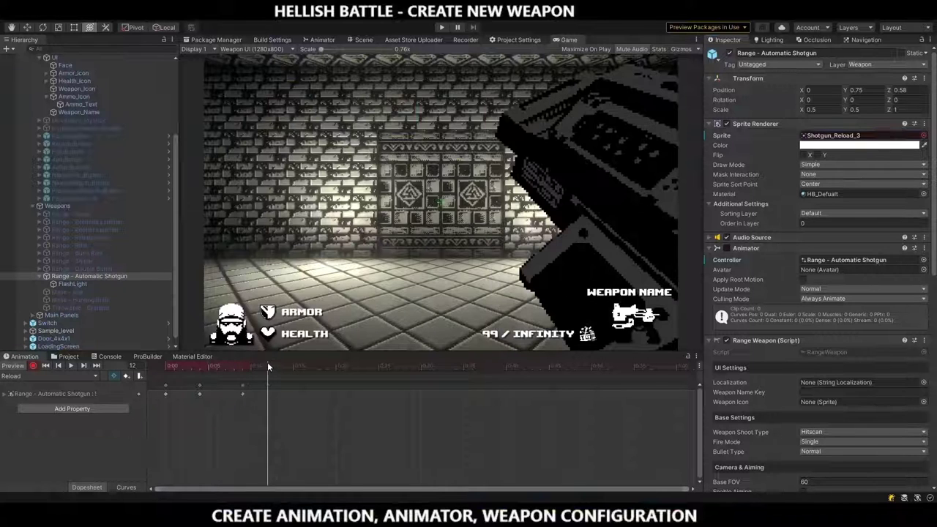
left_click_drag(244, 386, 267, 366)
left_click(924, 136)
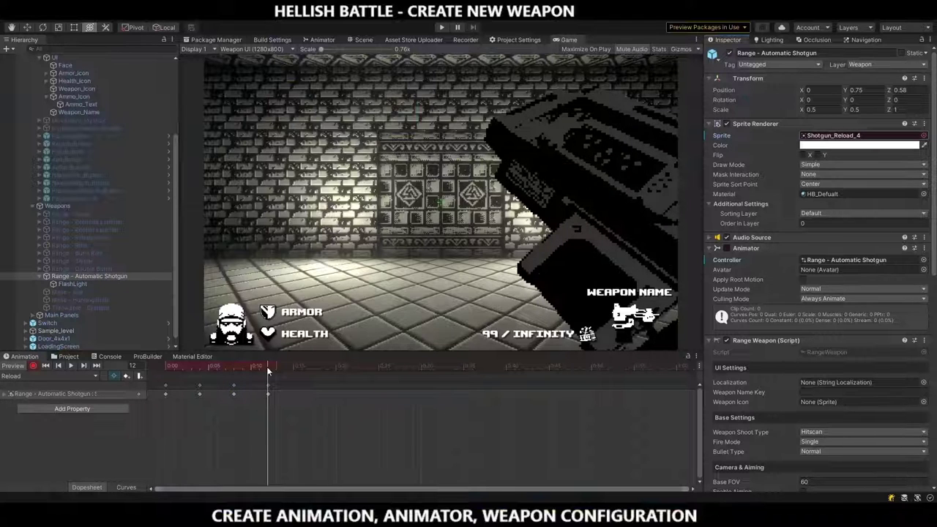
left_click_drag(267, 366, 301, 366)
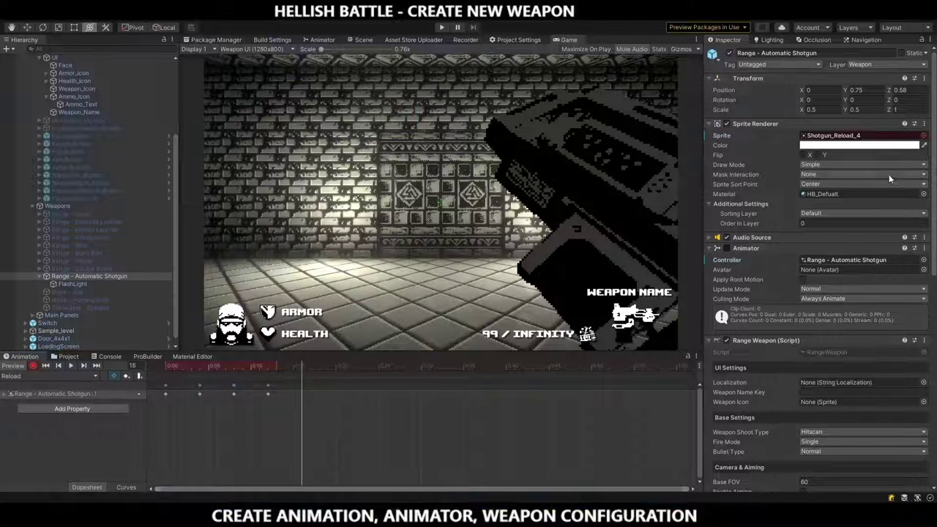
key("Right")
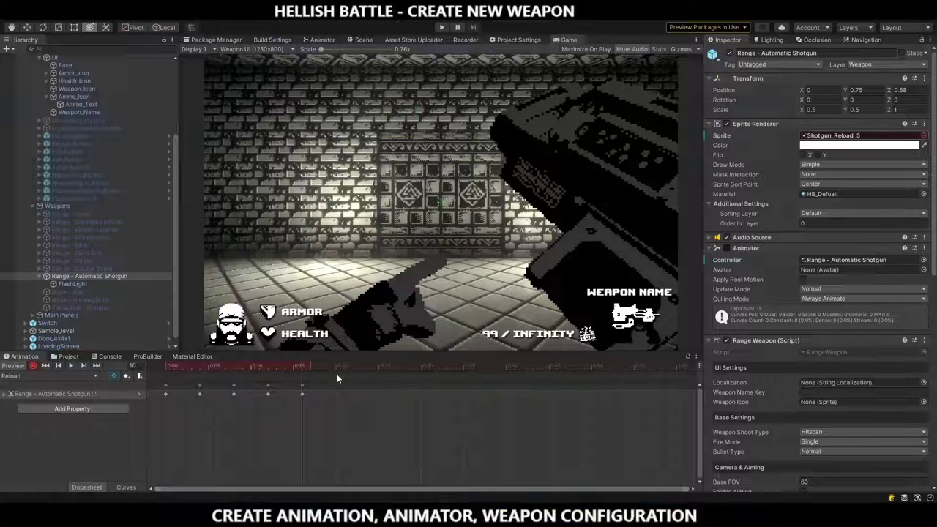
left_click_drag(319, 366, 334, 365)
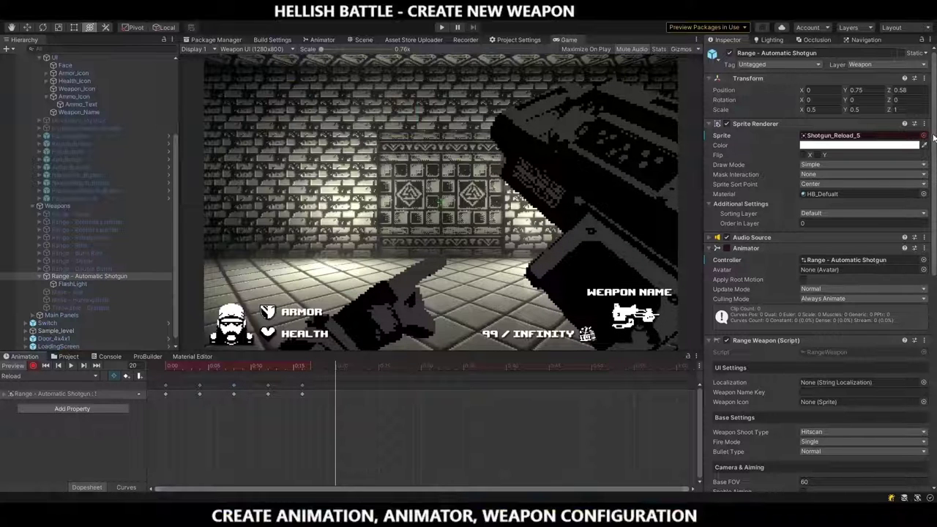
left_click_drag(933, 138, 860, 135)
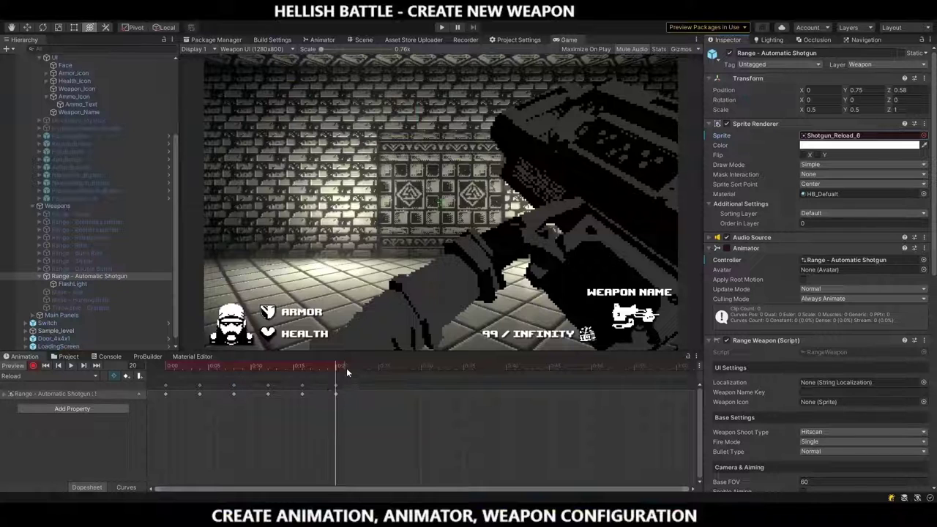
- Key Shotgun_Reload_7 through _14 every 4 frames from frame 24 to 56, then scrub to check
left_click(370, 364)
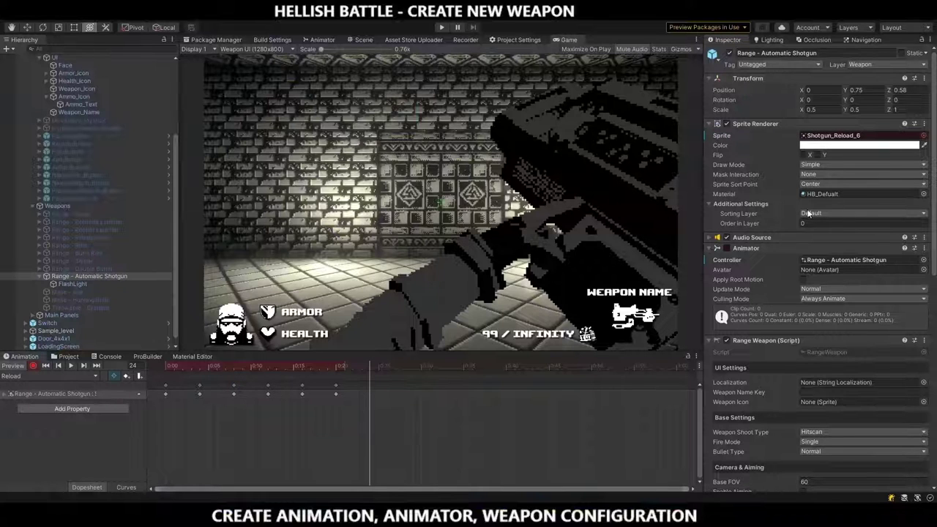
left_click_drag(933, 138, 860, 135)
left_click_drag(365, 371, 407, 364)
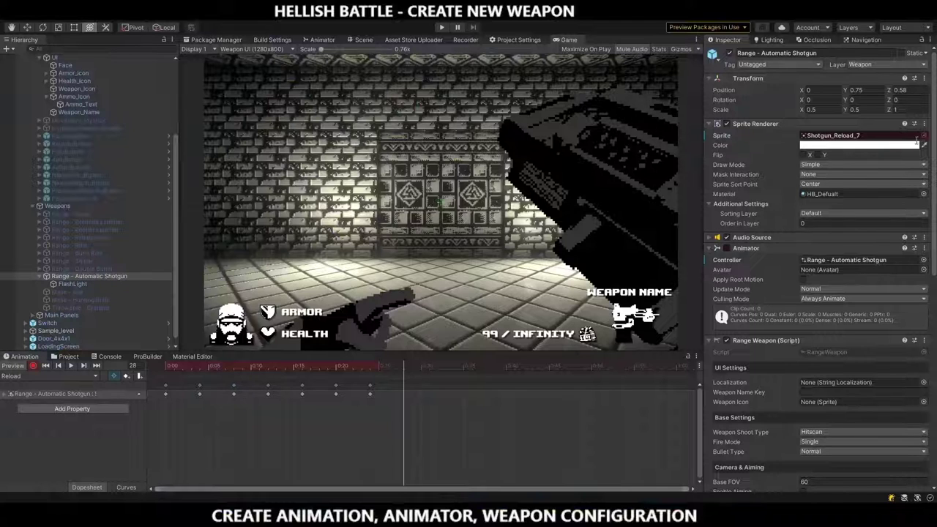
left_click_drag(933, 138, 860, 136)
left_click_drag(404, 365, 438, 366)
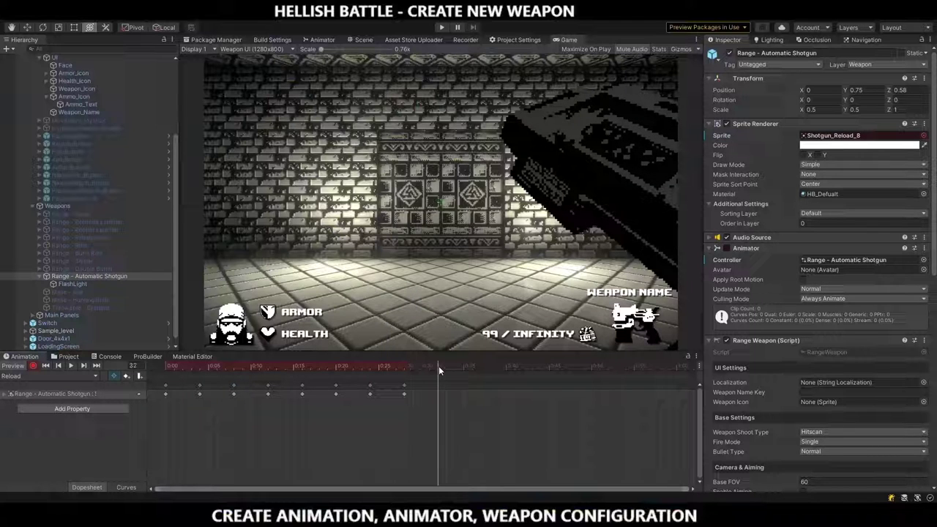
left_click_drag(926, 139, 860, 136)
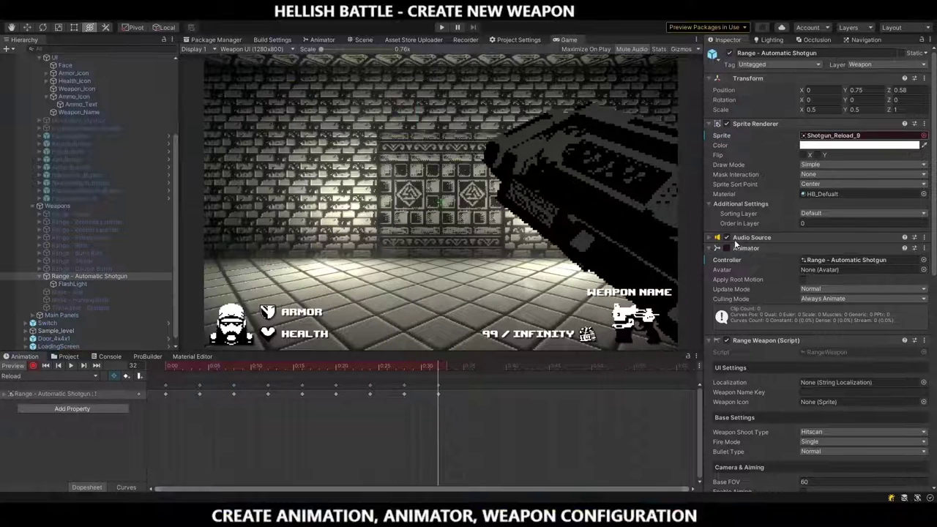
left_click_drag(445, 367, 473, 365)
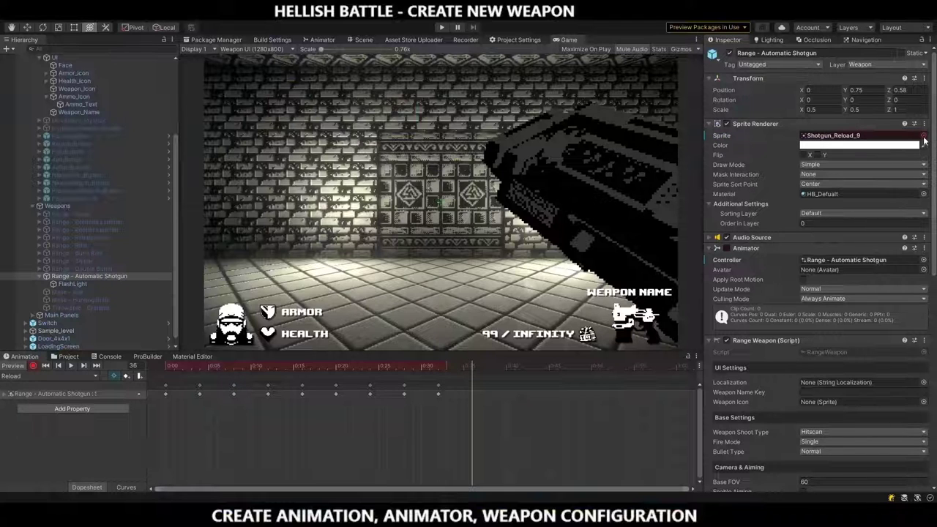
left_click_drag(925, 139, 860, 136)
left_click_drag(473, 365, 504, 365)
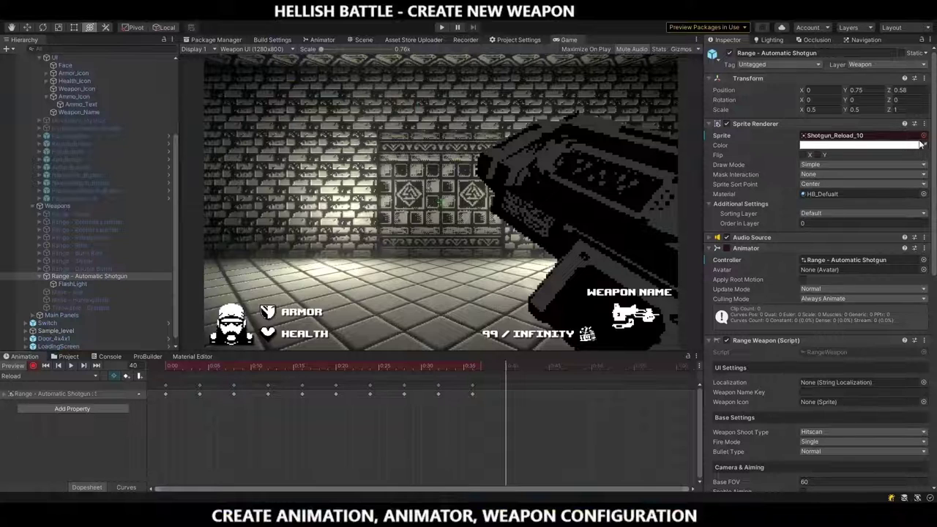
left_click_drag(926, 139, 860, 137)
left_click_drag(516, 366, 540, 366)
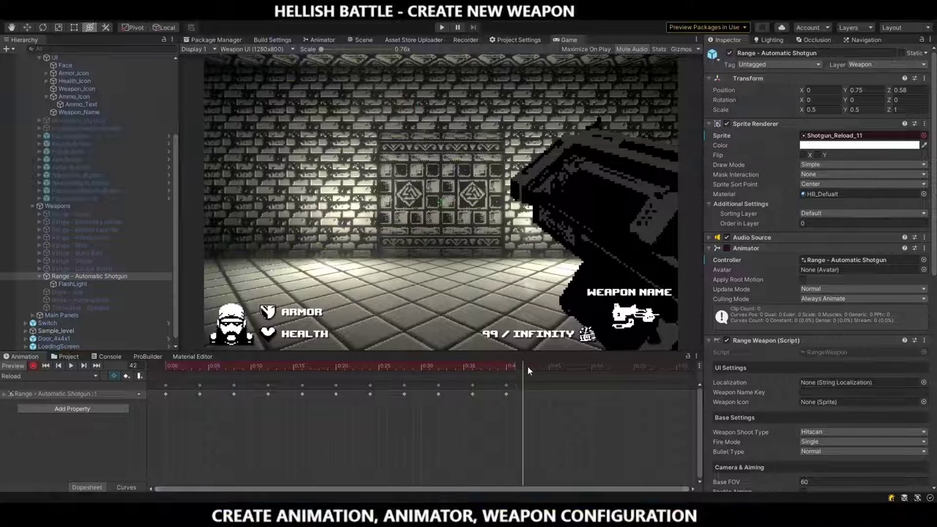
left_click(906, 143)
left_click_drag(544, 369, 574, 368)
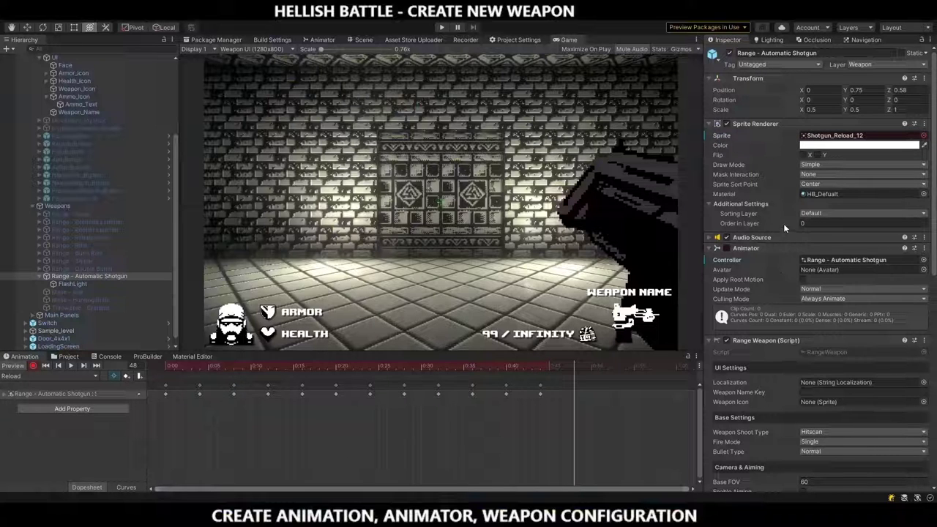
left_click_drag(586, 366, 608, 369)
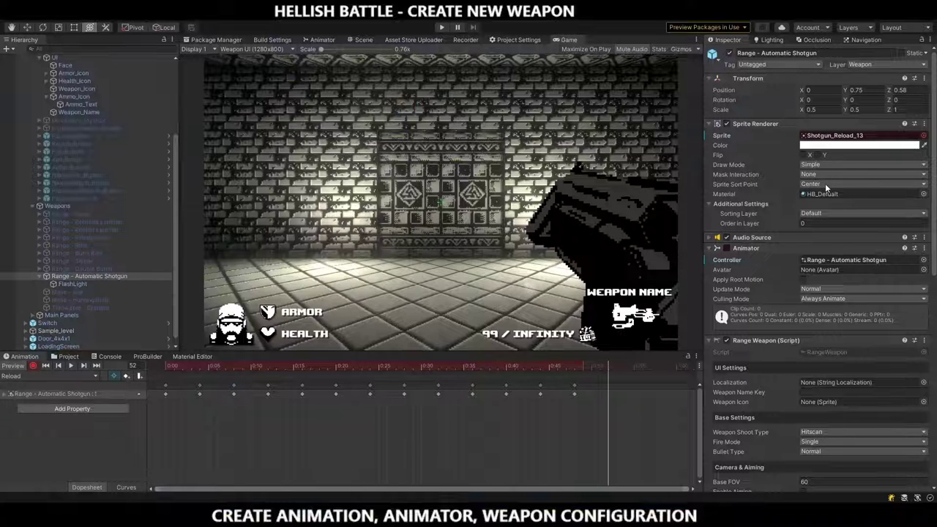
left_click_drag(609, 367, 642, 367)
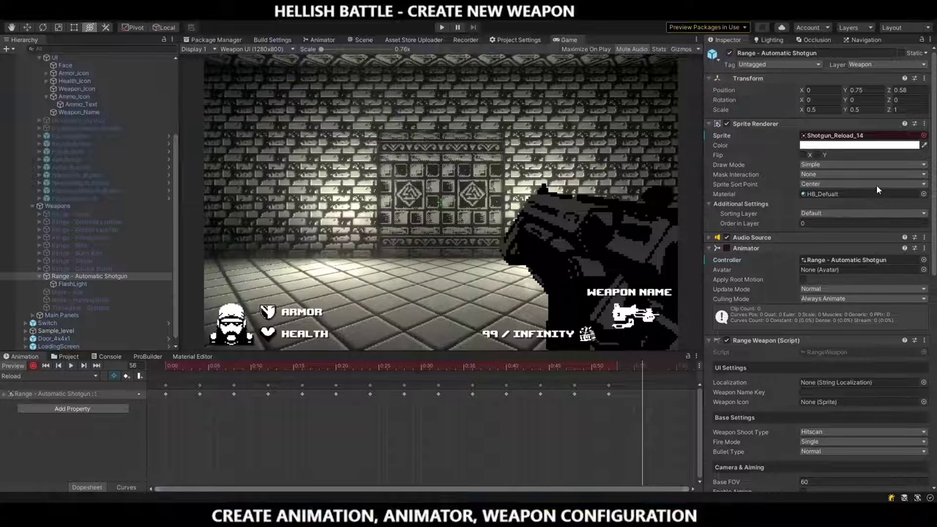
left_click(173, 369)
left_click_drag(173, 368, 639, 340)
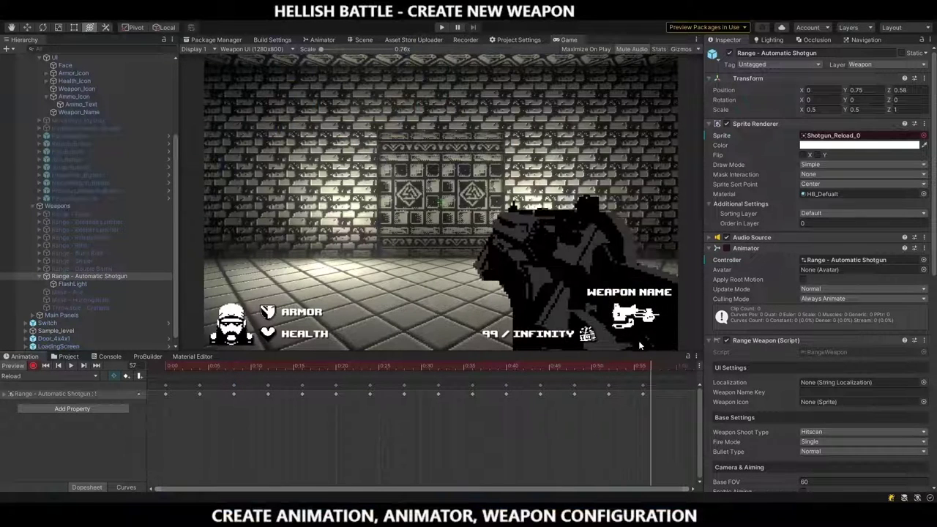
- Preview the Reload clip, zoom out, and drag the last reload keys out toward 1:10–1:15
left_click(71, 365)
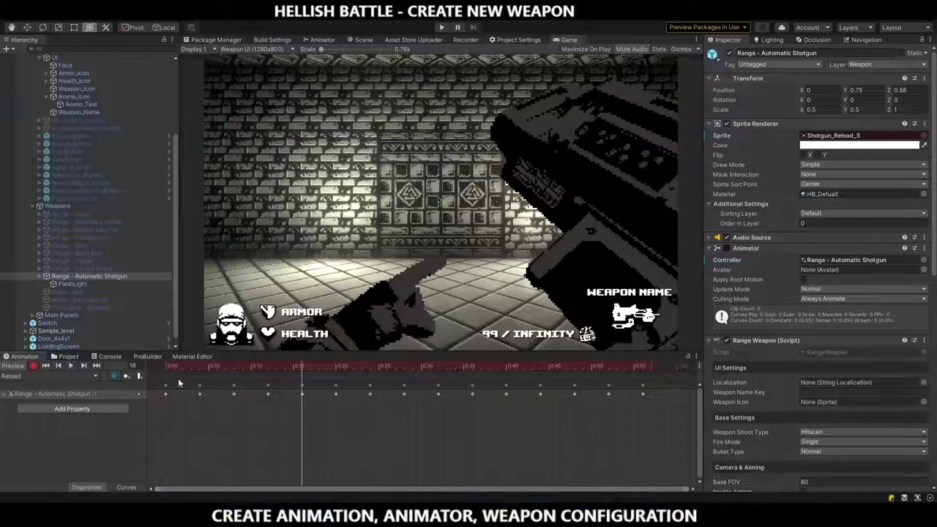
scroll(322, 447, "down", 1)
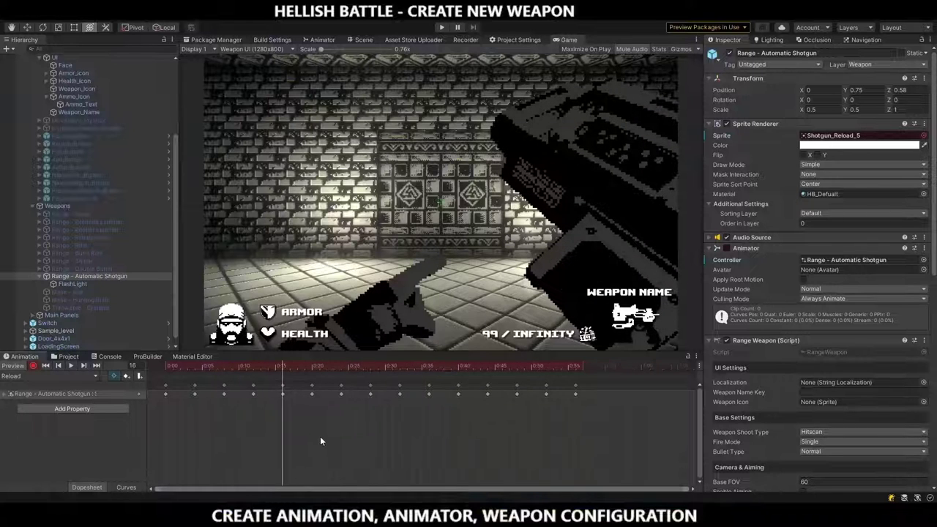
scroll(337, 437, "down", 1)
scroll(369, 431, "down", 1)
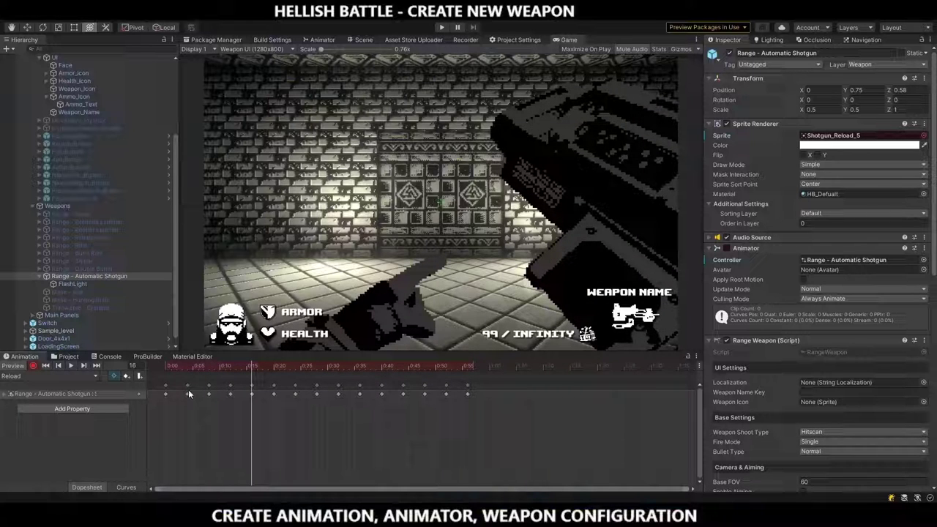
left_click_drag(469, 386, 597, 381)
left_click_drag(447, 384, 570, 384)
left_click_drag(425, 386, 545, 386)
left_click_drag(185, 388, 219, 386)
left_click_drag(402, 386, 516, 385)
left_click_drag(383, 386, 489, 385)
mouse_move(359, 385)
left_mouse_down()
mouse_move(474, 386)
mouse_move(457, 386)
left_mouse_up()
- Space the middle reload keys out, shift keys from 0:35 onward together, and replay
left_click_drag(341, 386, 437, 386)
left_click_drag(316, 385, 408, 385)
left_click_drag(295, 388, 385, 385)
left_click_drag(275, 386, 350, 386)
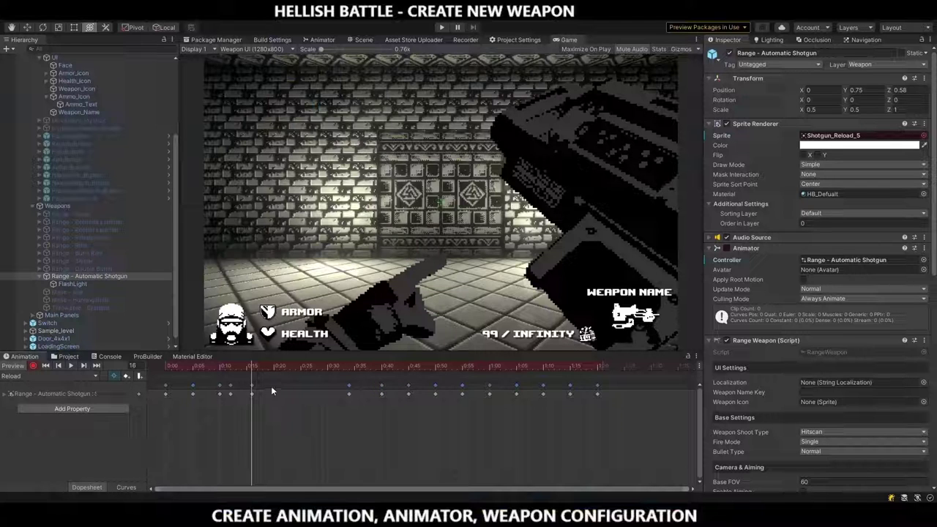
mouse_move(251, 386)
left_mouse_down()
mouse_move(276, 385)
mouse_move(247, 388)
left_mouse_up()
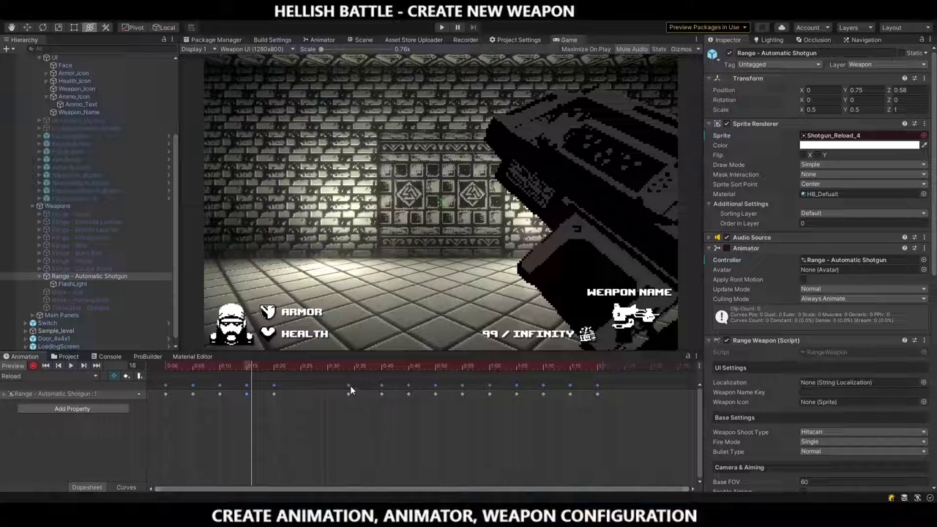
left_click_drag(350, 386, 356, 387)
mouse_move(613, 416)
left_mouse_down()
mouse_move(350, 382)
mouse_move(302, 386)
left_mouse_up()
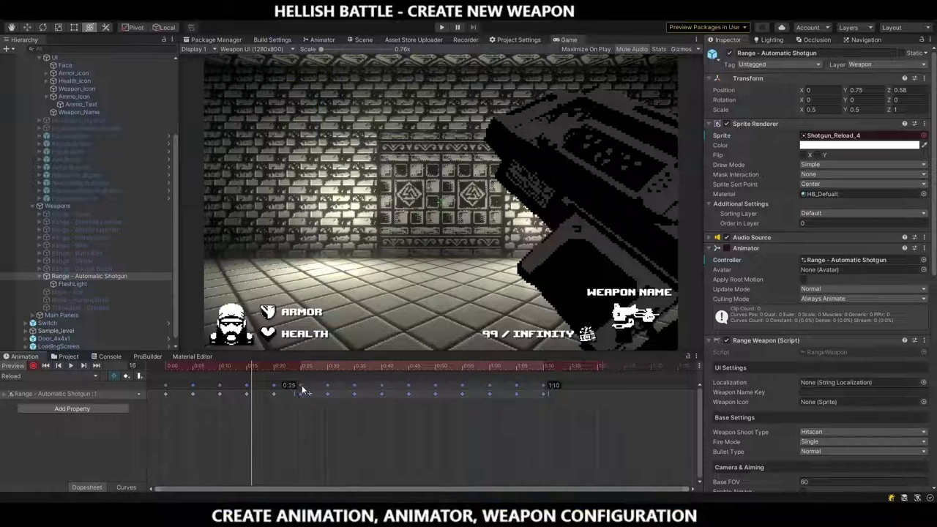
left_click(71, 365)
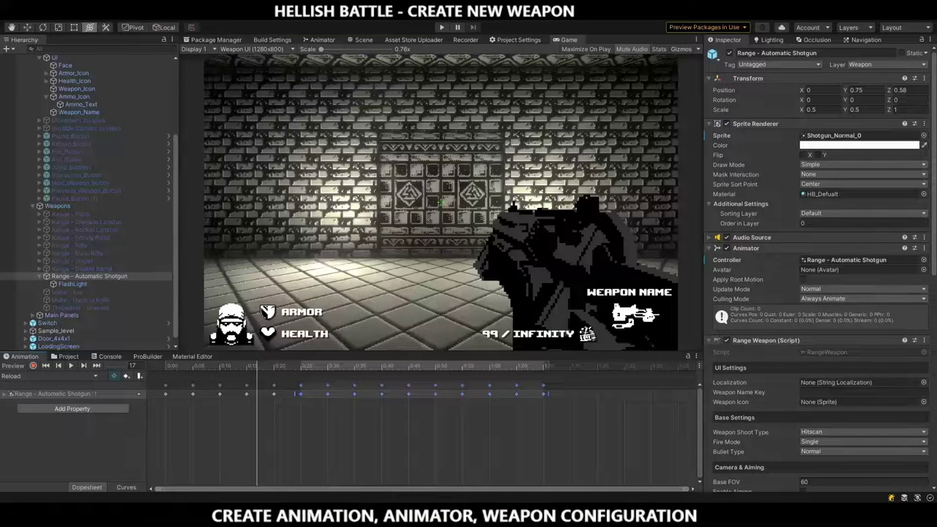
- Switch to Aim_idle and record a FlashLight Light Intensity key of 0 at its first frame
left_click(52, 375)
left_click(45, 425)
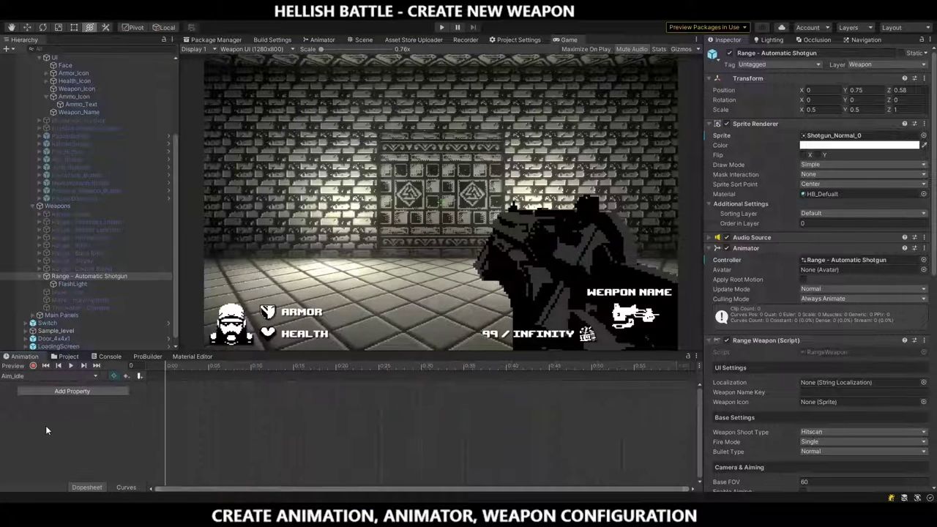
left_click(33, 365)
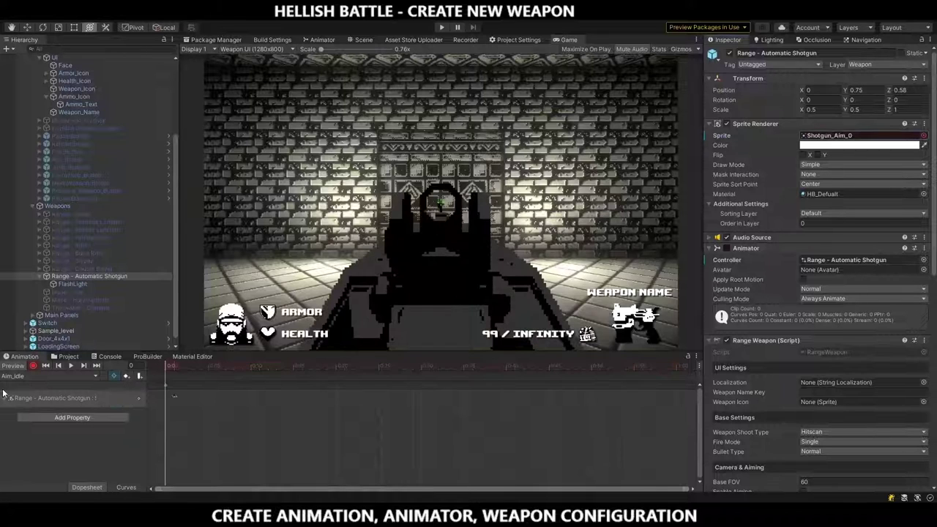
left_click(33, 366)
left_click(70, 284)
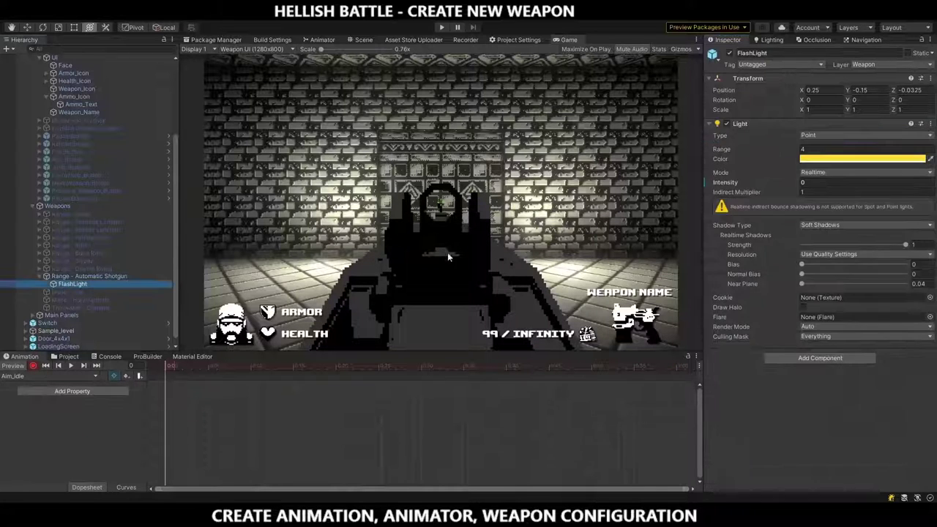
left_click(830, 183)
type("1")
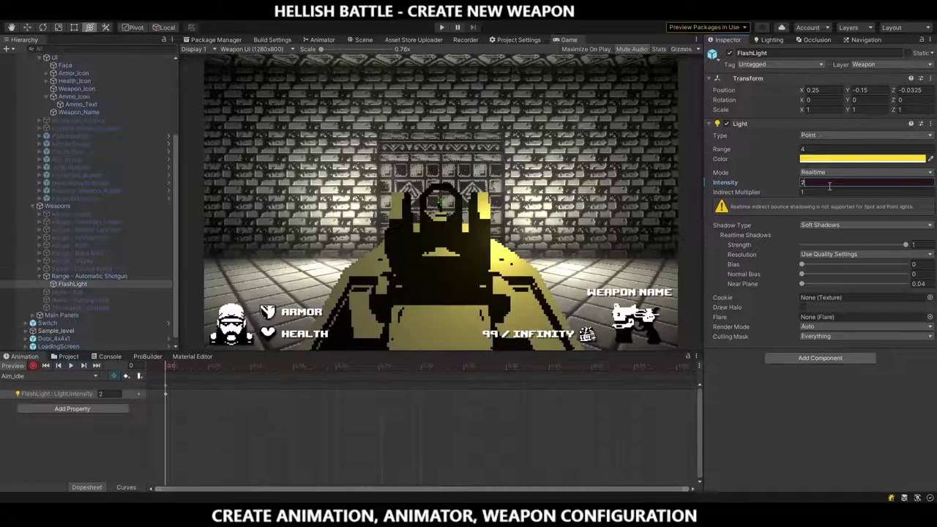
key("BackSpace")
type("0")
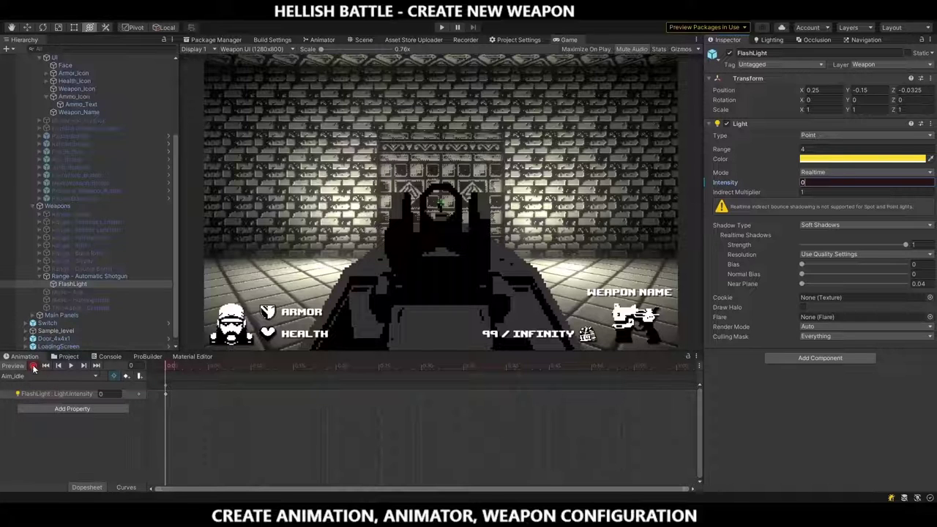
left_click(33, 366)
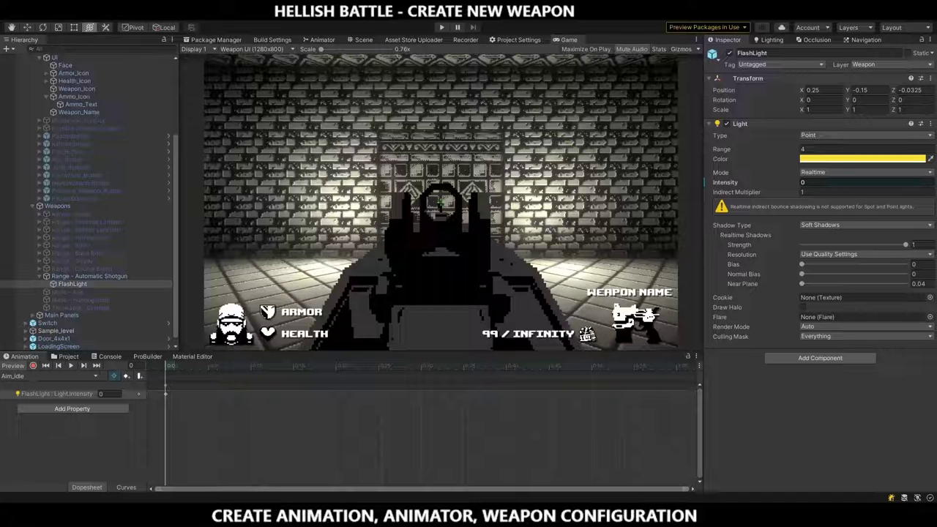
- Switch to the Aim_Shot clip, turn on recording, and key FlashLight intensity at 2
left_click(41, 430)
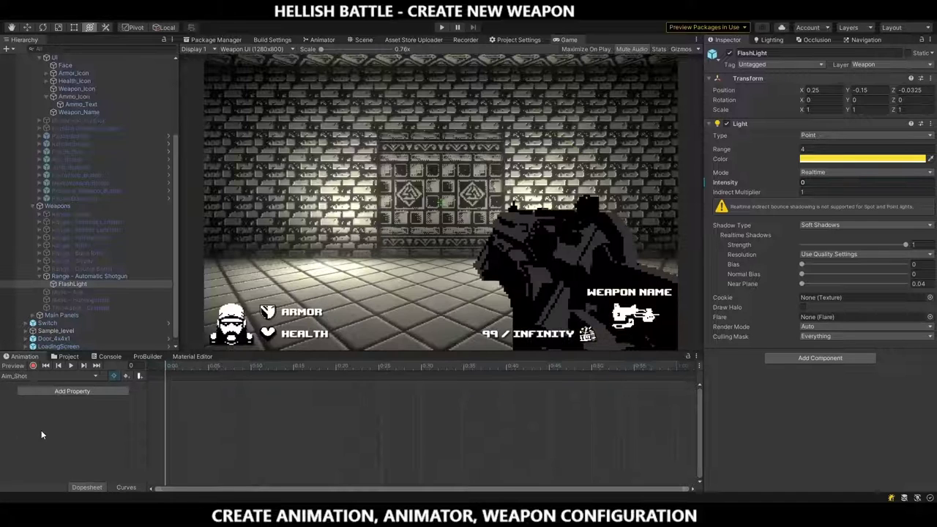
left_click(32, 365)
left_click(836, 185)
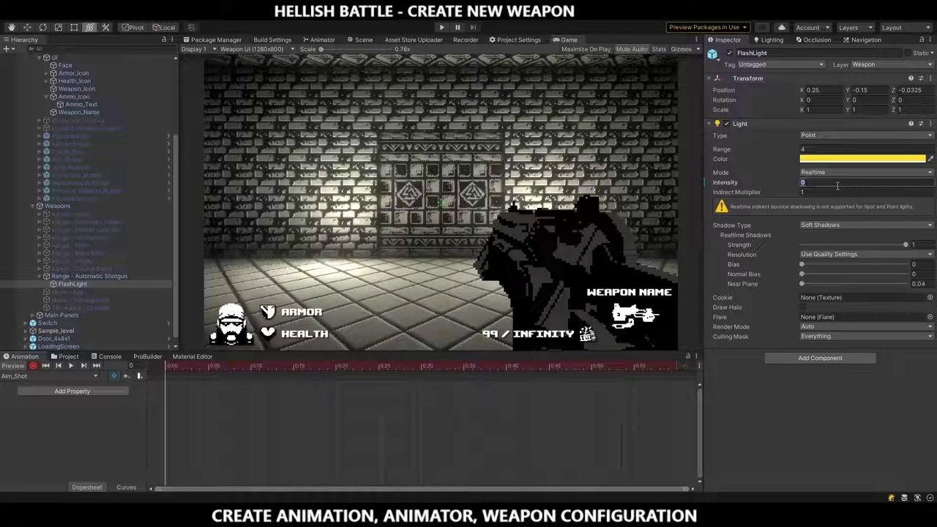
type("2")
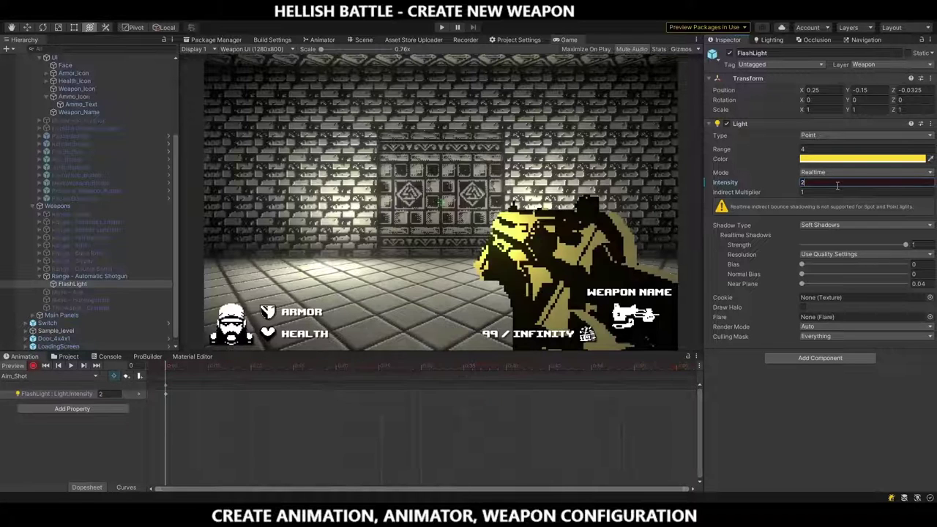
left_click(816, 90)
key("BackSpace")
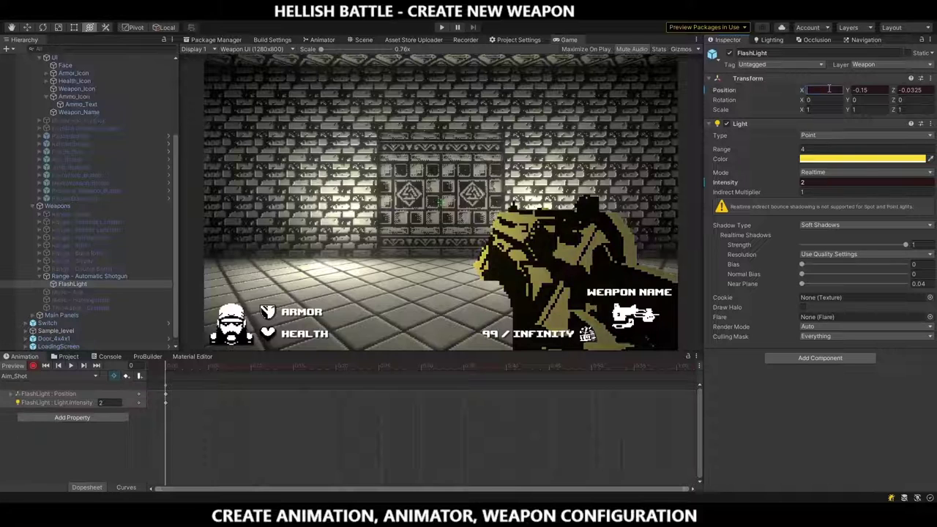
- On the shotgun, key the Shotgun_Aim_4 sprite at frame 12 and Shotgun_Aim_5 at frame 16
left_click(69, 276)
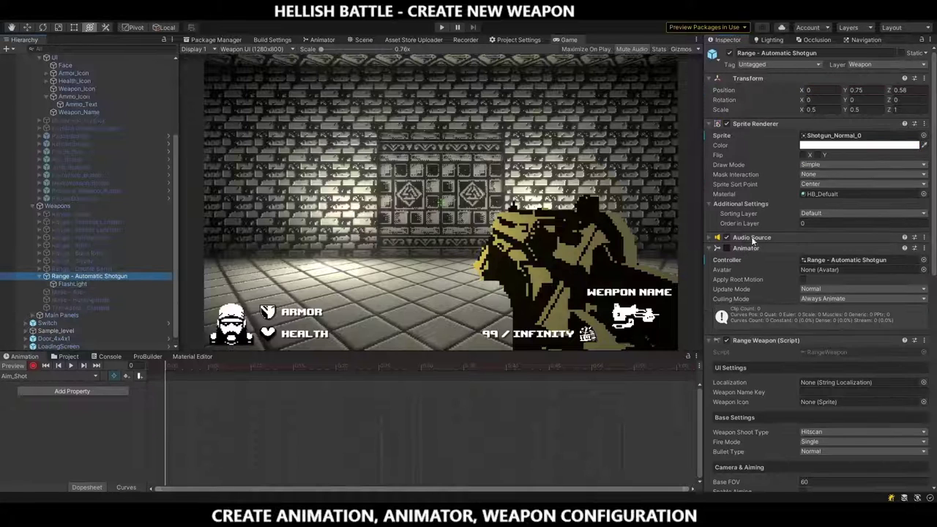
left_click(893, 145)
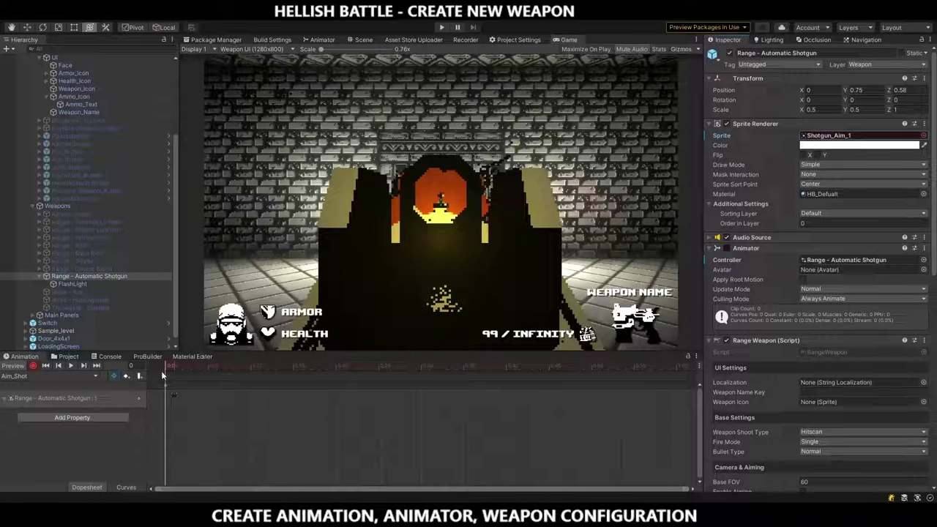
left_click(199, 364)
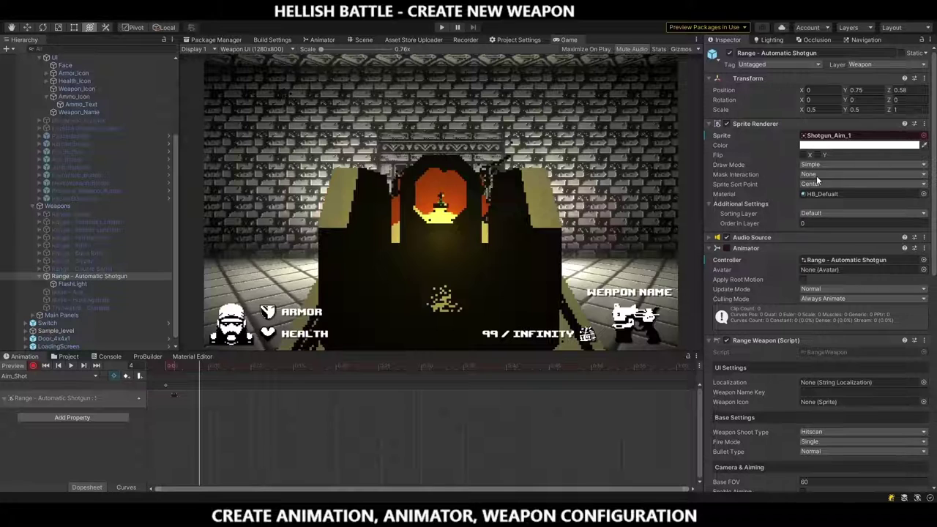
left_click(237, 364)
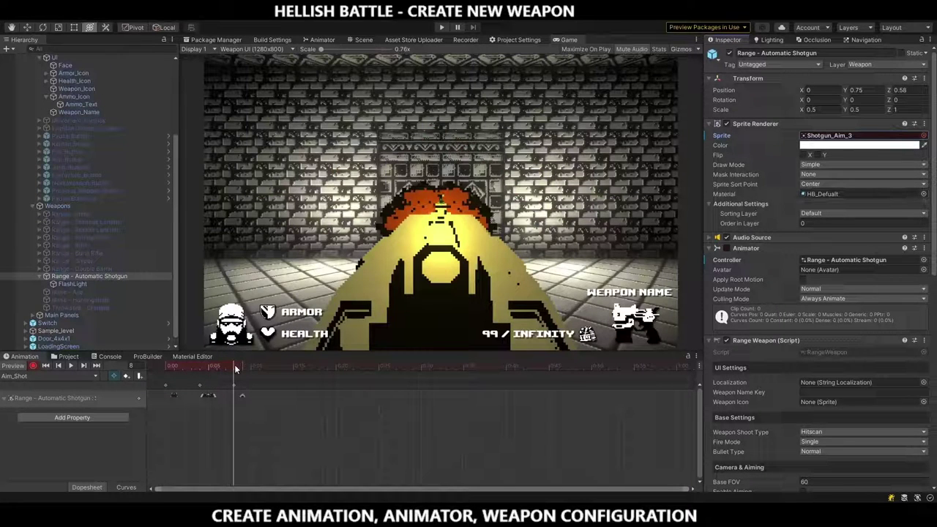
left_click_drag(274, 364, 267, 367)
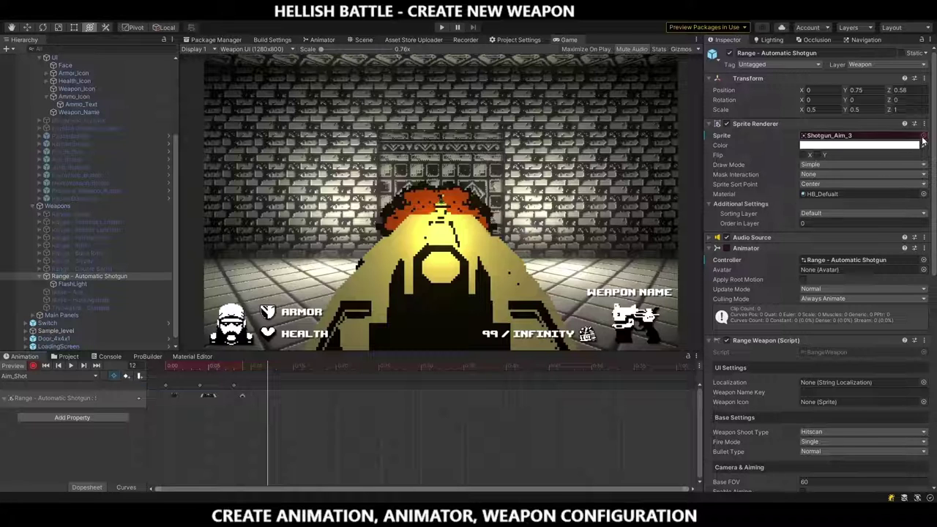
left_click_drag(702, 218, 860, 135)
left_click_drag(269, 363, 302, 364)
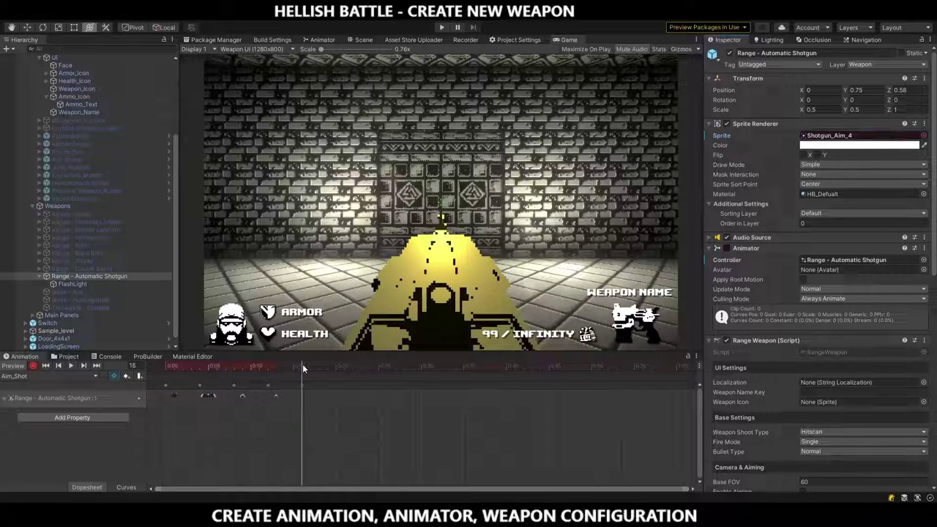
left_click_drag(795, 184, 860, 135)
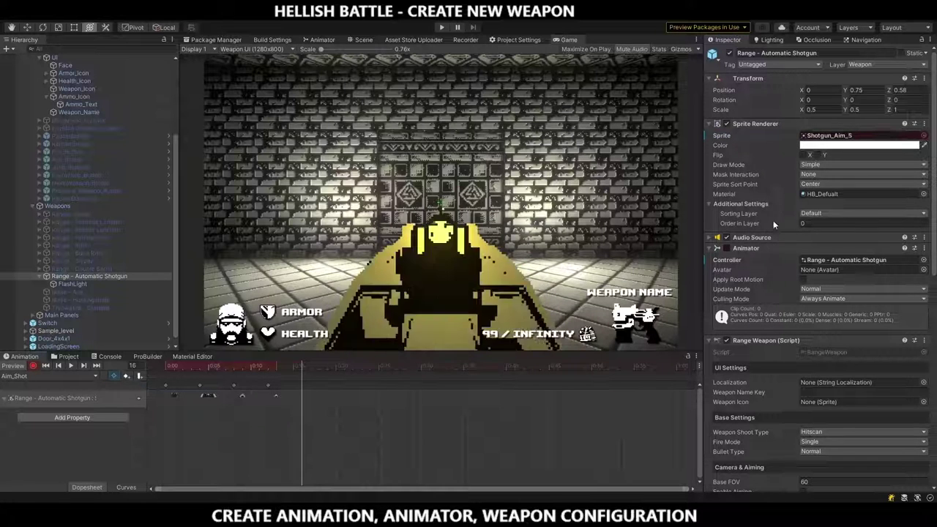
left_click_drag(302, 365, 333, 367)
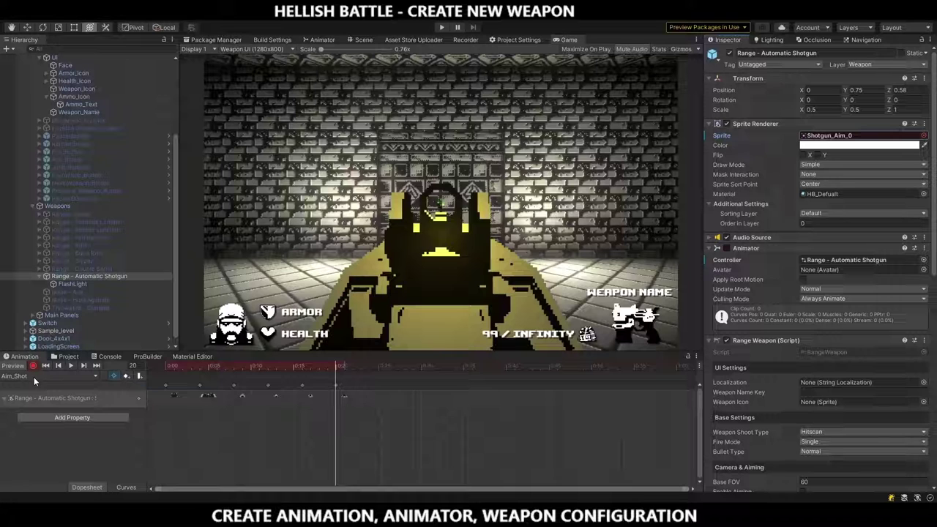
- Key lower FlashLight intensity values at frames 5 and 11, then preview the fading flash
left_click(72, 283)
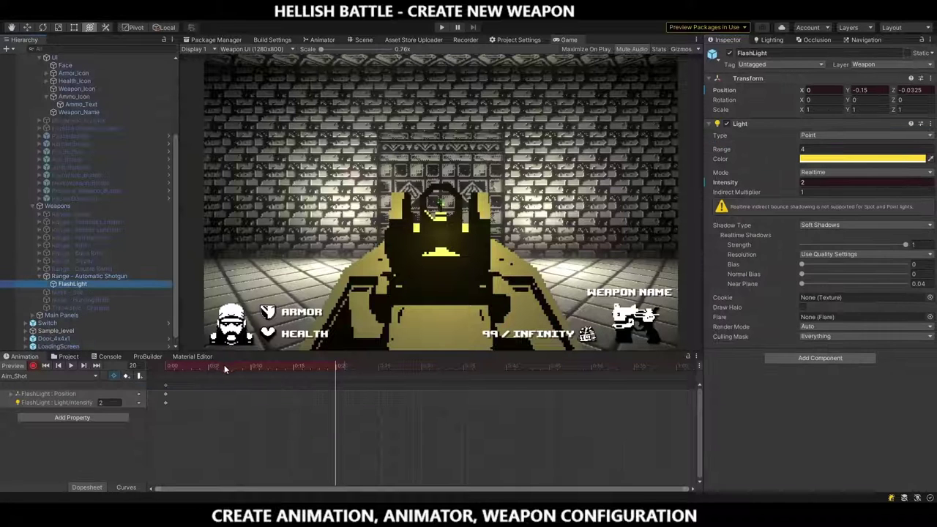
left_click_drag(224, 364, 215, 369)
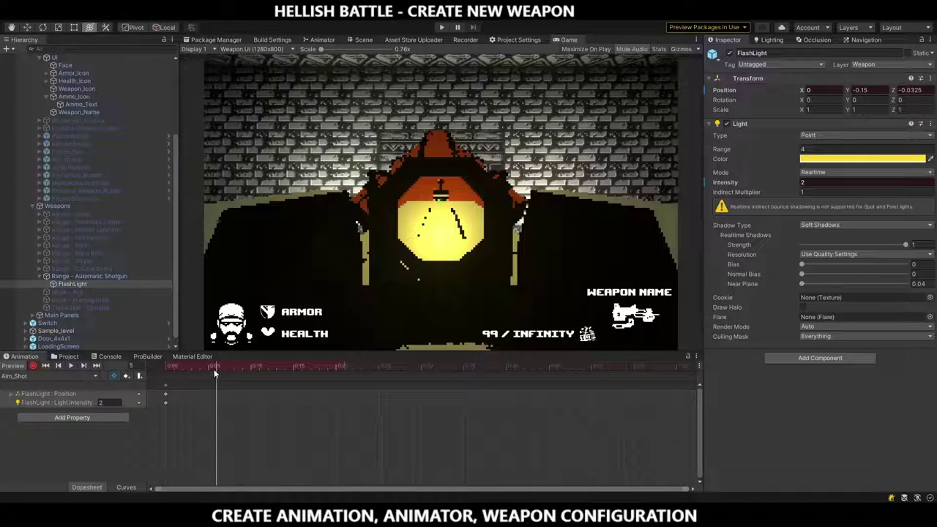
type("1")
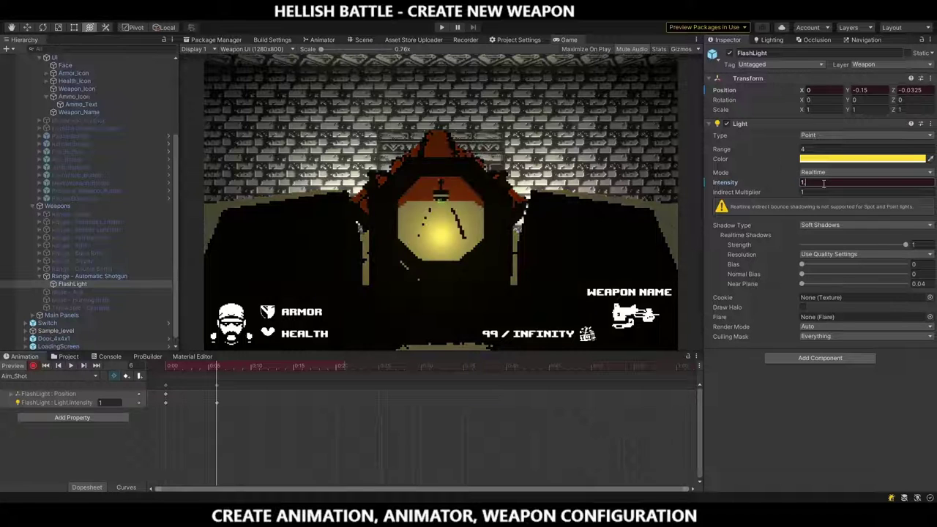
type(".5")
mouse_move(223, 366)
left_mouse_down()
mouse_move(258, 371)
mouse_move(251, 376)
mouse_move(285, 367)
left_mouse_up()
double_click(813, 182)
type("1")
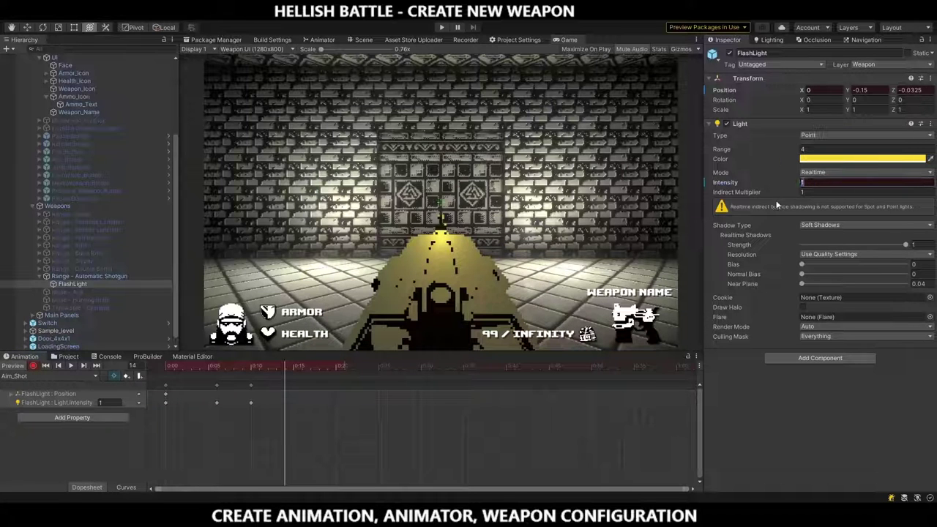
type("0")
left_click(70, 366)
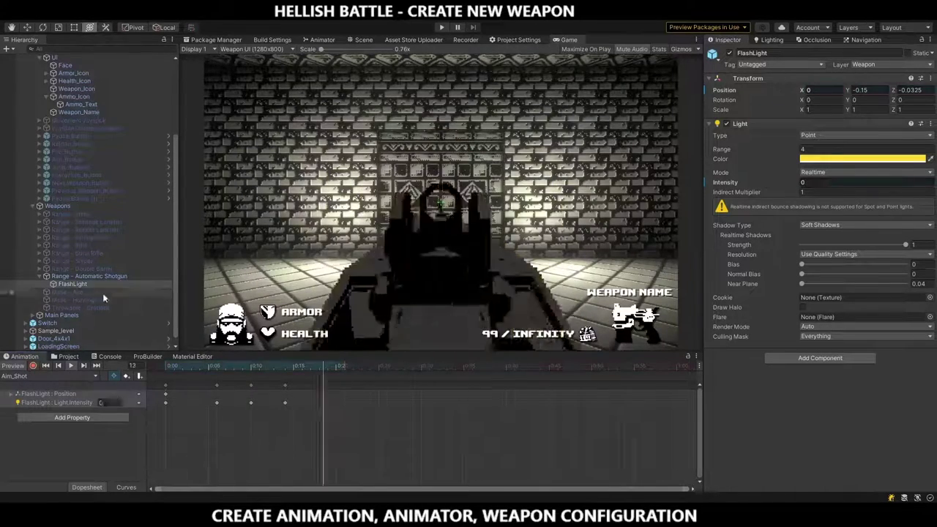
key("space")
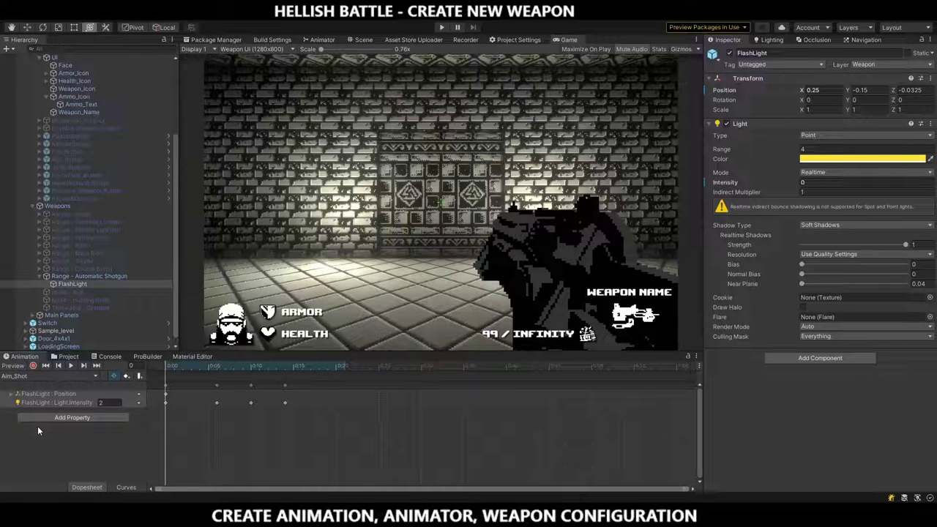
- Record FlashLight Position X at 0.25 in the Shot clip, preview it, and stop recording
key("Delete")
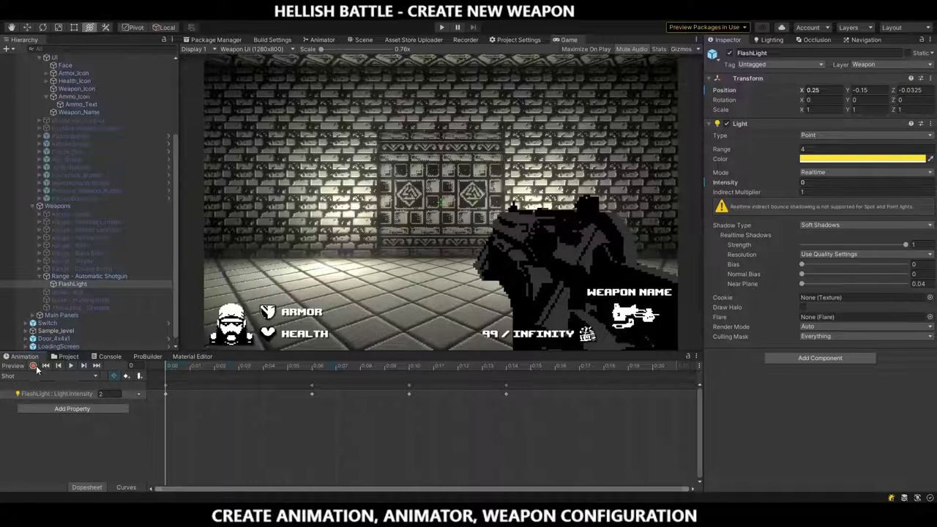
left_click(32, 365)
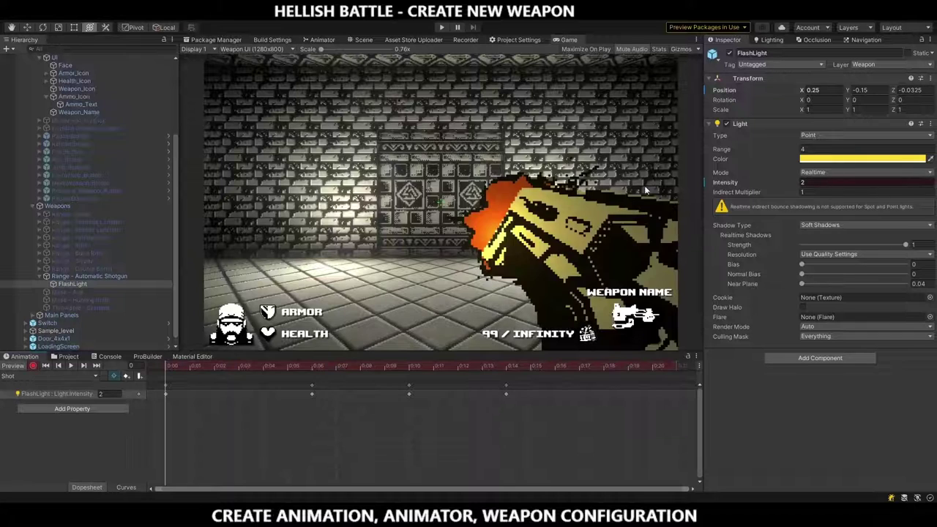
left_click(823, 92)
key("BackSpace")
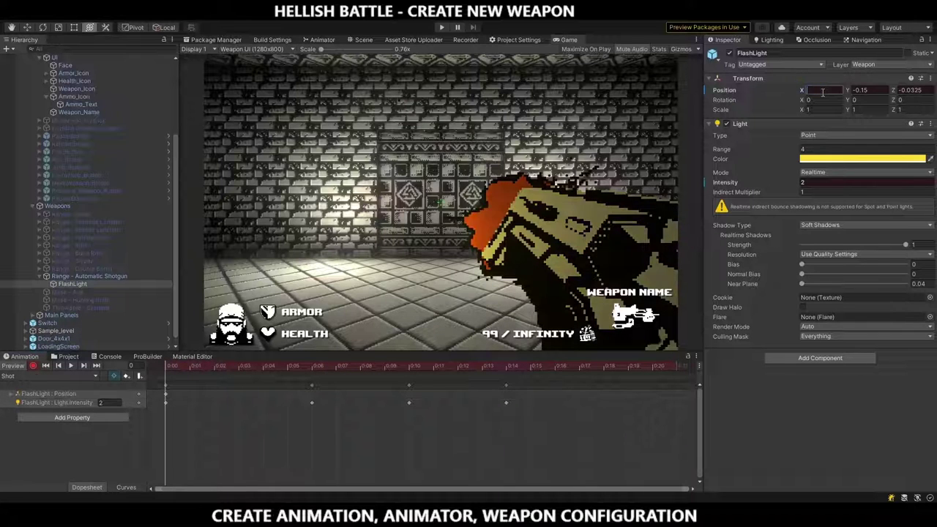
type("25")
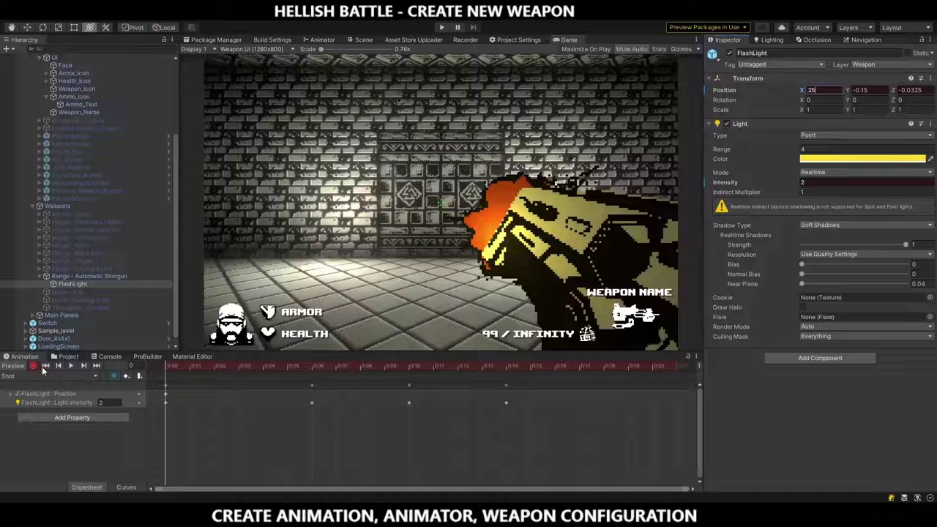
left_click(70, 365)
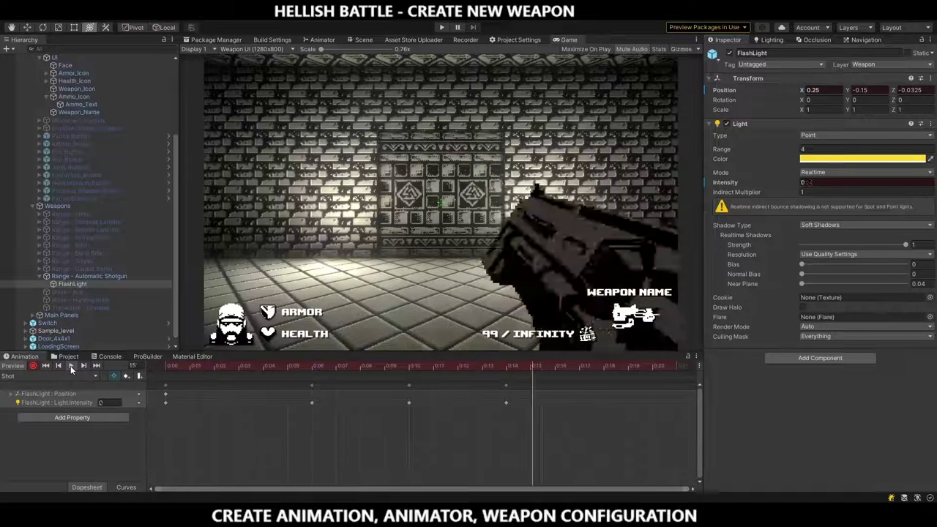
left_click(33, 366)
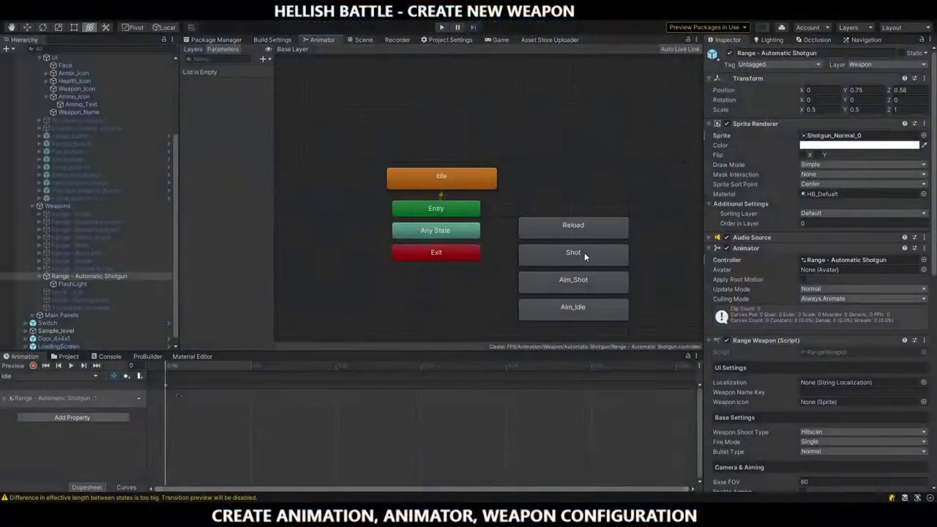
- Arrange Aim_Idle, Aim_Shot, Reload and Shot around the Idle state and centre the graph
left_click_drag(573, 305, 568, 175)
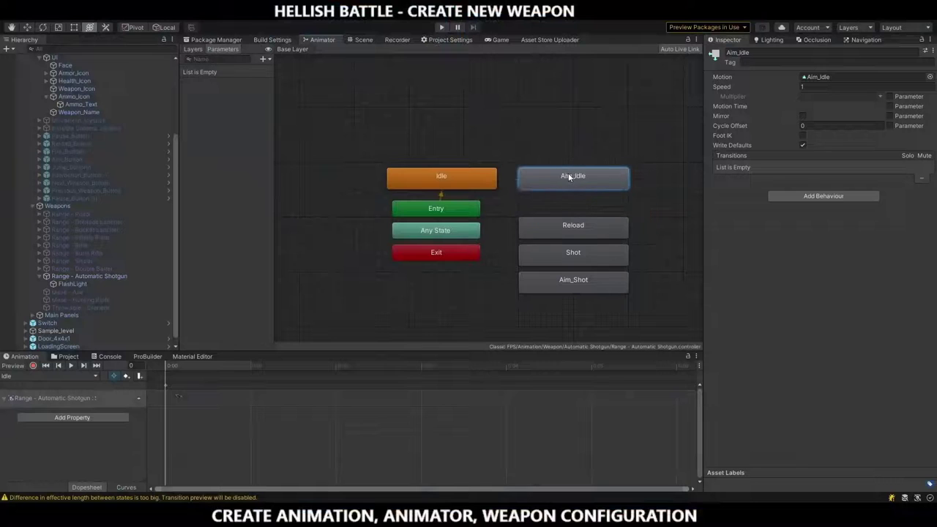
mouse_move(573, 280)
left_mouse_down()
mouse_move(569, 219)
mouse_move(583, 136)
left_mouse_up()
left_click(575, 225)
mouse_move(575, 227)
left_mouse_down()
mouse_move(464, 133)
mouse_move(444, 139)
left_mouse_up()
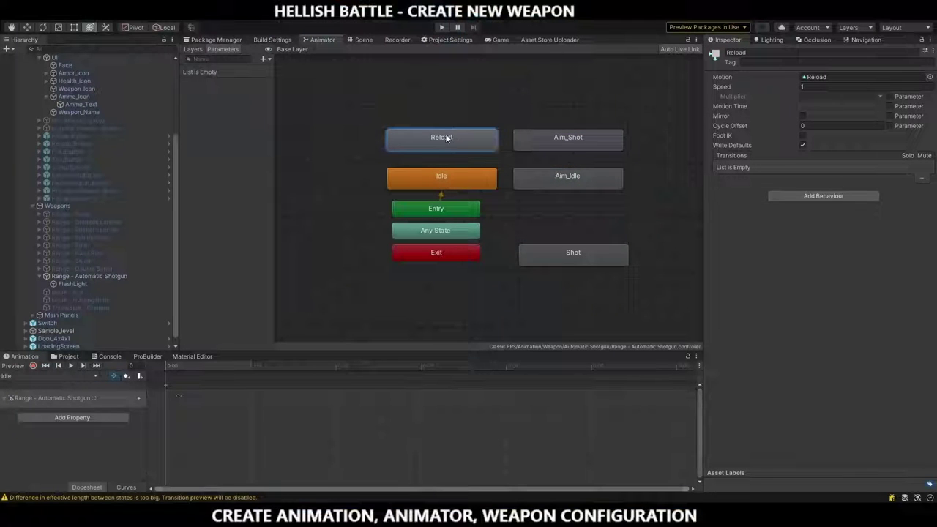
left_click_drag(573, 253, 305, 180)
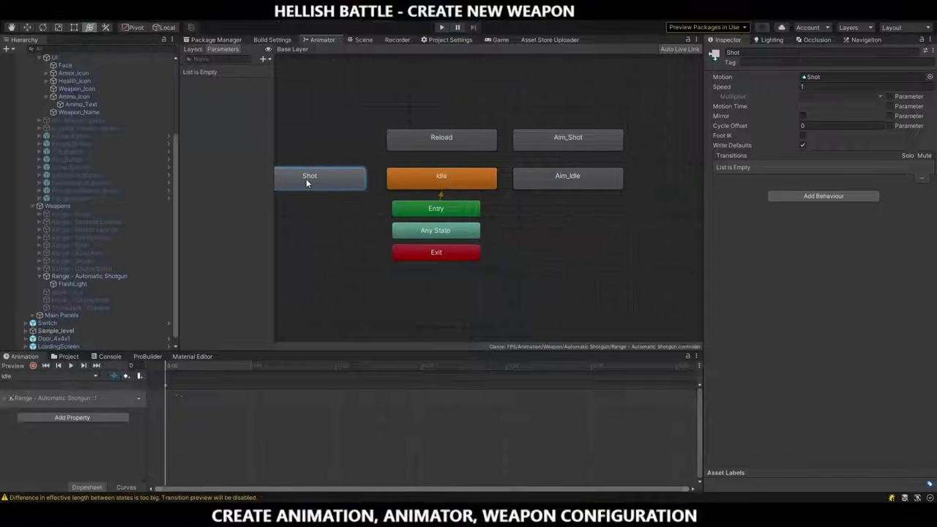
middle_click_drag(351, 208, 382, 241)
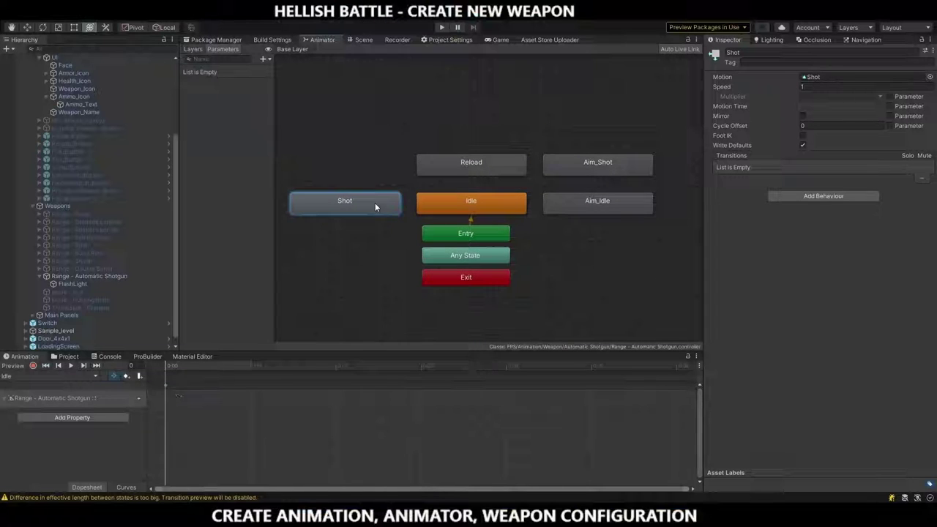
- Add transitions Shot→Idle, Reload→Idle, Aim_Shot→Aim_Idle, Aim_Idle→Idle and Idle→Aim_Idle
left_click(433, 201)
right_click(474, 166)
left_click(480, 175)
left_click(498, 197)
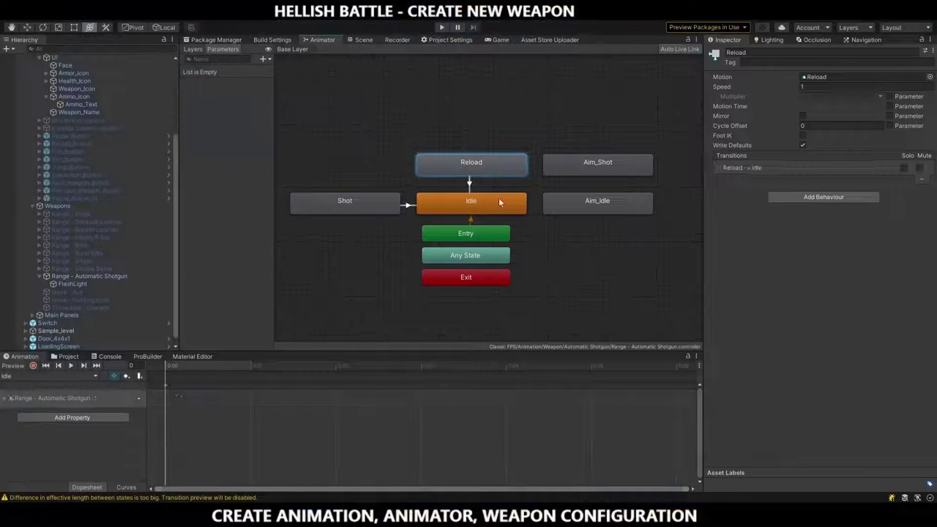
left_click(572, 172)
left_click(570, 199)
right_click(578, 207)
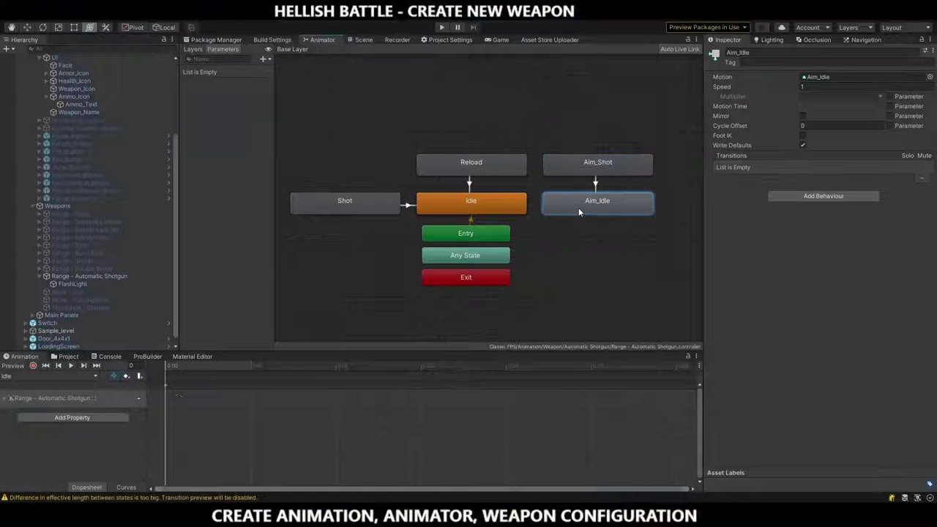
left_click(583, 217)
left_click(513, 210)
left_click(513, 210)
left_click(560, 207)
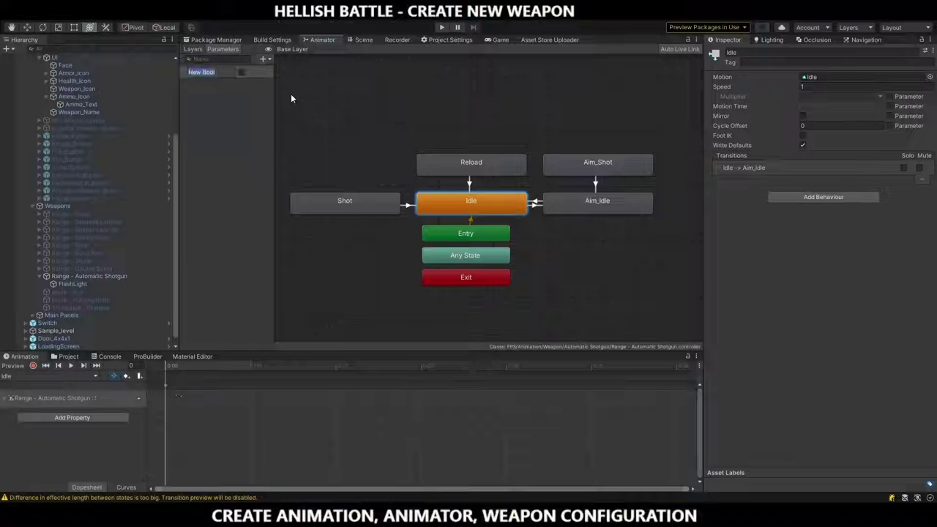
- Name the bool parameter 'aim' and give Shot→Idle exit time 1 with zero duration
type("aim")
key("Return")
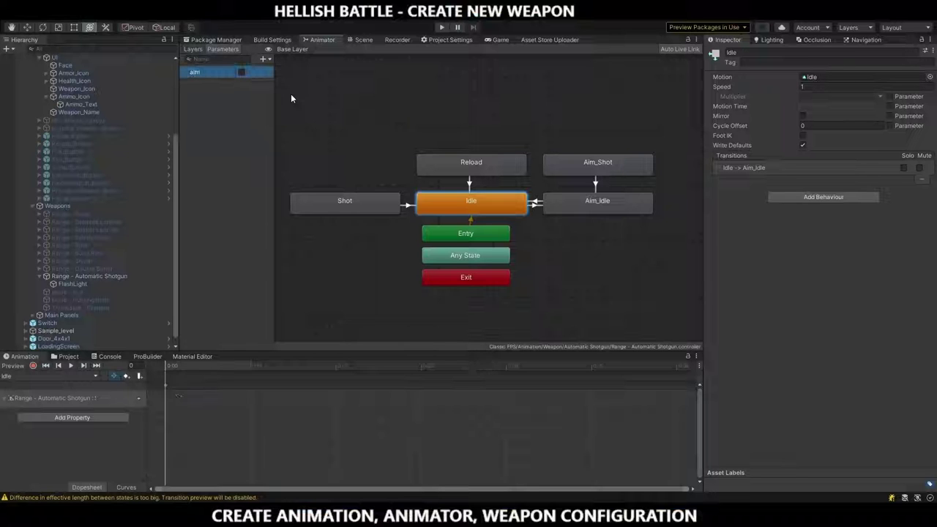
left_click(408, 208)
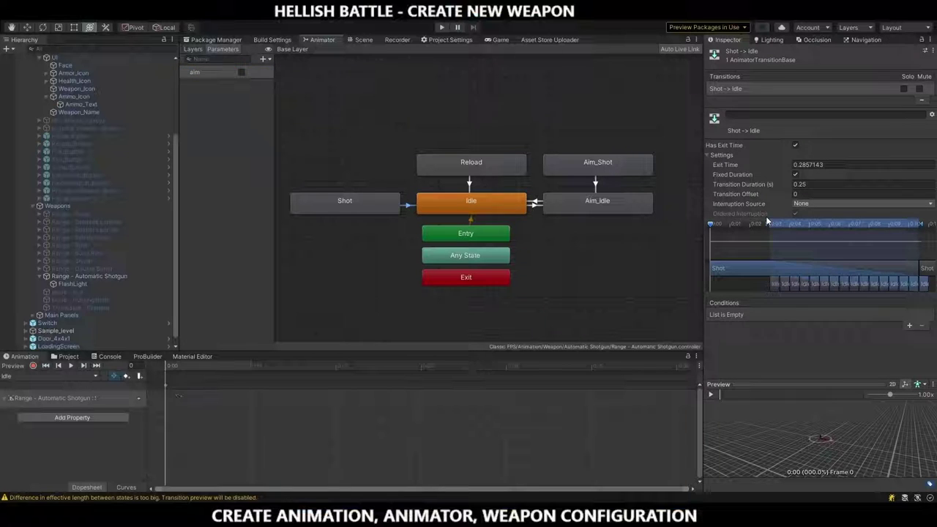
left_click(813, 165)
type("1")
left_click(819, 185)
key("BackSpace")
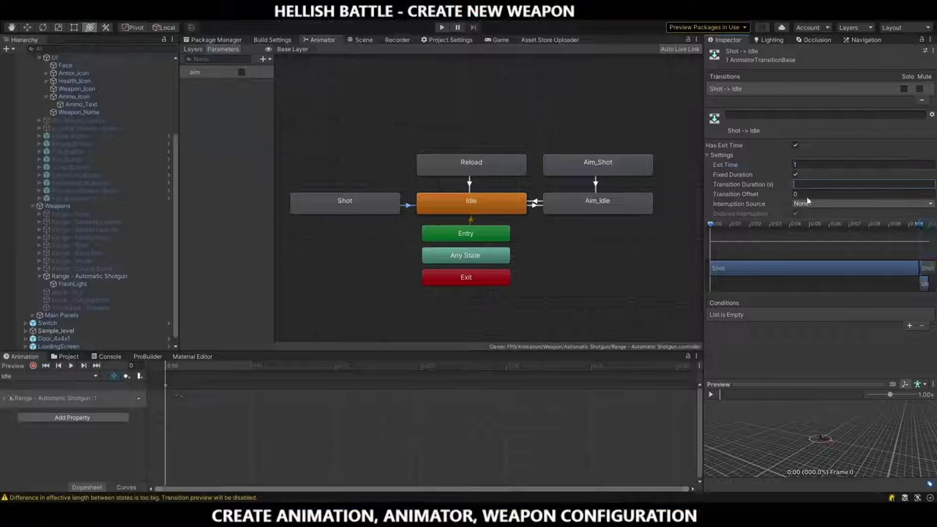
- Set exit time 1 and clear the duration on Reload→Idle and Aim_Shot→Aim_Idle
left_click(470, 184)
left_click(813, 164)
type("1")
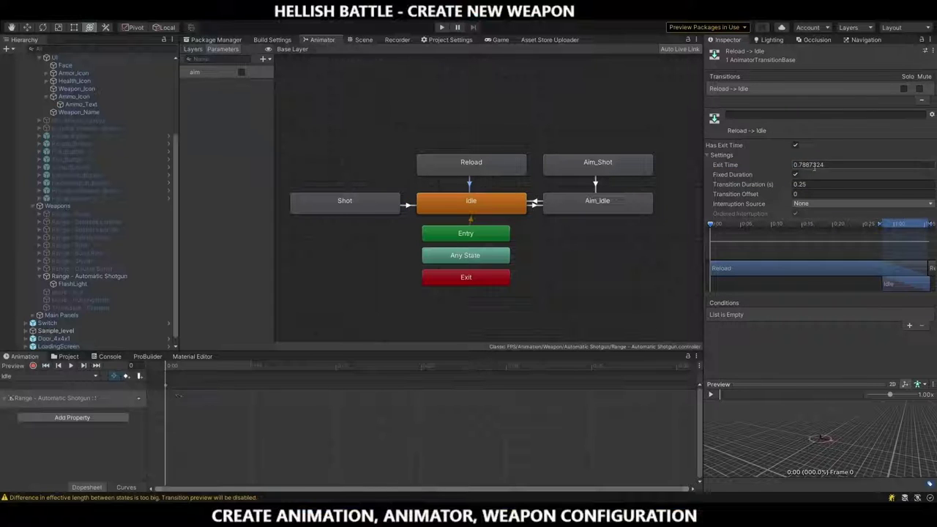
left_click(814, 185)
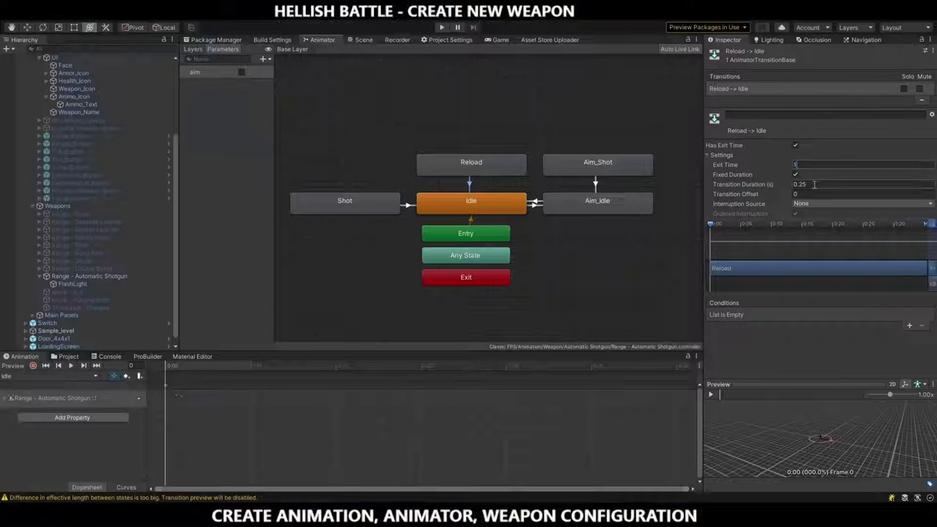
left_click(595, 188)
left_click(825, 165)
type("1")
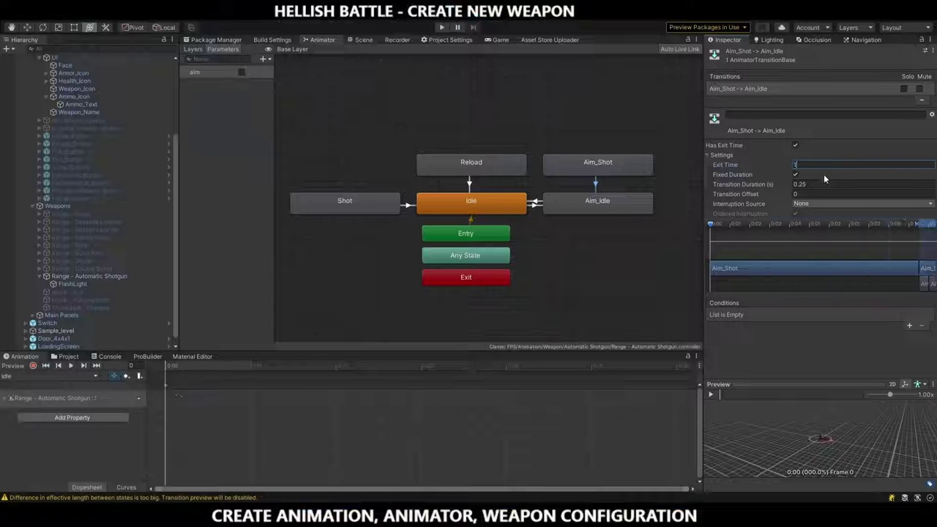
left_click(825, 184)
key("BackSpace")
- Make Idle→Aim_Idle and Aim_Idle→Idle instant, each with an aim condition
left_click(538, 206)
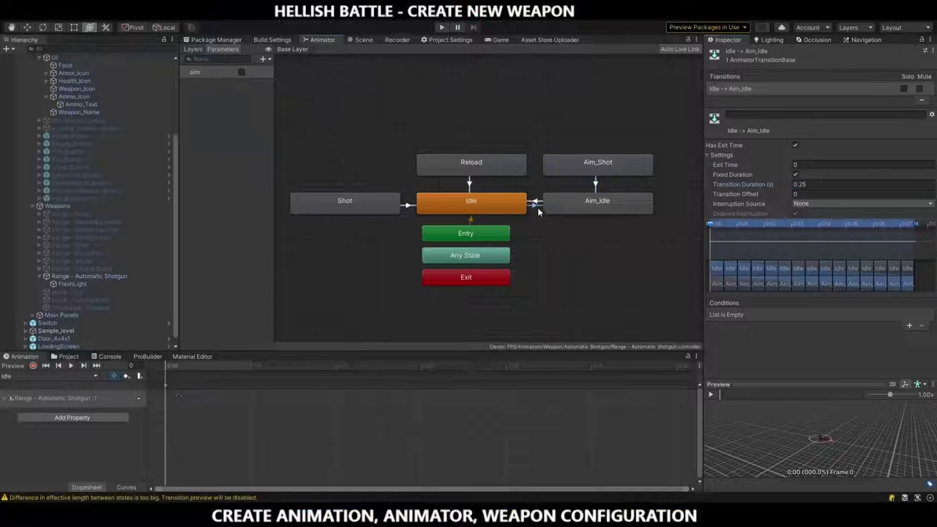
left_click(824, 185)
key("BackSpace")
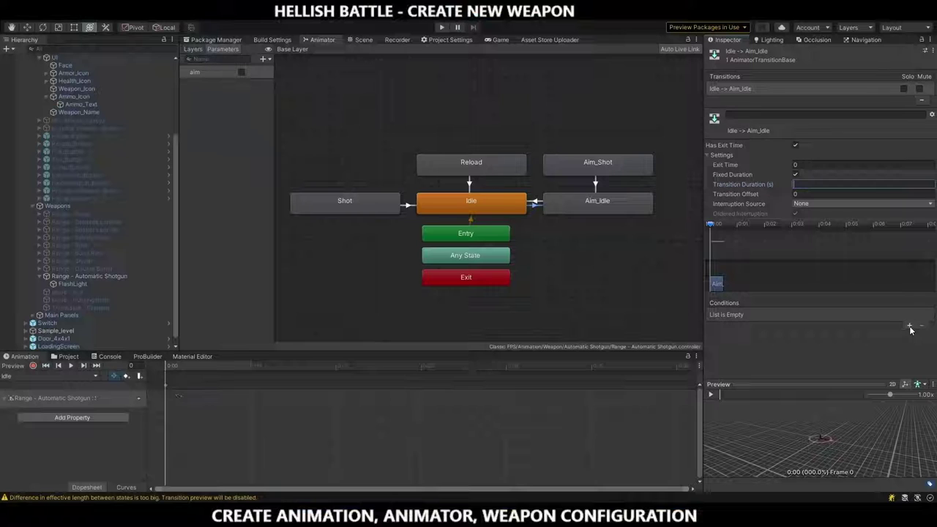
left_click(909, 327)
left_click(535, 203)
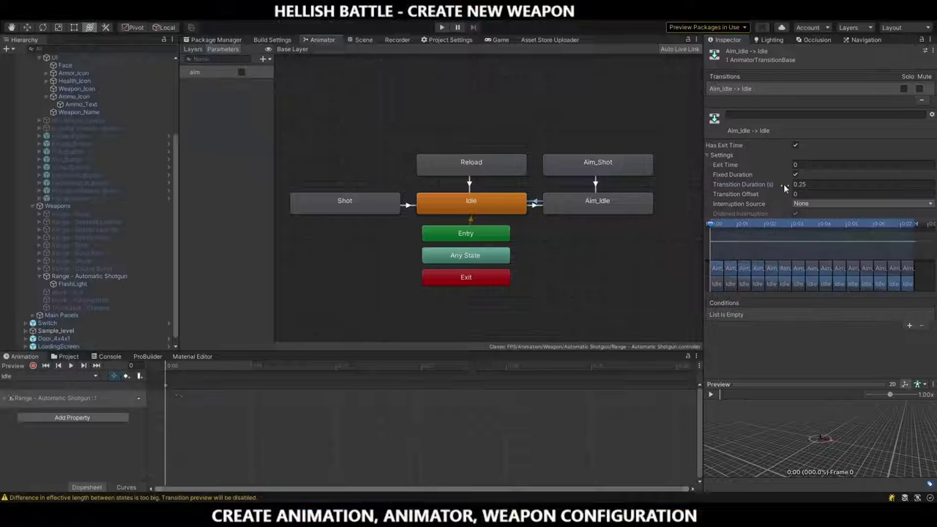
left_click(823, 185)
key("BackSpace")
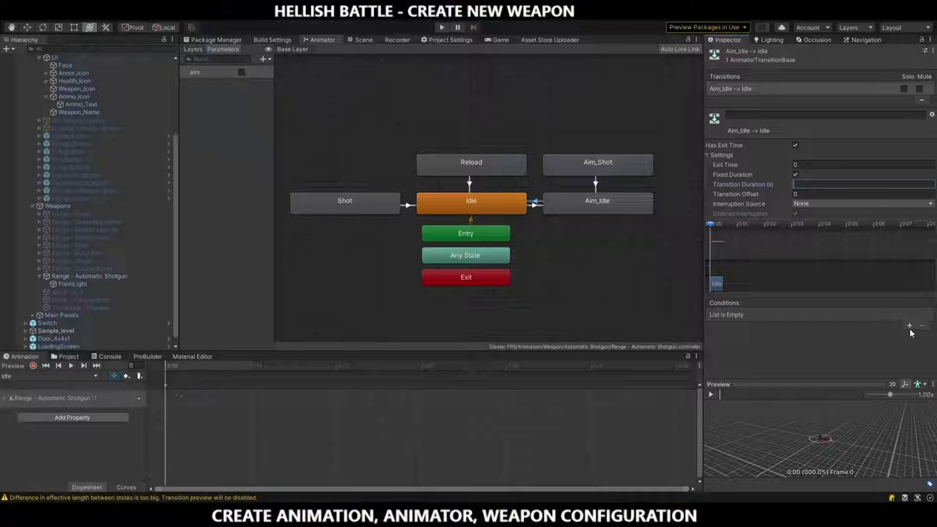
left_click(909, 327)
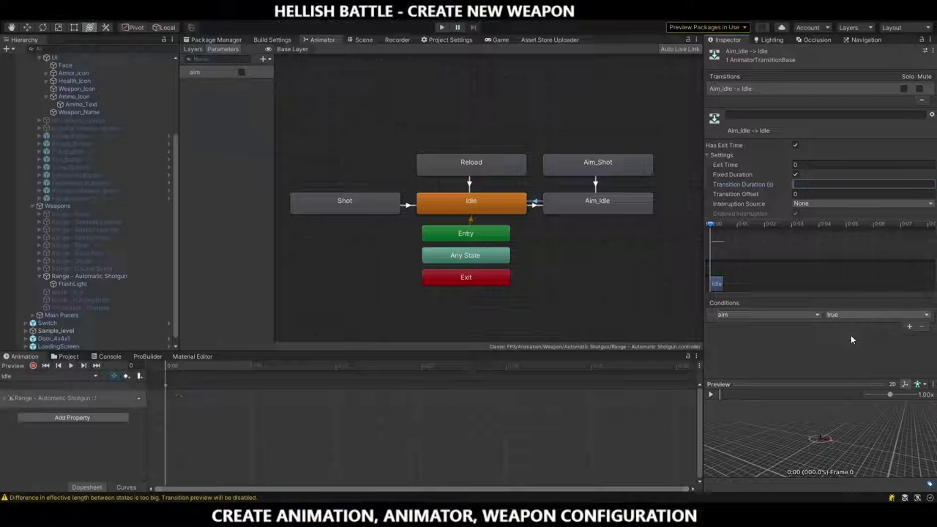
left_click(667, 289)
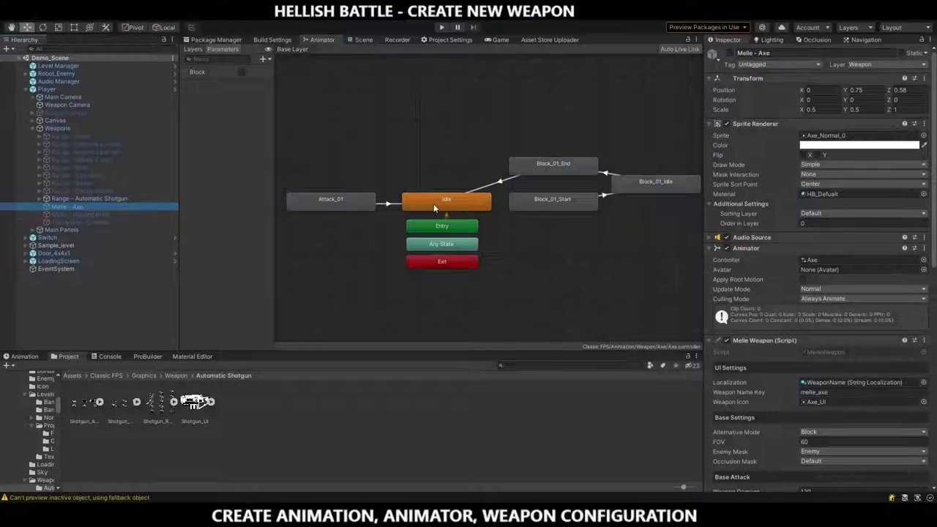
- Inspect the Axe's Idle, Attack_01 and Block_01 Start, Idle and End states, their transitions, and the Block parameter
left_click(434, 203)
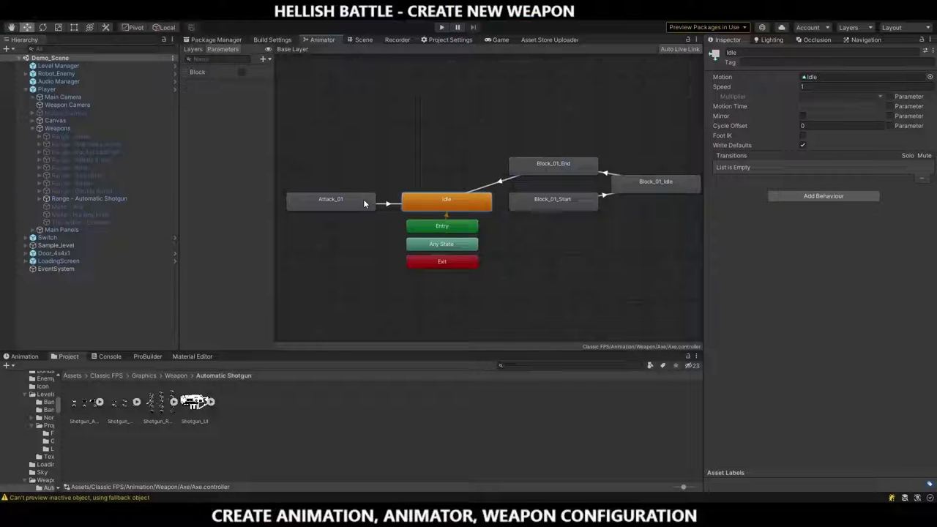
left_click(387, 202)
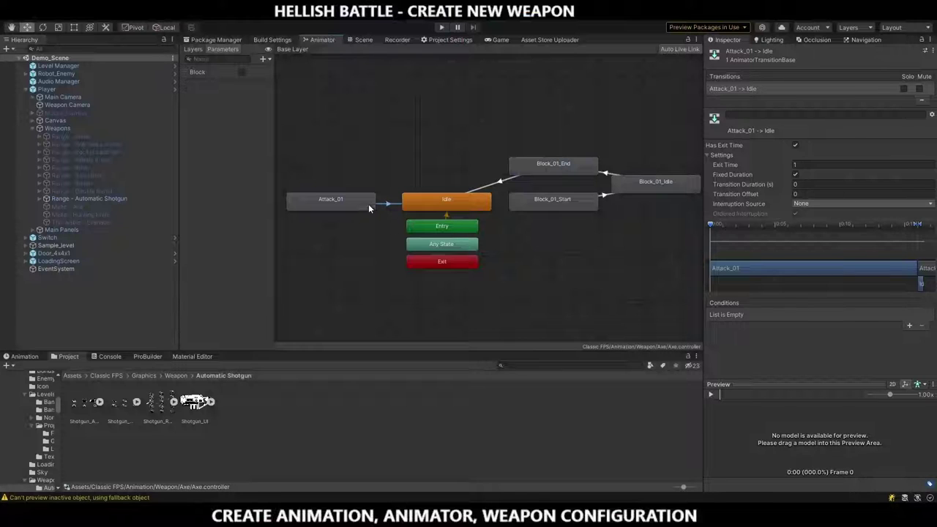
left_click(369, 203)
left_click_drag(565, 200, 555, 200)
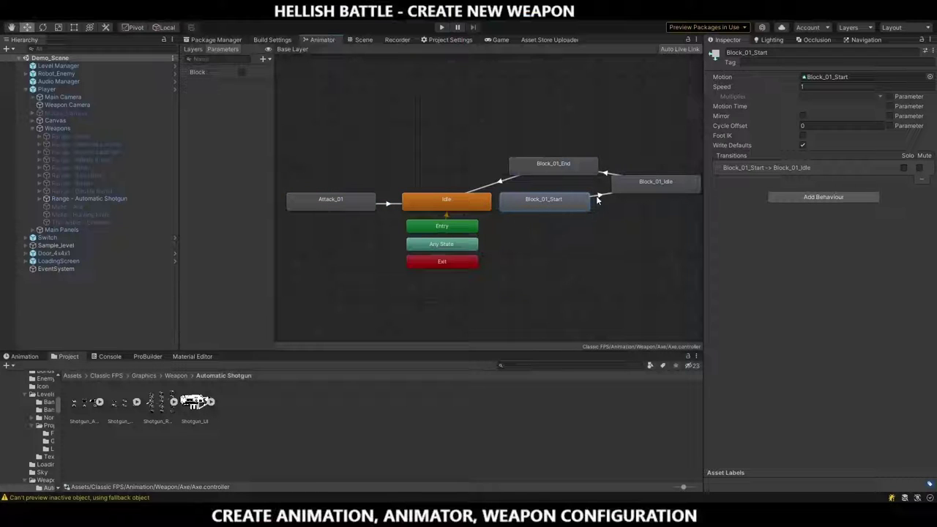
left_click(600, 195)
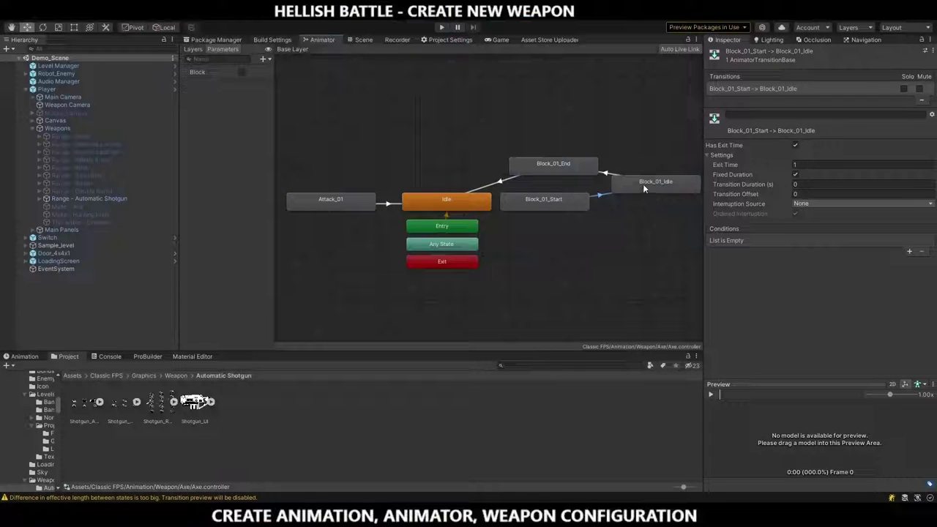
left_click(642, 184)
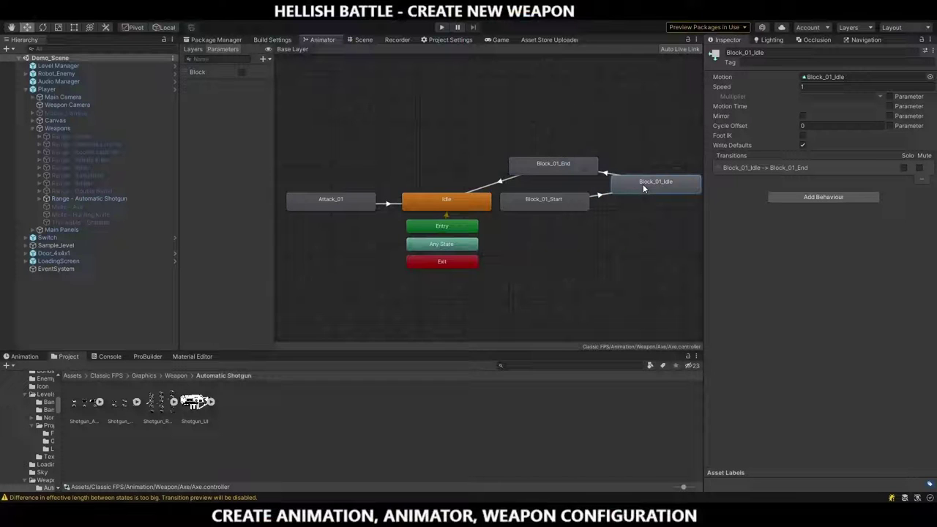
left_click(605, 174)
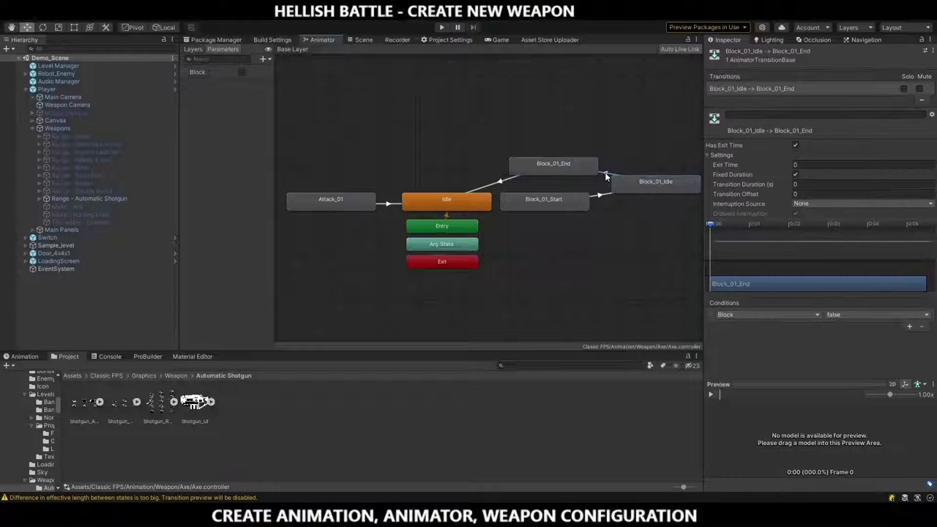
left_click(560, 168)
left_click(500, 181)
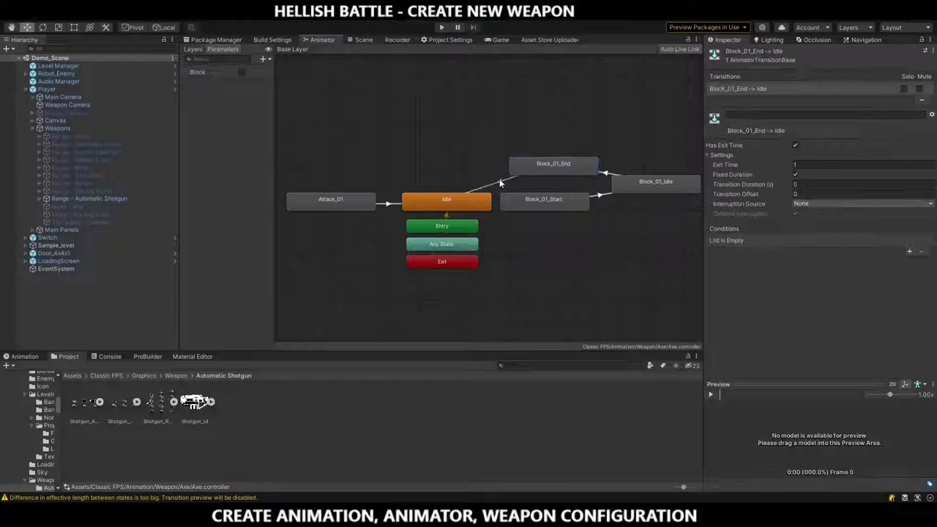
left_click(206, 74)
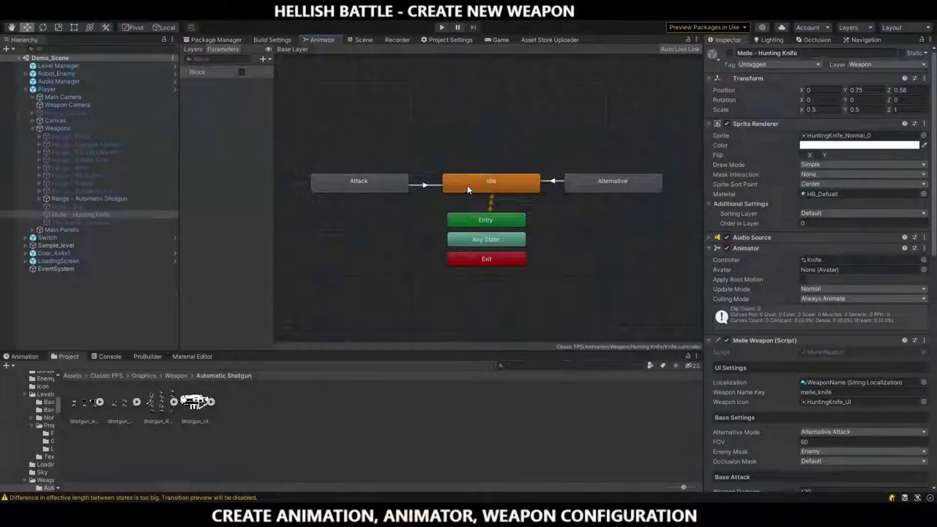
left_click(467, 189)
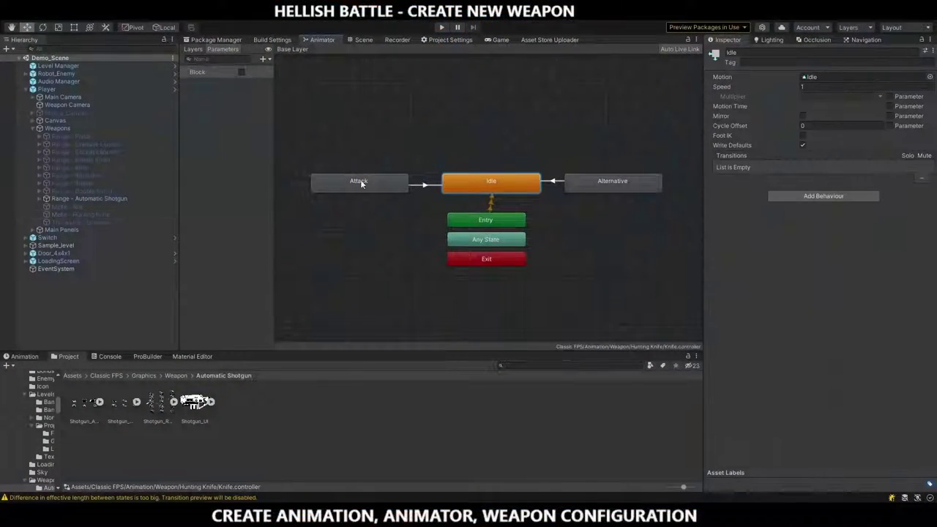
left_click(425, 186)
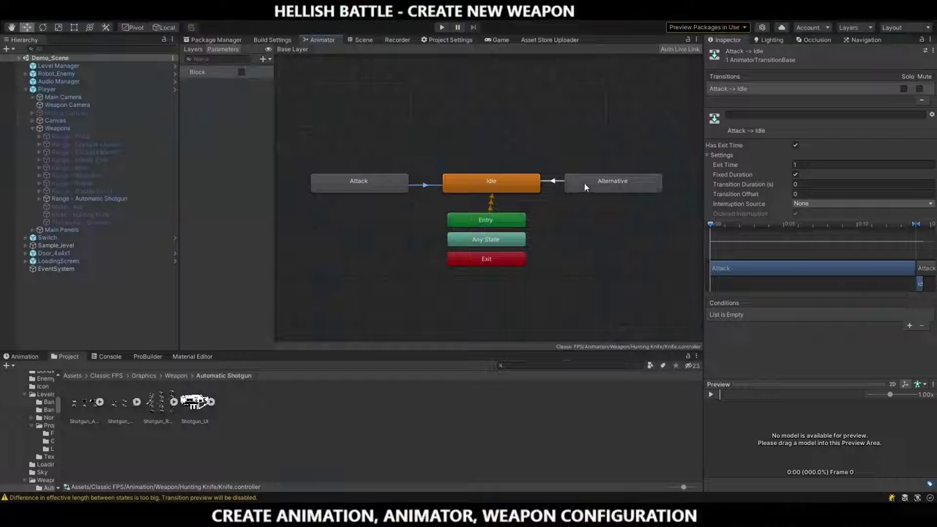
left_click(584, 182)
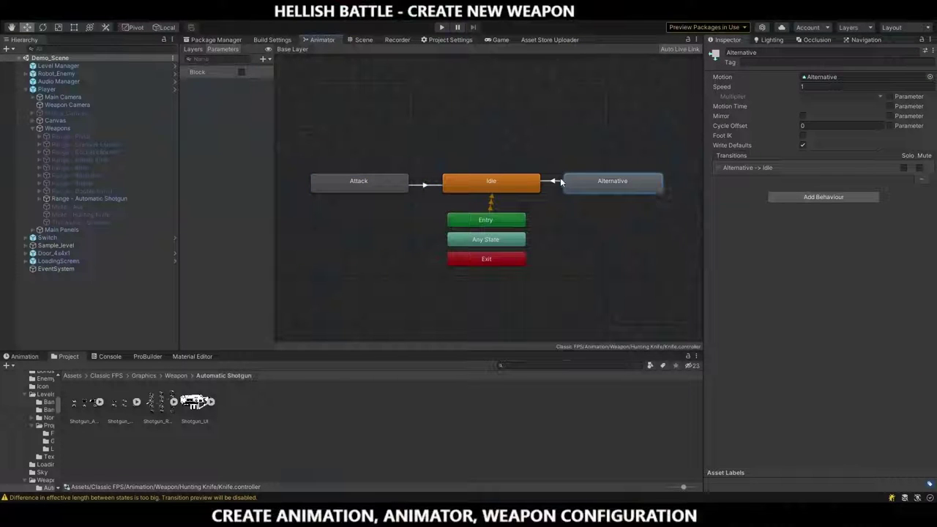
left_click(556, 180)
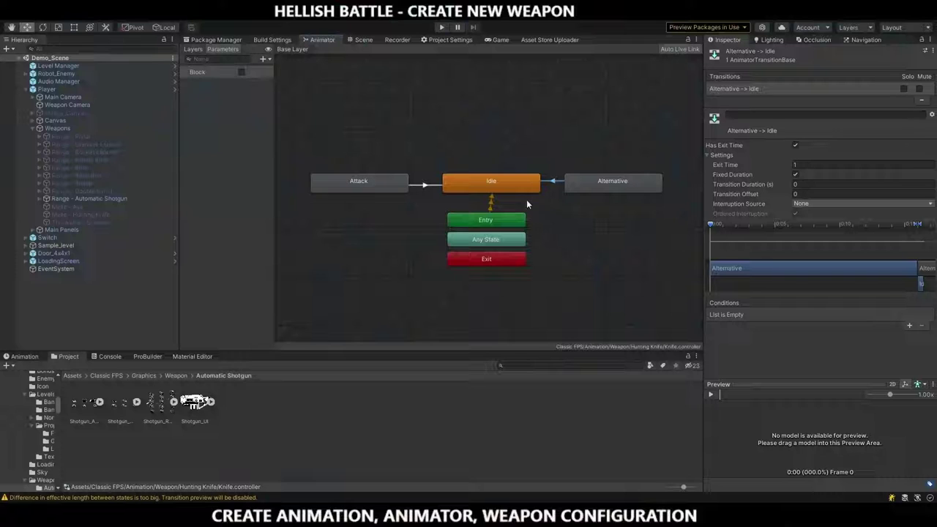
left_click(509, 188)
left_click(212, 76)
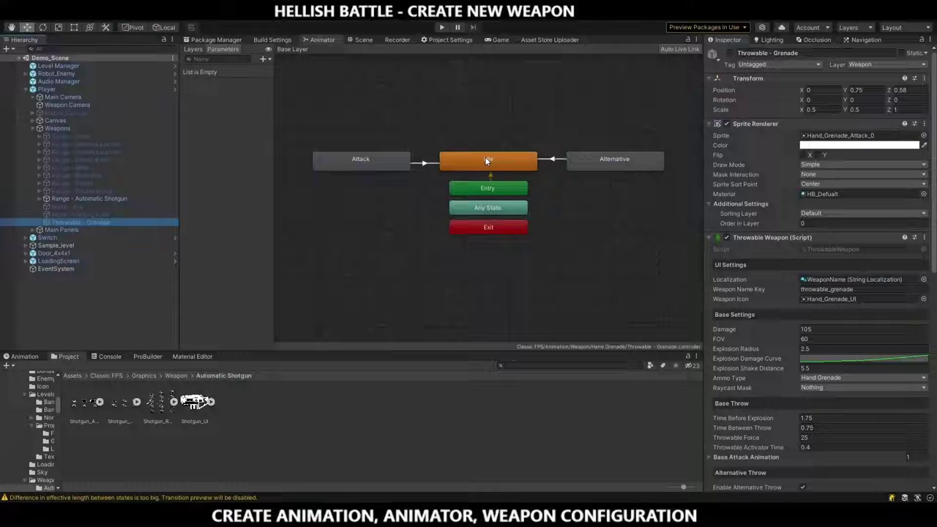
- Inspect the grenade's Idle, Attack and Alternative states and their transitions back to Idle
left_click(485, 156)
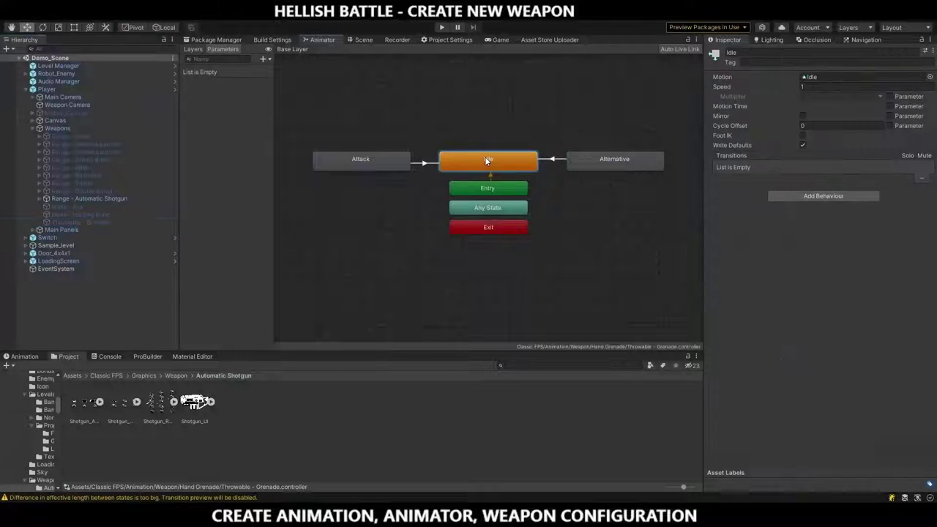
left_click(397, 163)
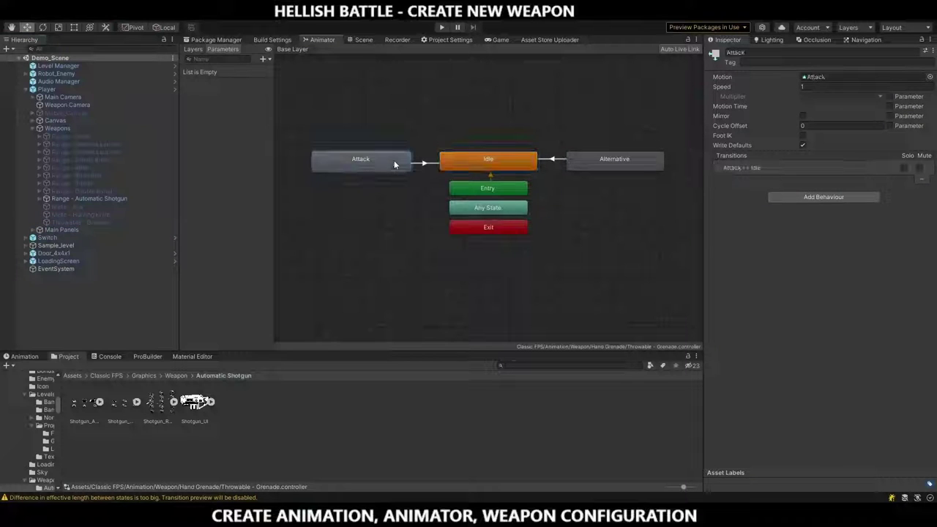
left_click(425, 162)
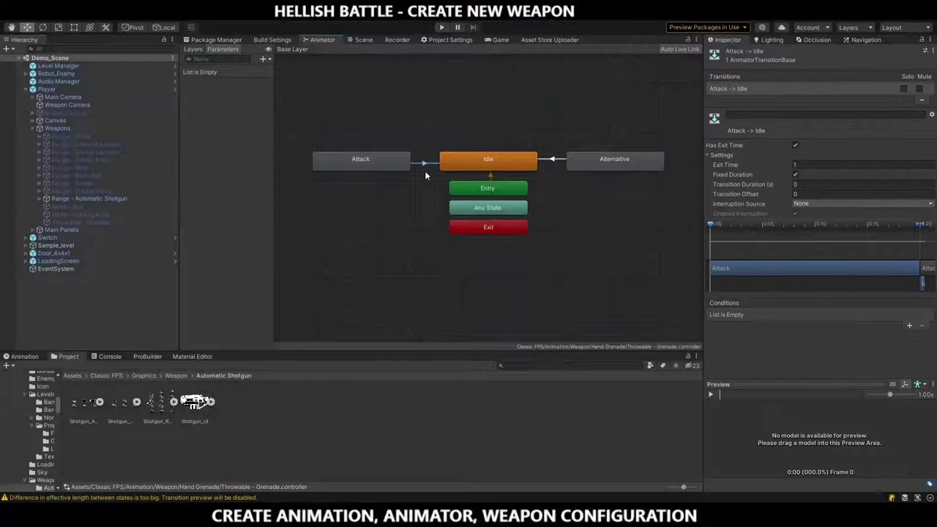
left_click(613, 175)
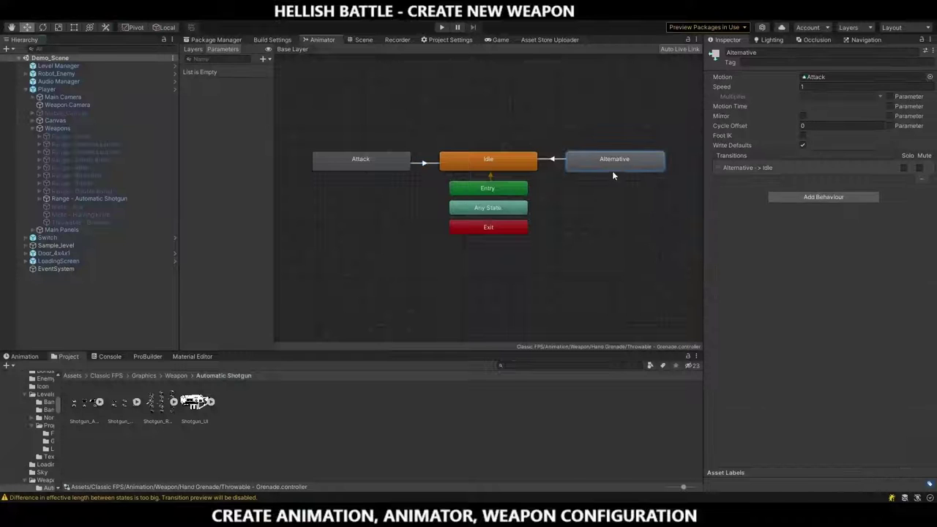
left_click(550, 160)
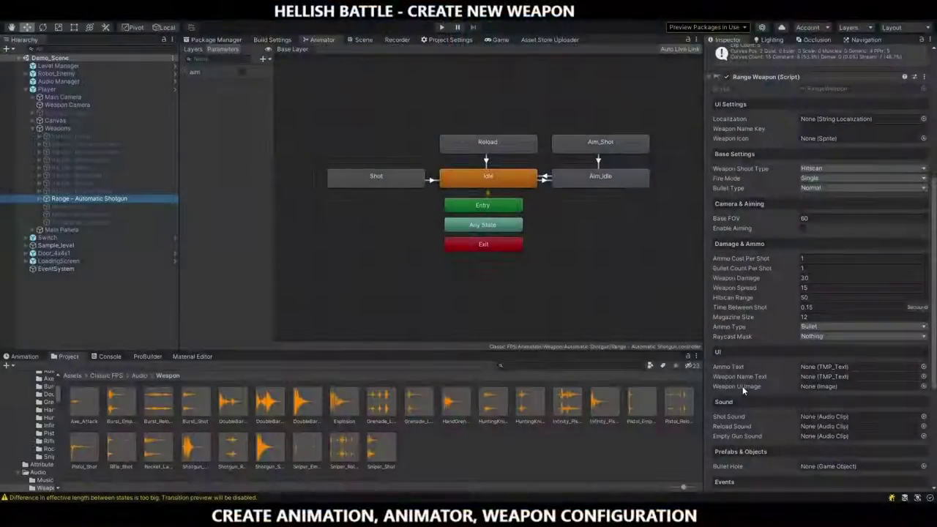
- Assign WeaponName as the localization source and set the weapon name key to range_shotgun
left_click(924, 119)
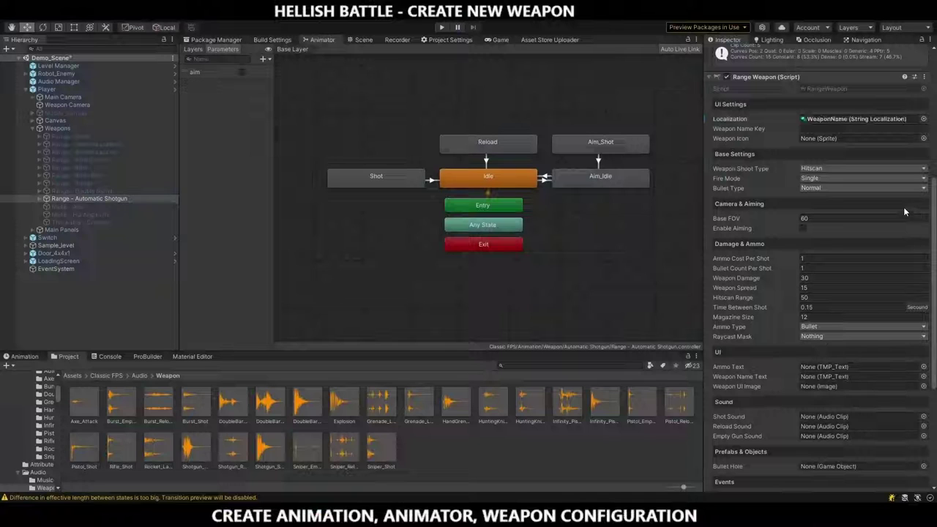
left_click(817, 129)
type("ran")
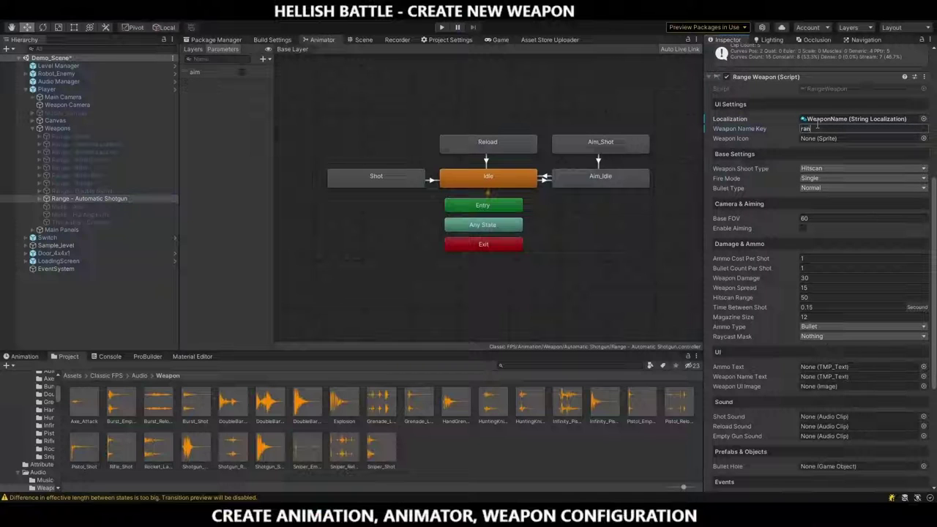
type("ge_shotgun")
key("Return")
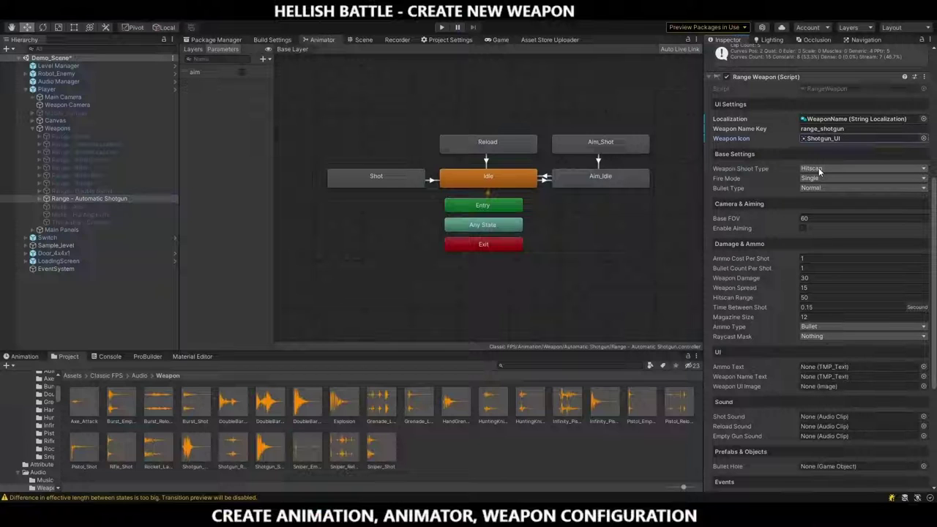
key("Tab")
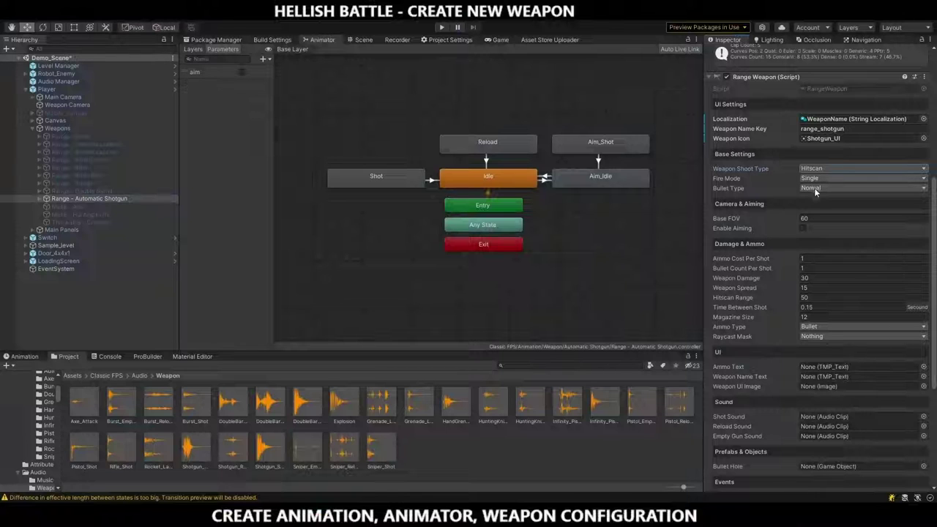
- Switch the fire mode to Automatic and enable aiming with a 50 aim FOV
left_click(812, 178)
left_click(814, 199)
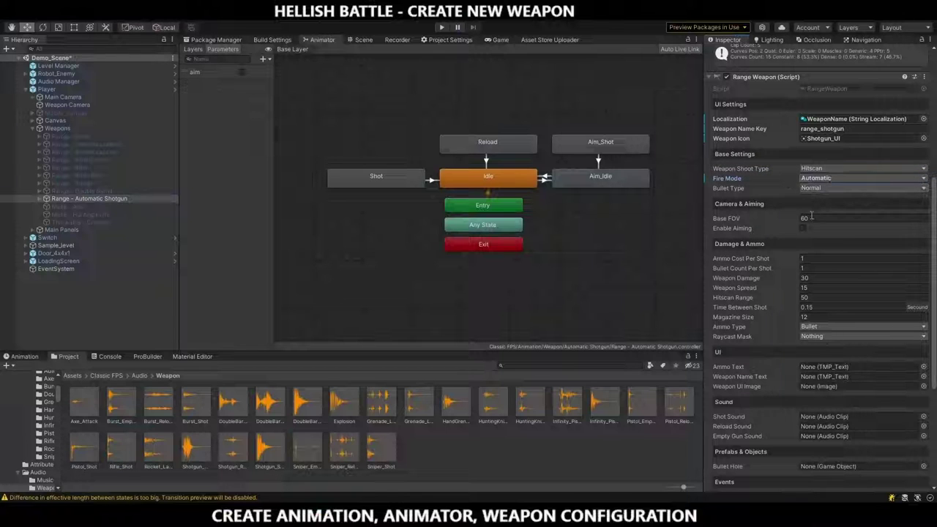
left_click(803, 228)
left_click(806, 238)
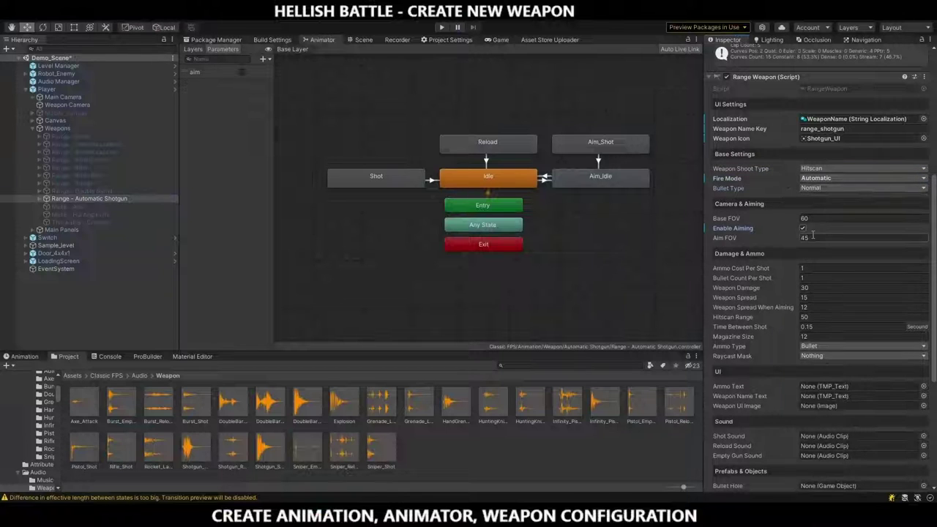
type("5")
- Set 9 pellets per shot, 9.5 damage, weapon spread 50 and aiming spread 40
left_click(815, 278)
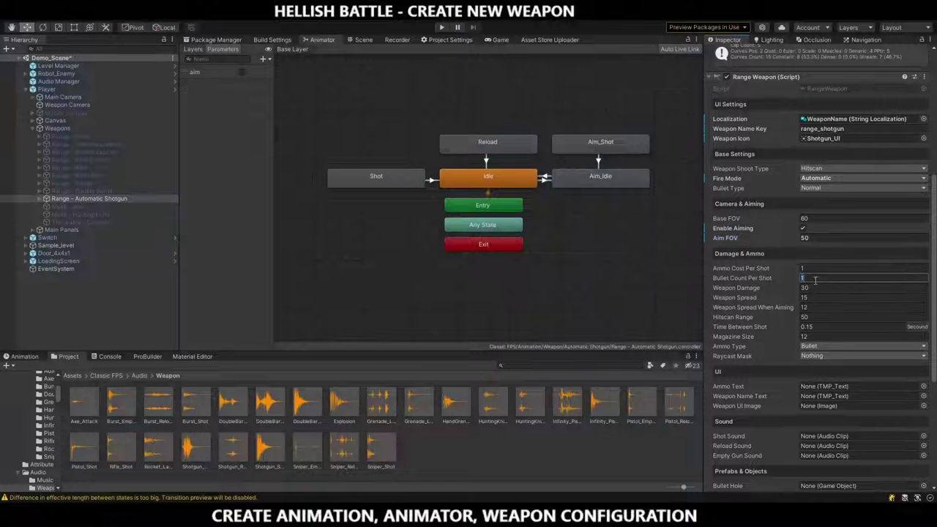
type("8")
left_click(804, 288)
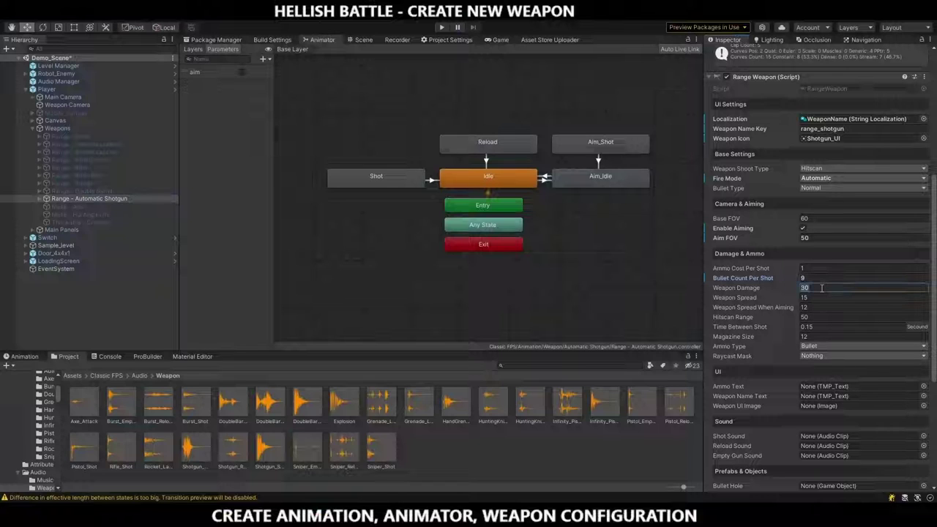
type("9.5")
left_click(821, 298)
type("5")
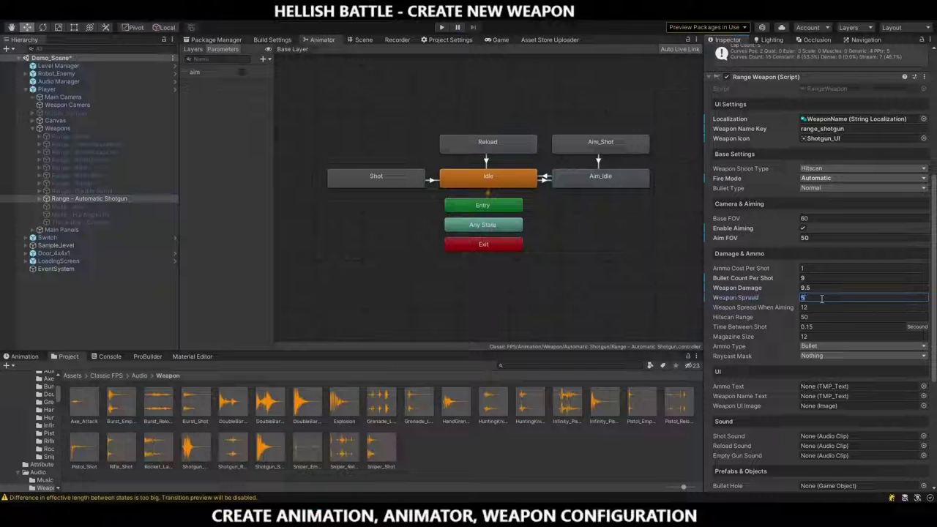
type("0")
left_click(819, 308)
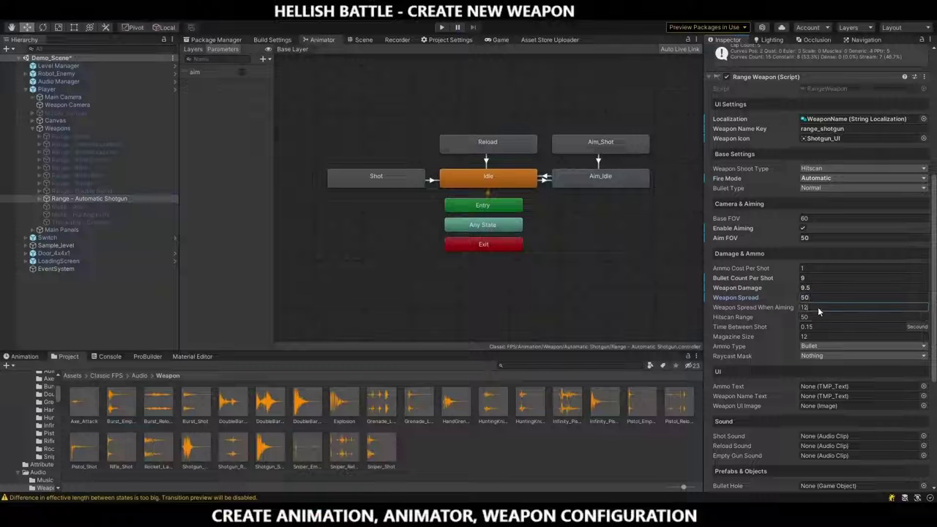
type("40")
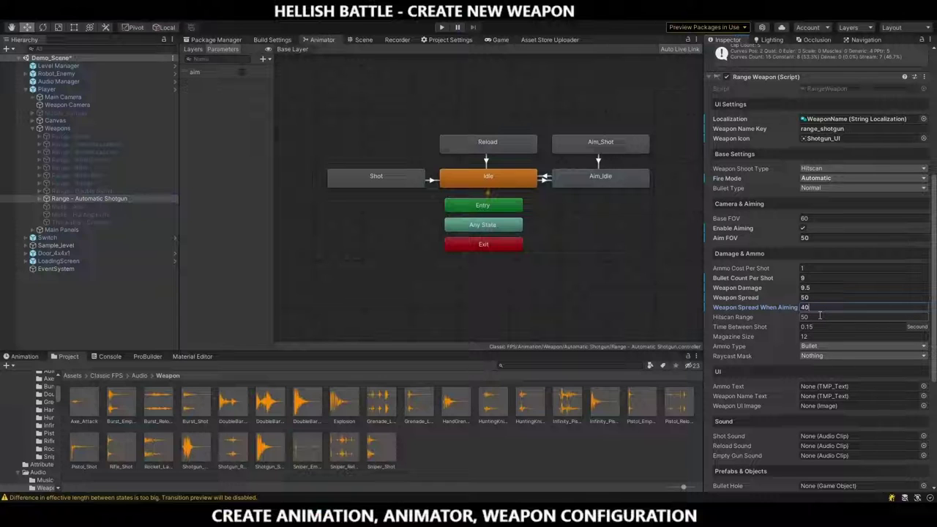
- Set shoot type Projectile, Bullet Force 40, Time Between Shot 0.35 and Magazine Size 8
left_click(813, 172)
left_click(824, 192)
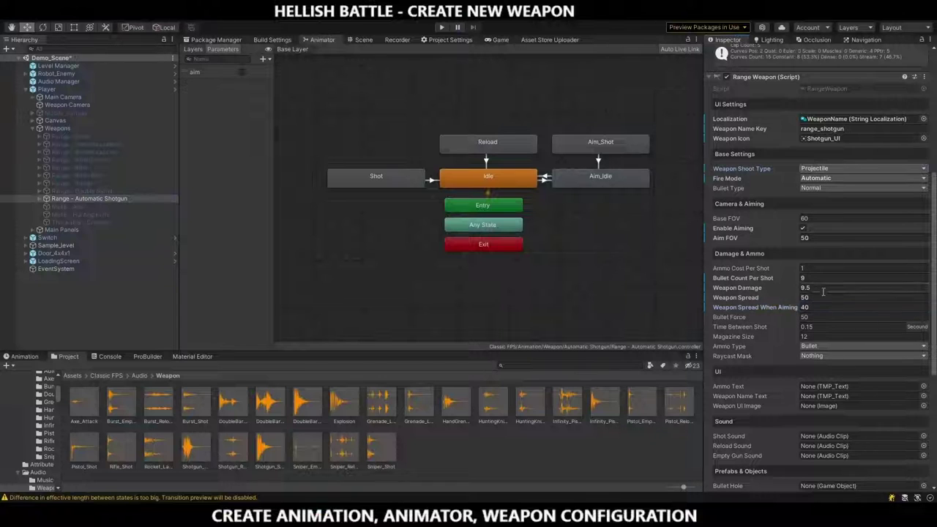
left_click(818, 316)
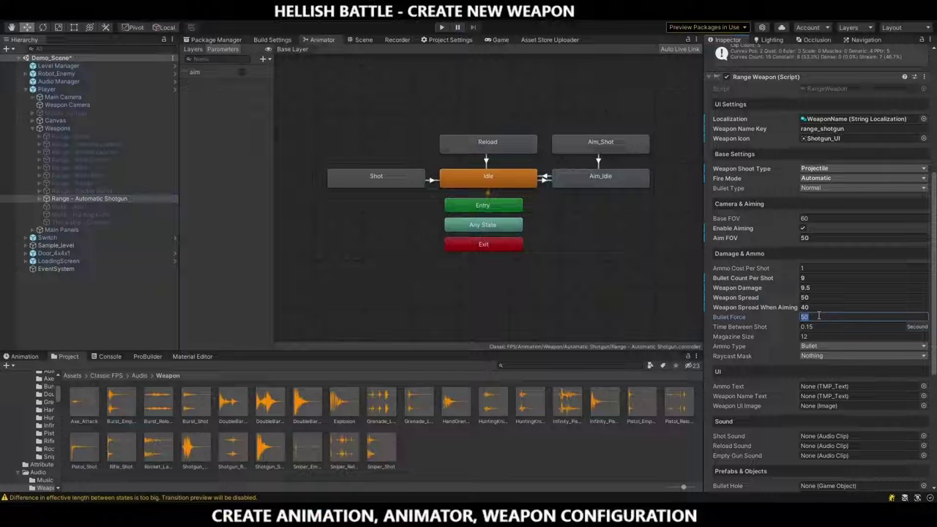
type("4")
left_click(826, 326)
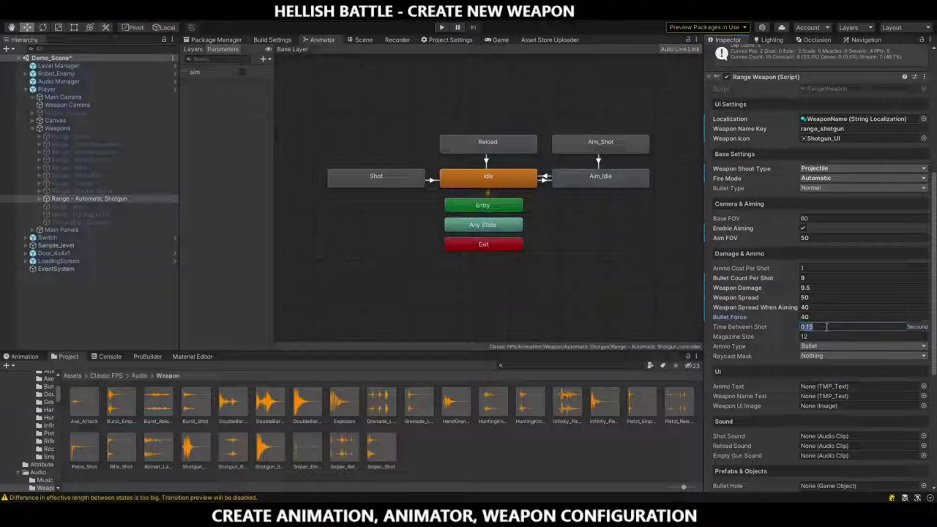
key("BackSpace")
type("5")
key("Tab")
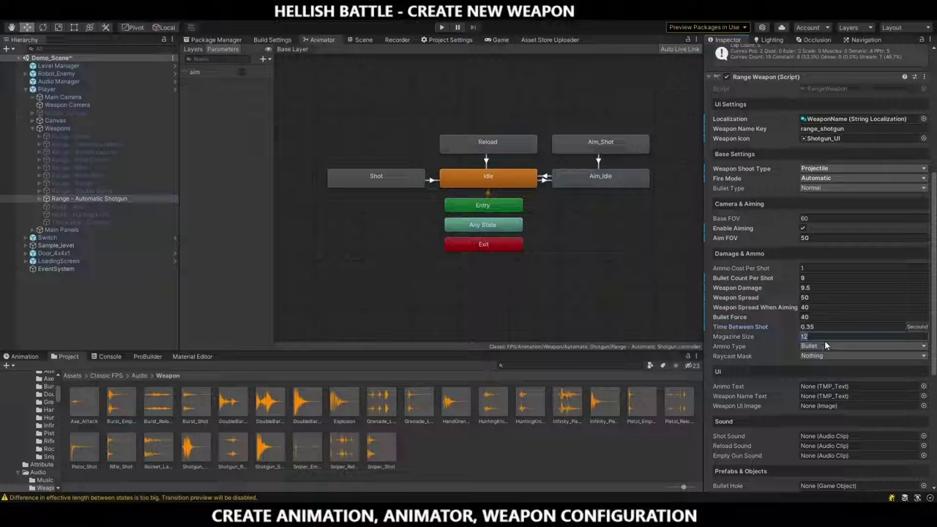
type("8")
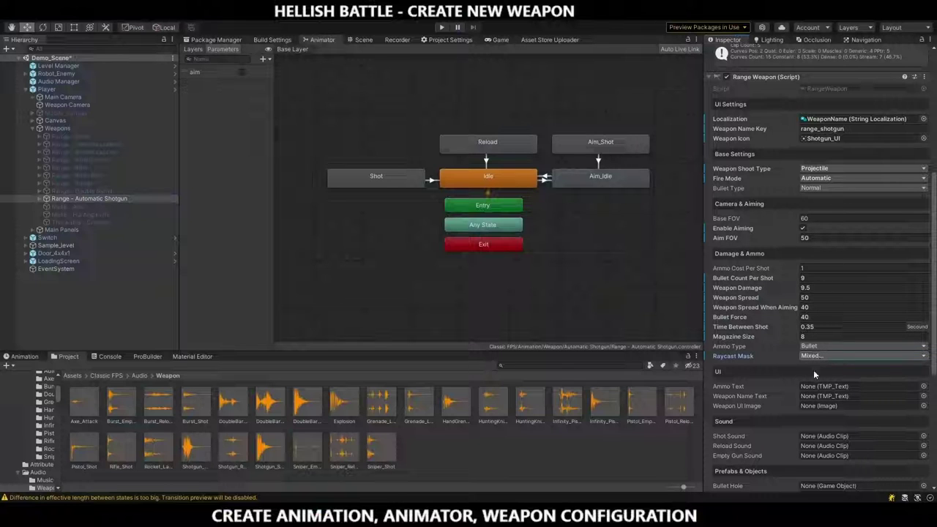
- Link the Canvas UI's Weapon_Icon, Weapon_Name and Ammo_Text to the Range Weapon UI fields
scroll(763, 354, "down", 3)
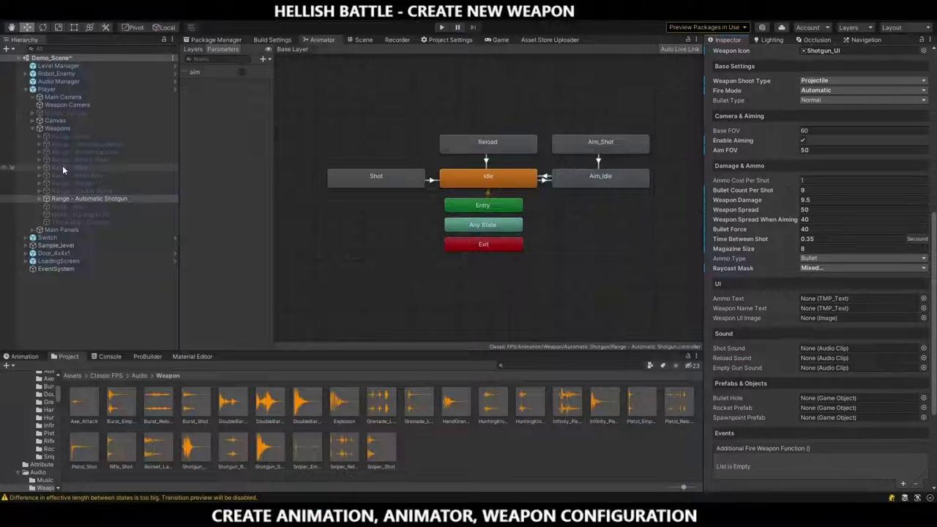
left_click(32, 121)
left_click(41, 160)
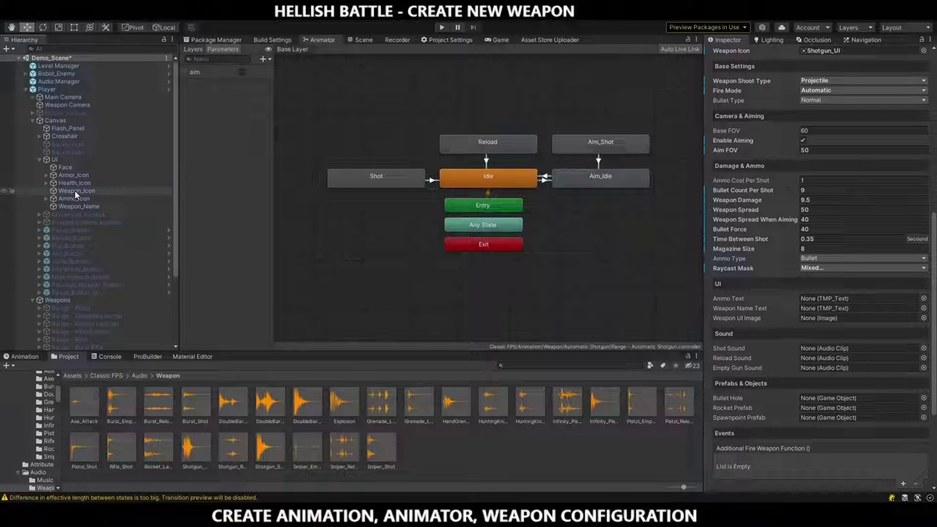
left_click_drag(75, 194, 812, 317)
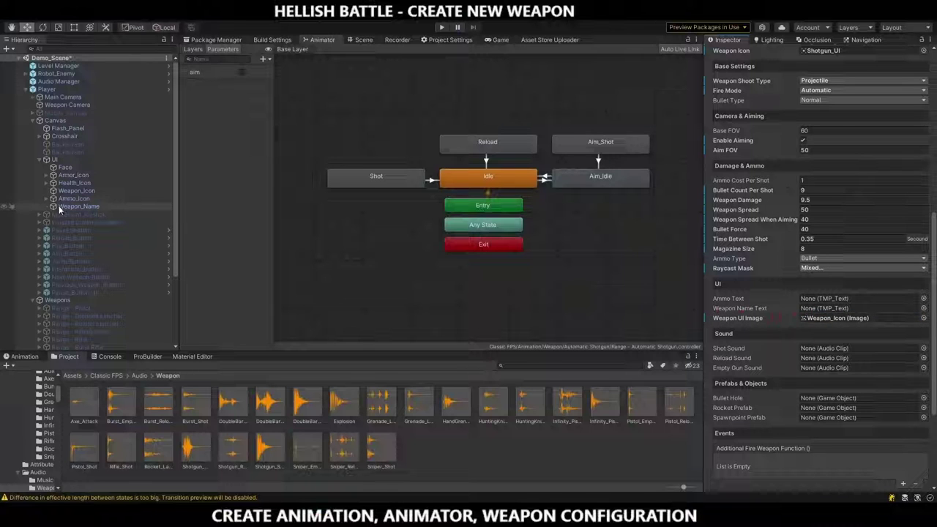
left_click_drag(60, 208, 812, 308)
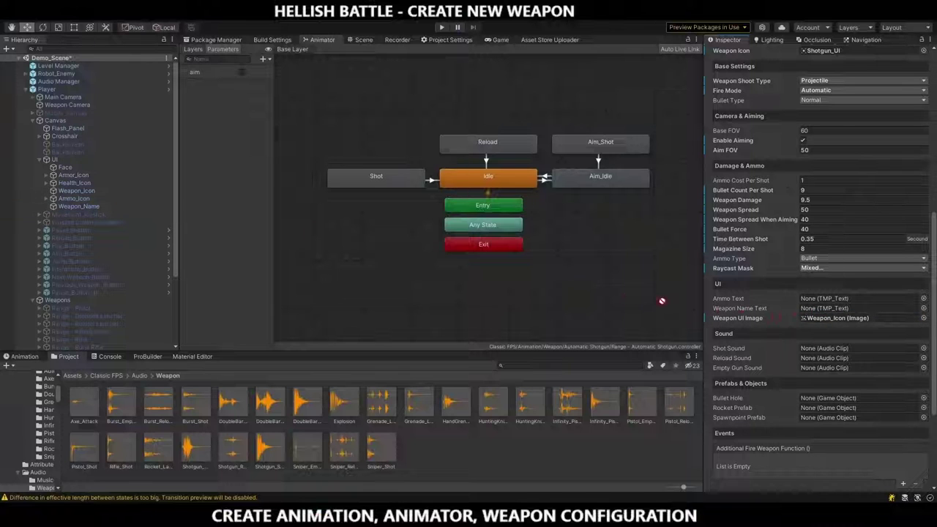
left_click(46, 199)
mouse_move(80, 205)
left_mouse_down()
mouse_move(833, 307)
mouse_move(831, 298)
left_mouse_up()
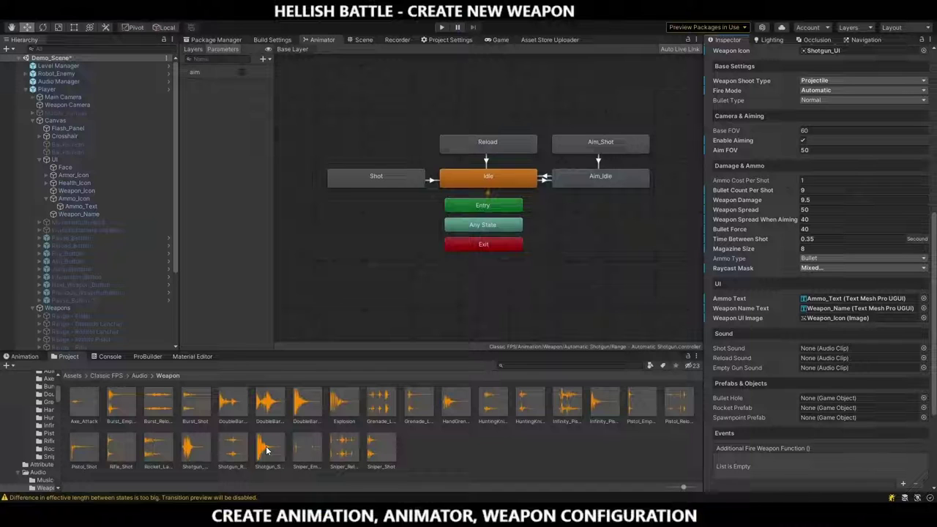
- Assign Shotgun_Shot, Shotgun_Reload and Shotgun_Empty as the shot, reload and empty sounds
left_click_drag(267, 450, 835, 348)
left_click_drag(227, 457, 835, 358)
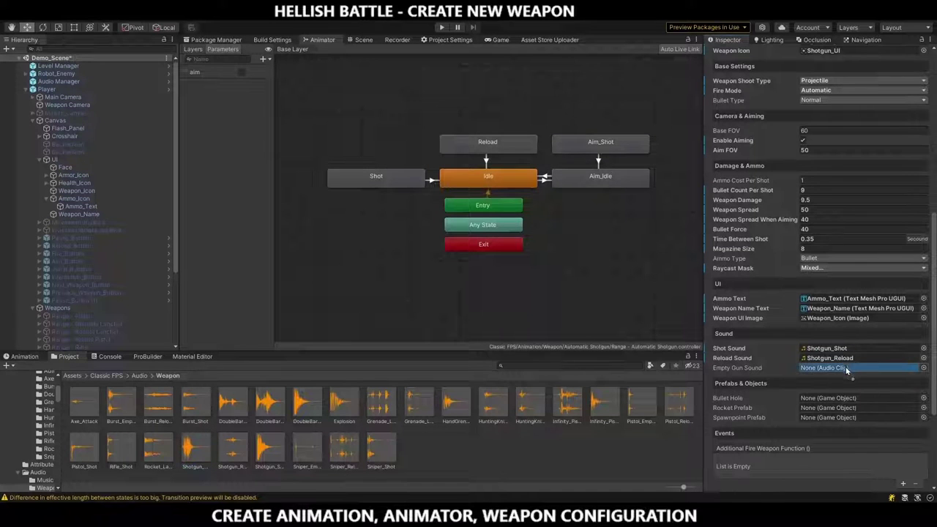
left_click_drag(192, 448, 834, 368)
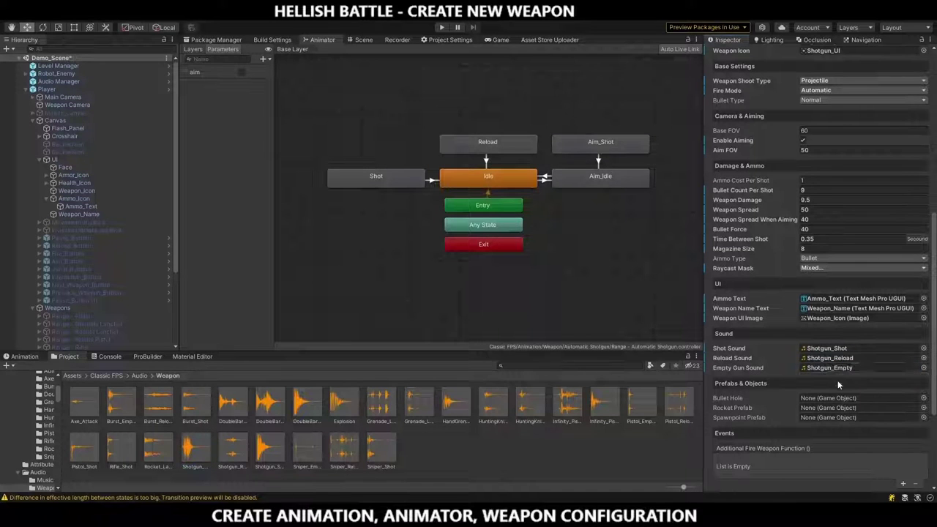
- Assign Bullet_Hole and Bullet_Normal_01 from the Prefabs folder as Bullet Hole and Rocket Prefab
left_click(109, 374)
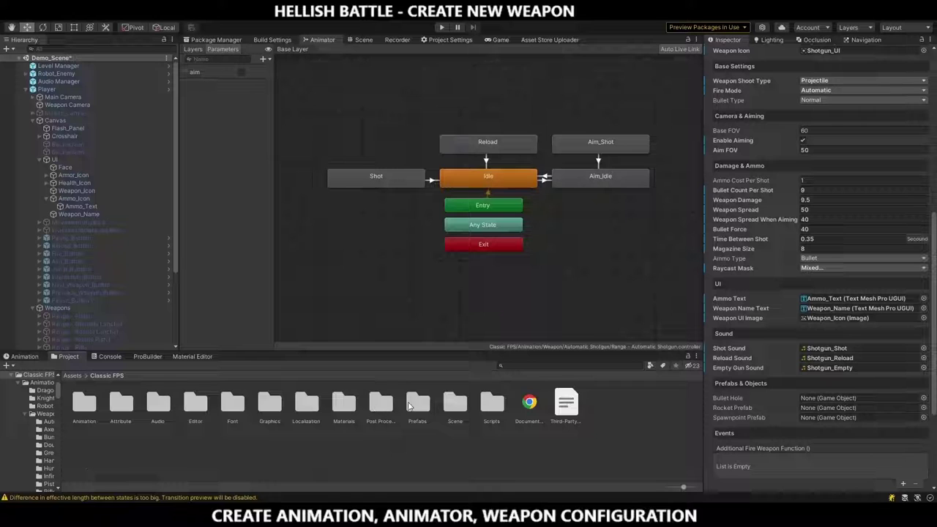
double_click(413, 405)
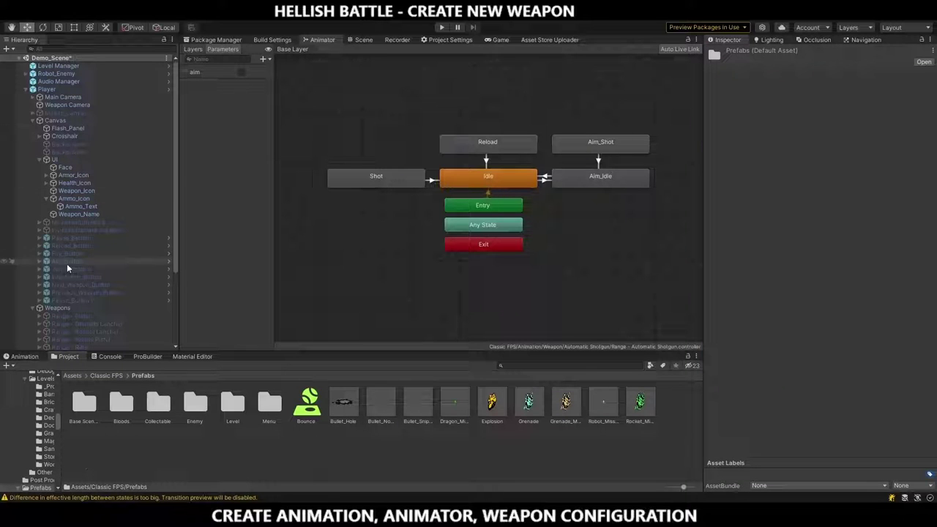
scroll(80, 286, "down", 3)
left_click(94, 276)
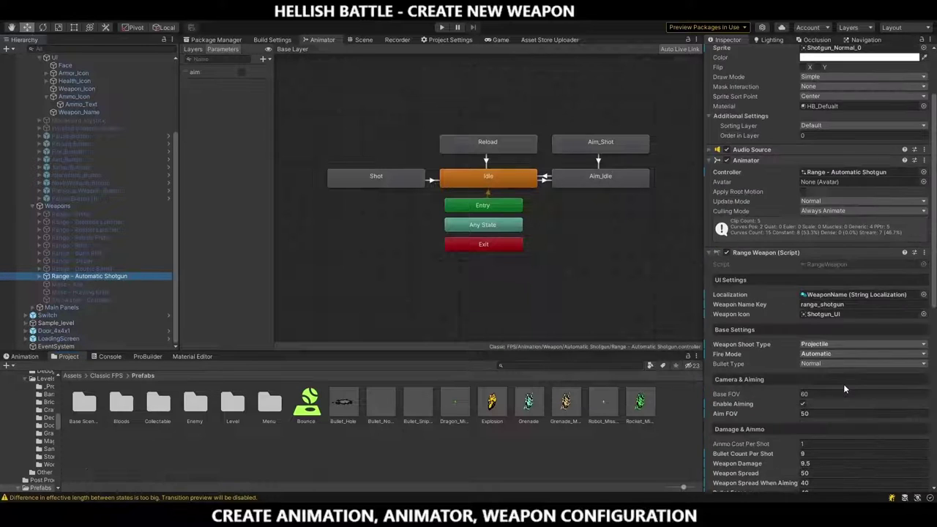
scroll(844, 389, "down", 5)
scroll(844, 389, "down", 2)
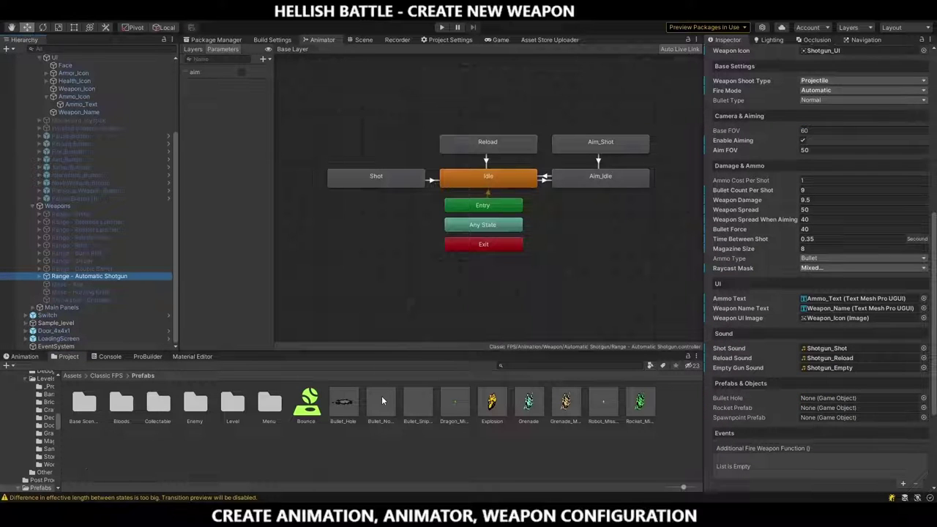
left_click_drag(342, 402, 859, 398)
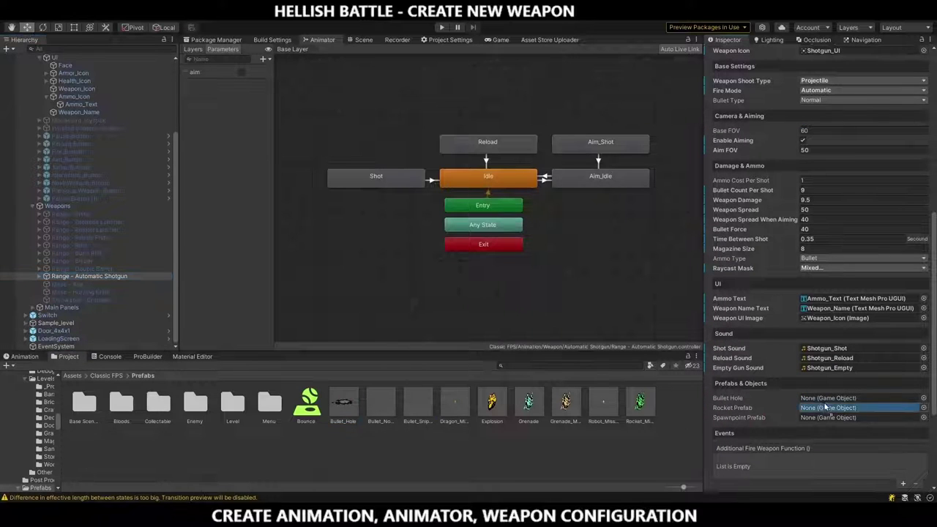
left_click_drag(368, 403, 807, 414)
- Set Main Camera's GameObject child as the shotgun's Spawnpoint Prefab
scroll(132, 236, "up", 4)
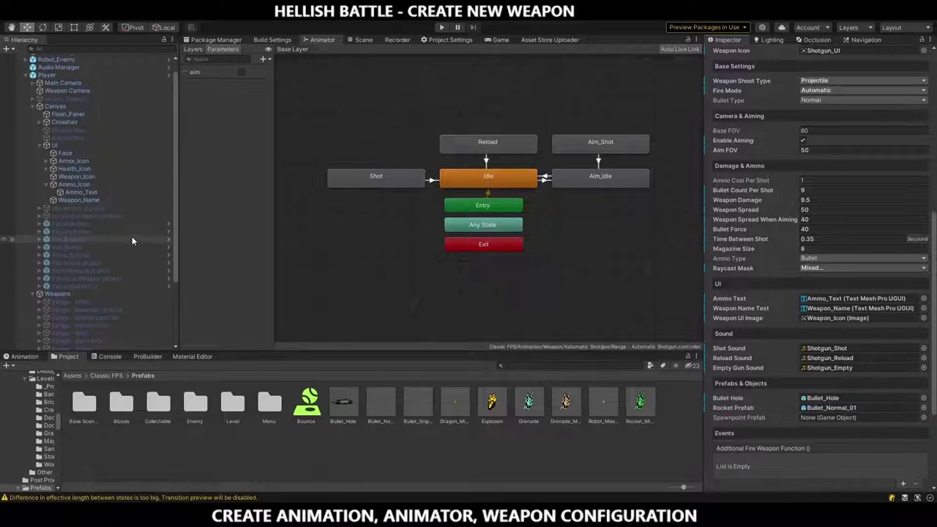
left_click(34, 83)
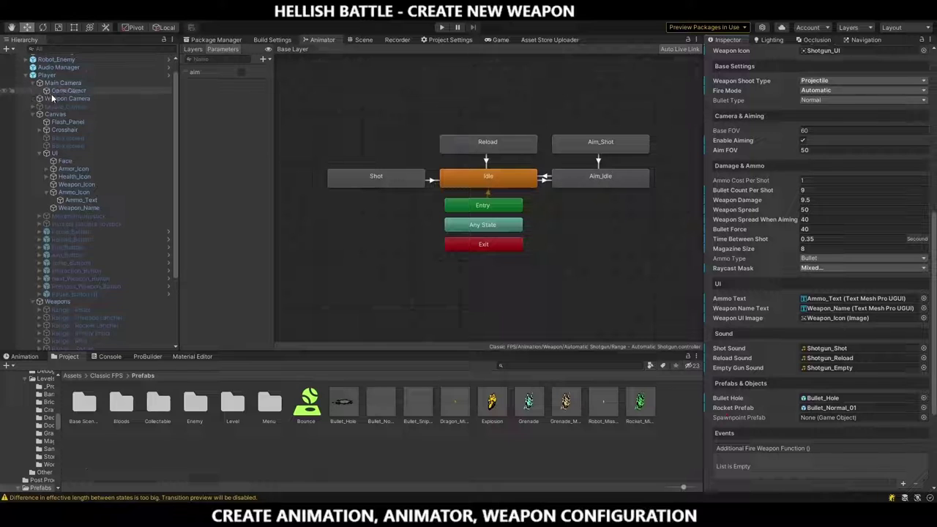
left_click(809, 410)
left_click_drag(809, 417, 800, 419)
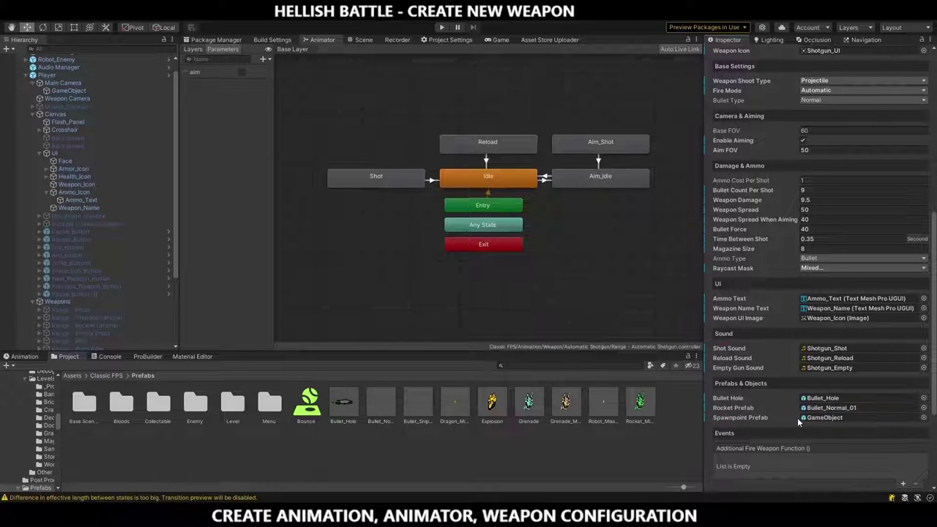
- Enter Play mode in the Game view to test the weapon
left_click(501, 40)
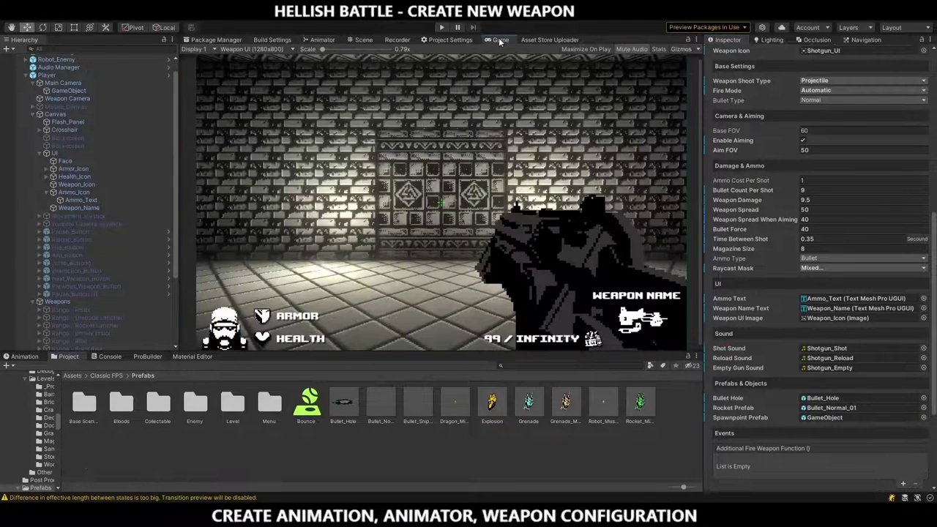
scroll(127, 240, "down", 2)
scroll(121, 271, "down", 1)
scroll(771, 146, "up", 10)
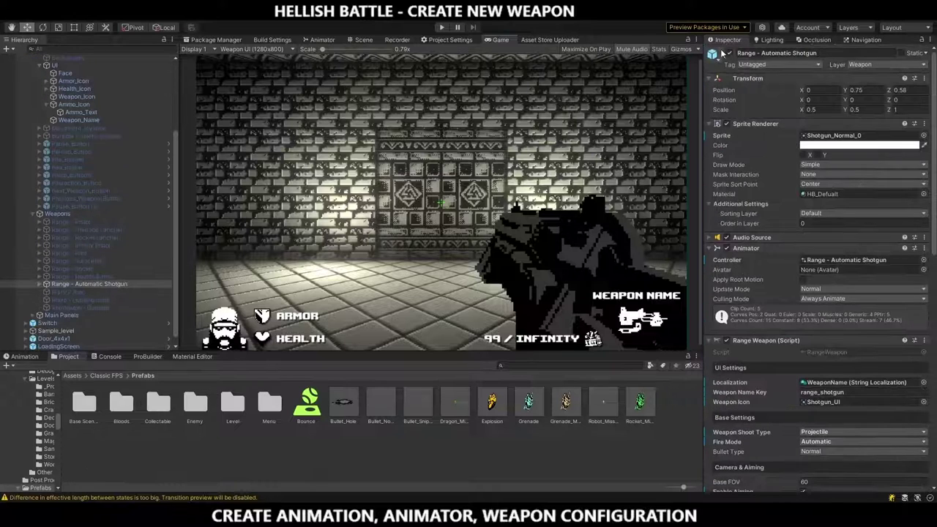
left_click(442, 27)
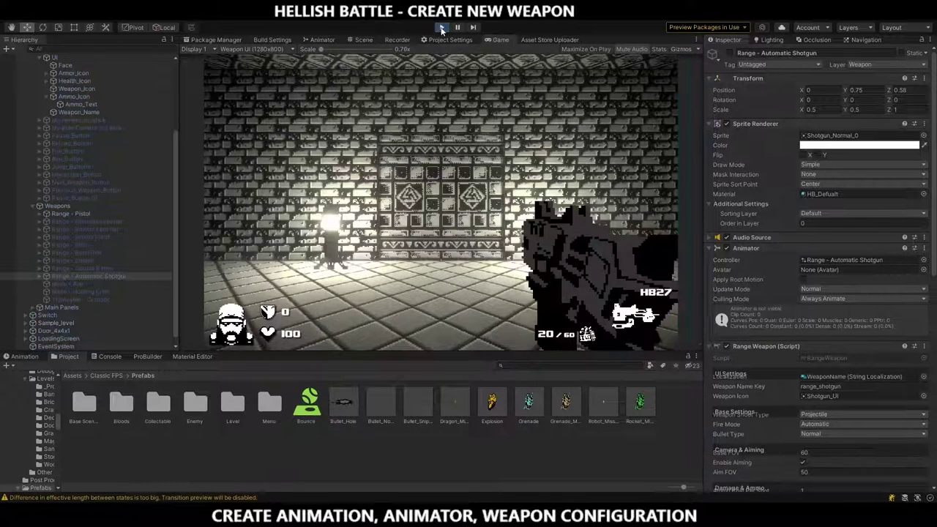
- Switch to the JUSTICE shotgun, fire a shot, and reload
scroll(441, 202, "down", 1)
scroll(440, 201, "down", 1)
scroll(440, 201, "down", 1)
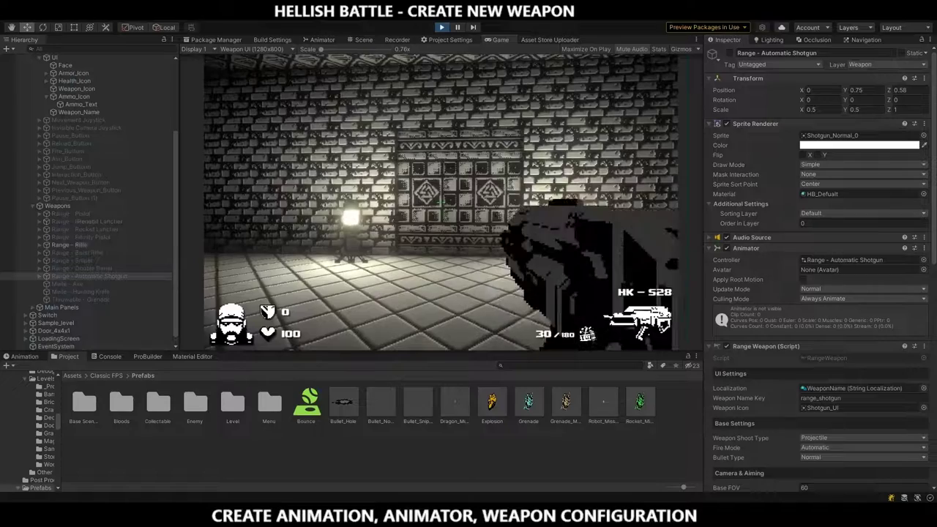
scroll(441, 201, "down", 1)
scroll(440, 201, "down", 1)
scroll(441, 201, "down", 1)
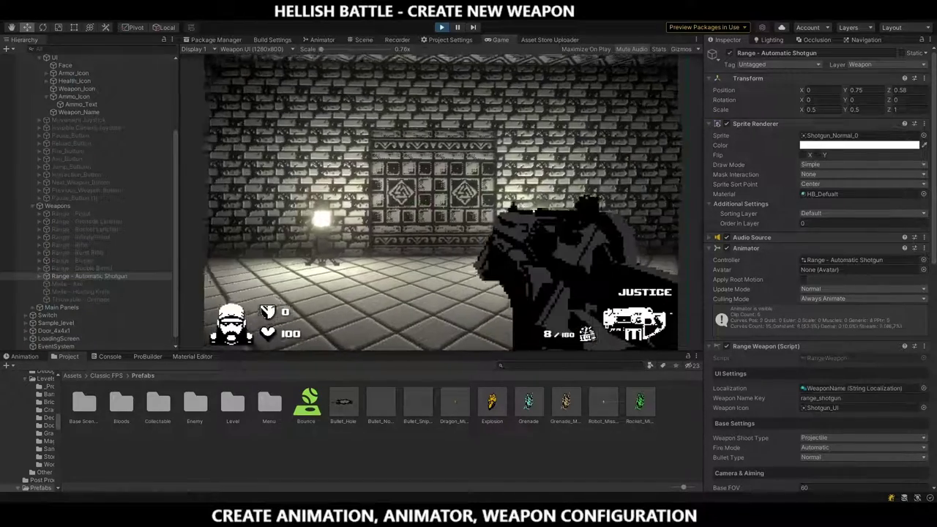
left_click(70, 57)
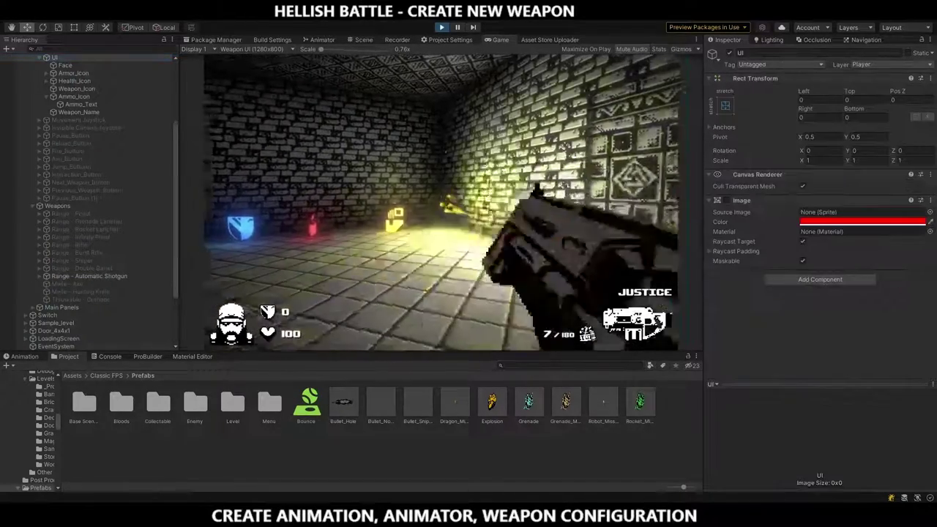
left_click(441, 201)
key("r")
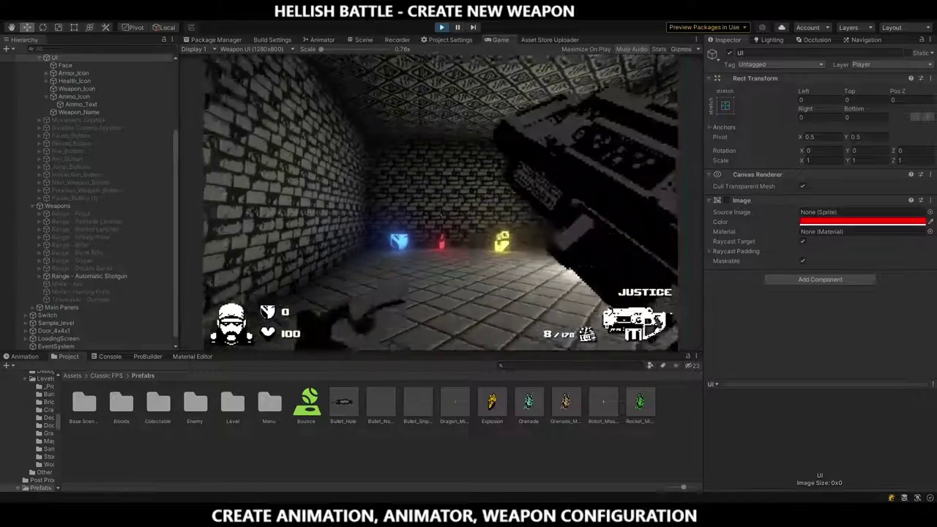
- Aim down the sights and fire twice, then fire and reload again
right_click(441, 201)
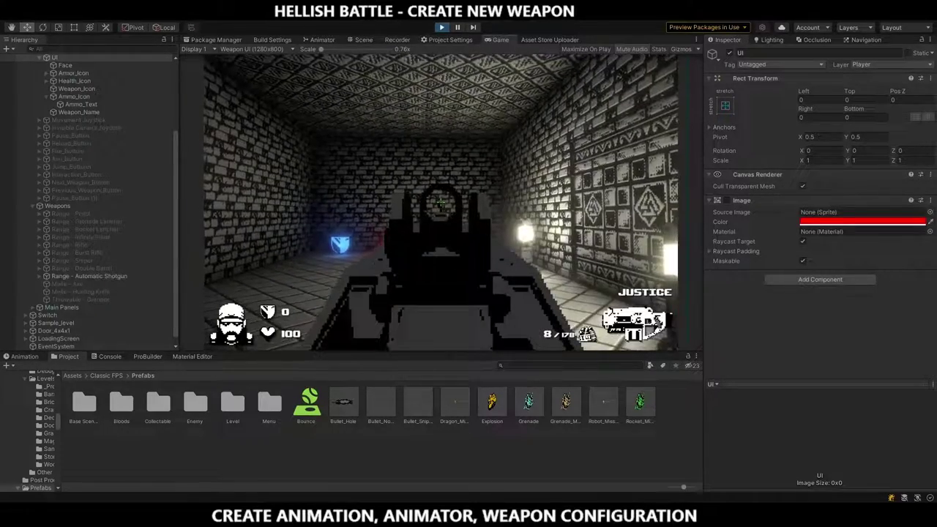
left_click(441, 201)
left_click(440, 202)
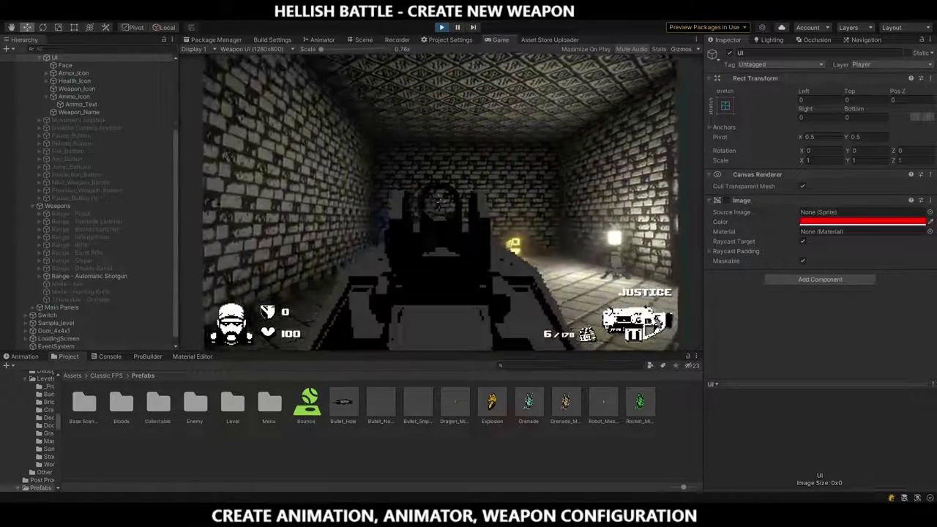
key("r")
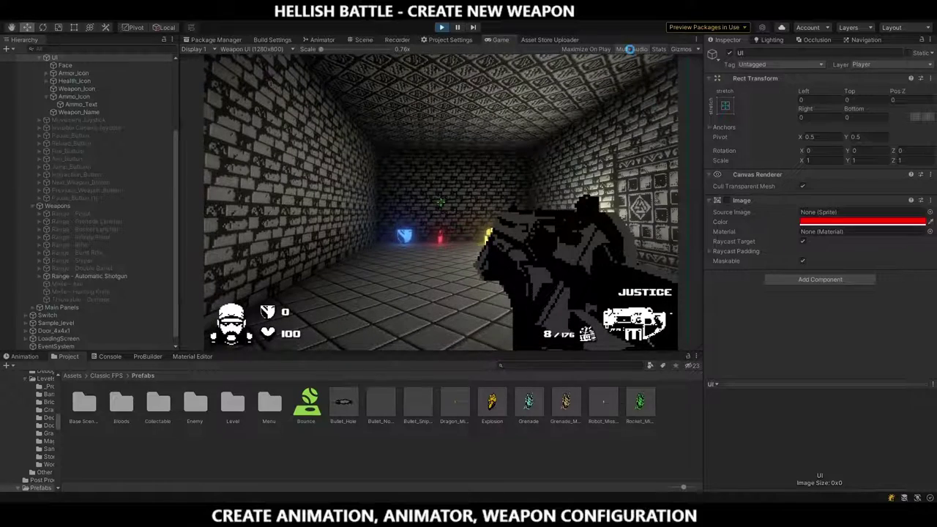
left_click(440, 202)
key("r")
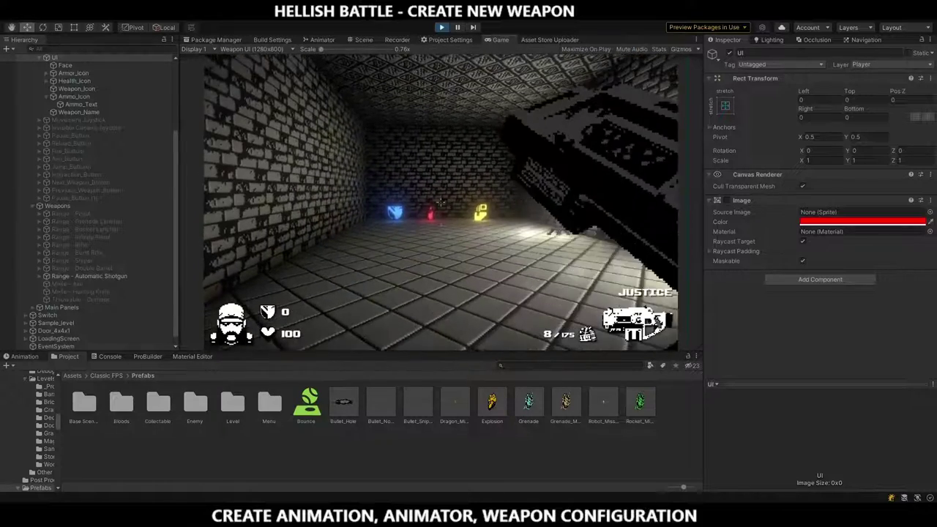
- Fire a burst while aiming, then fire from the hip and reload, leaving 8/168 ammo
right_click(440, 201)
left_click(440, 201)
left_click(441, 201)
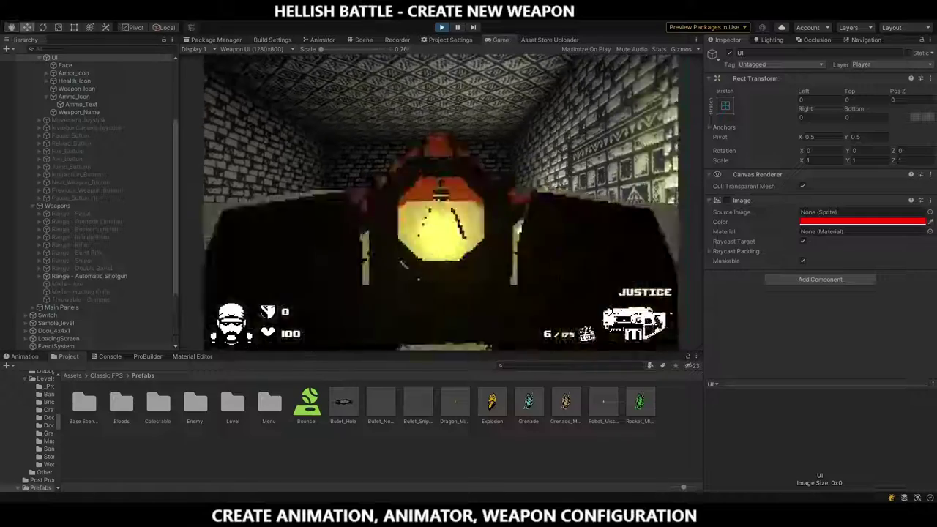
left_click(441, 202)
left_click(441, 201)
right_click(441, 201)
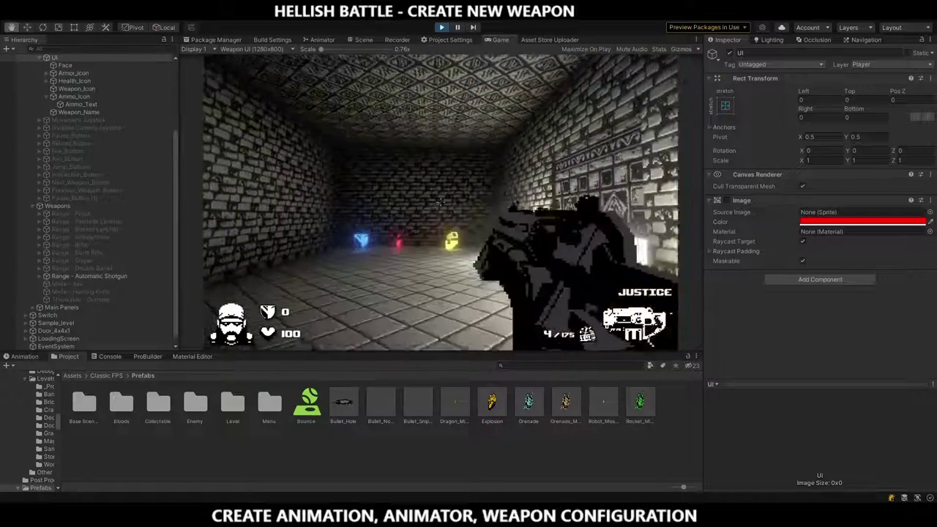
left_click(441, 201)
left_click(440, 202)
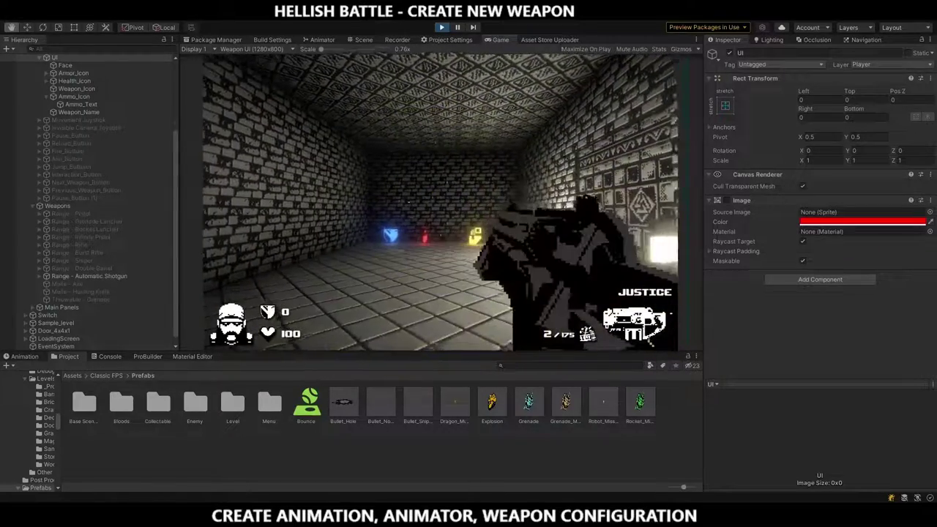
key("r")
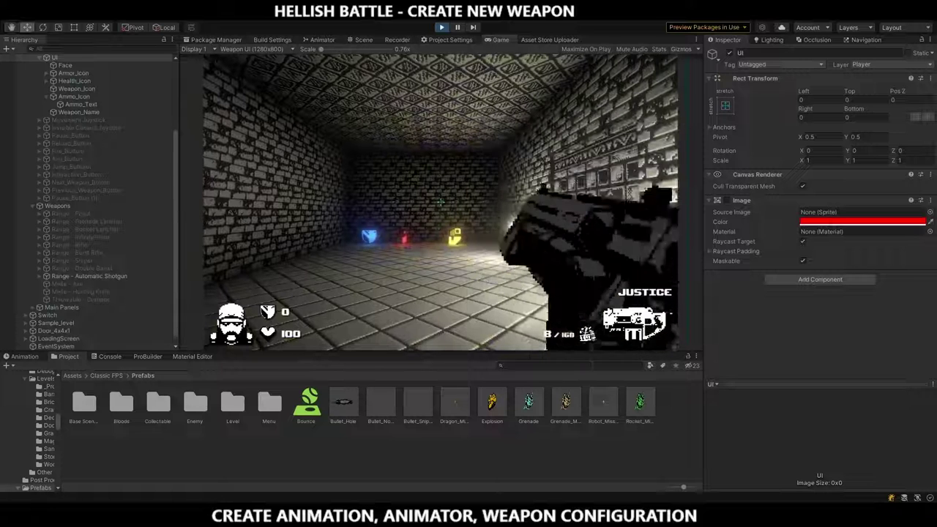